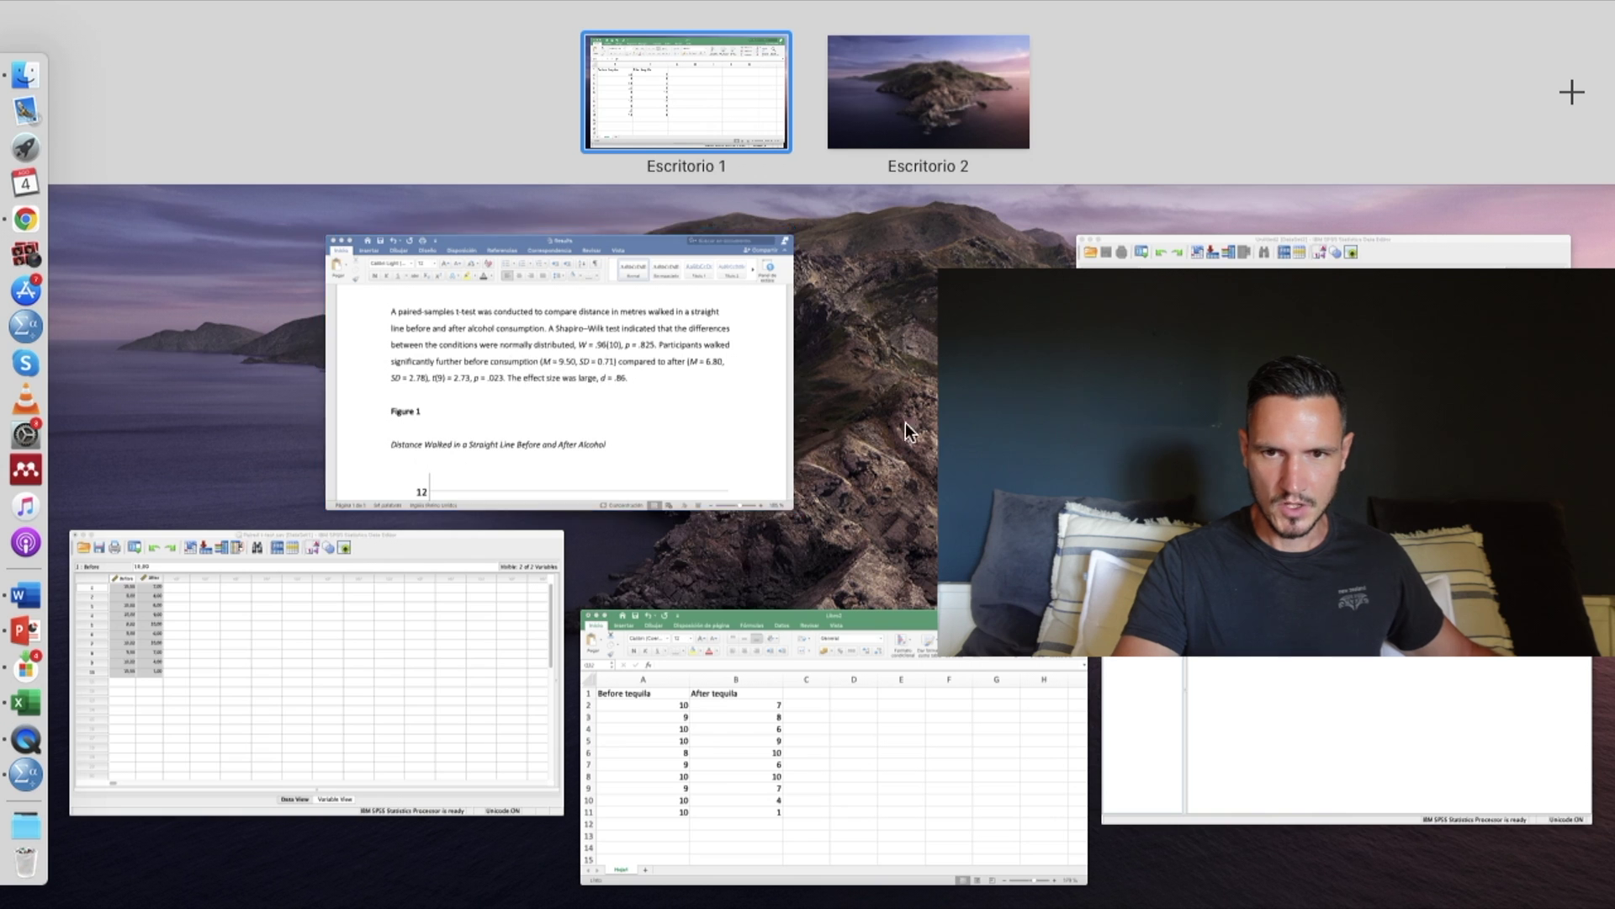
- In Variable View, name the first two variables Before and After
{"action": "left_click", "coordinate": [1346, 463]}
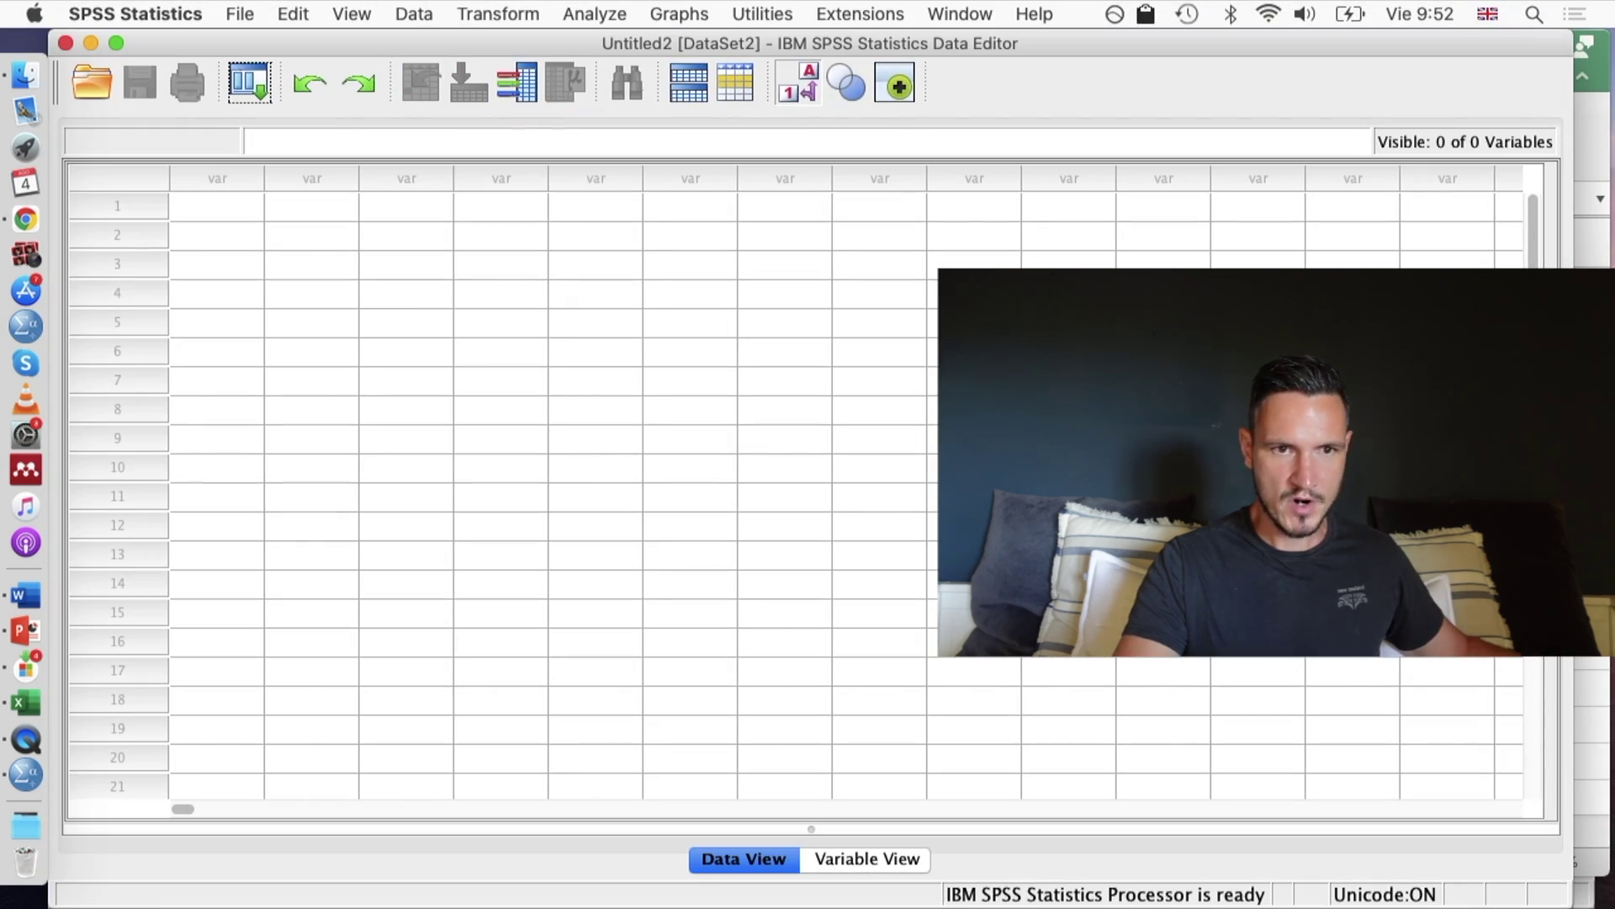
{"action": "left_click", "coordinate": [866, 858]}
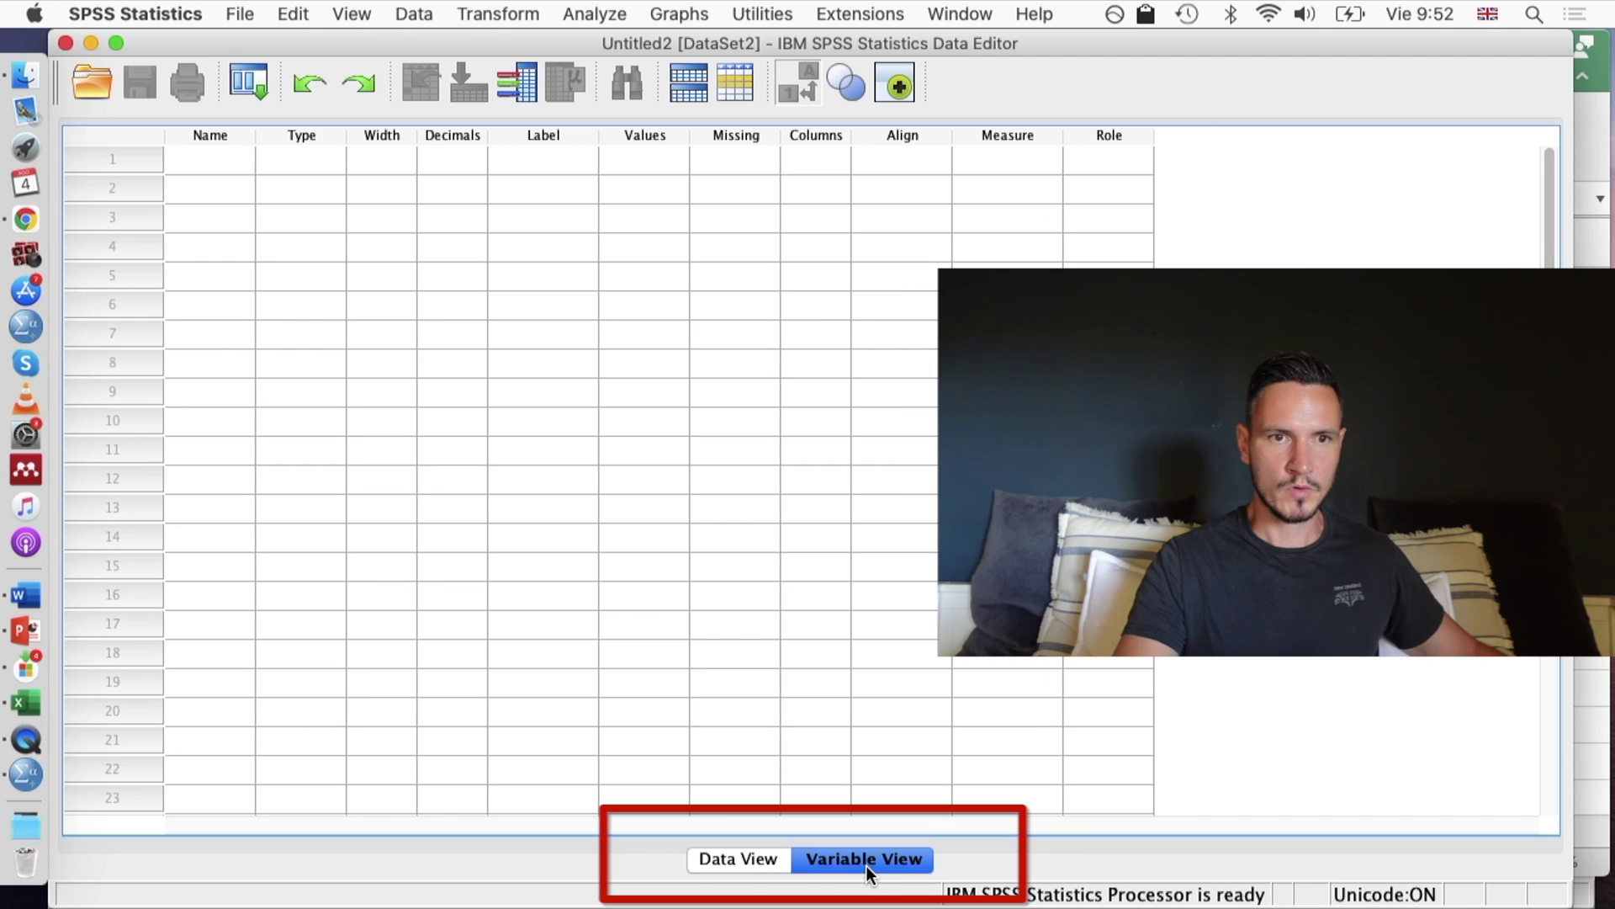
{"action": "left_click", "coordinate": [219, 165]}
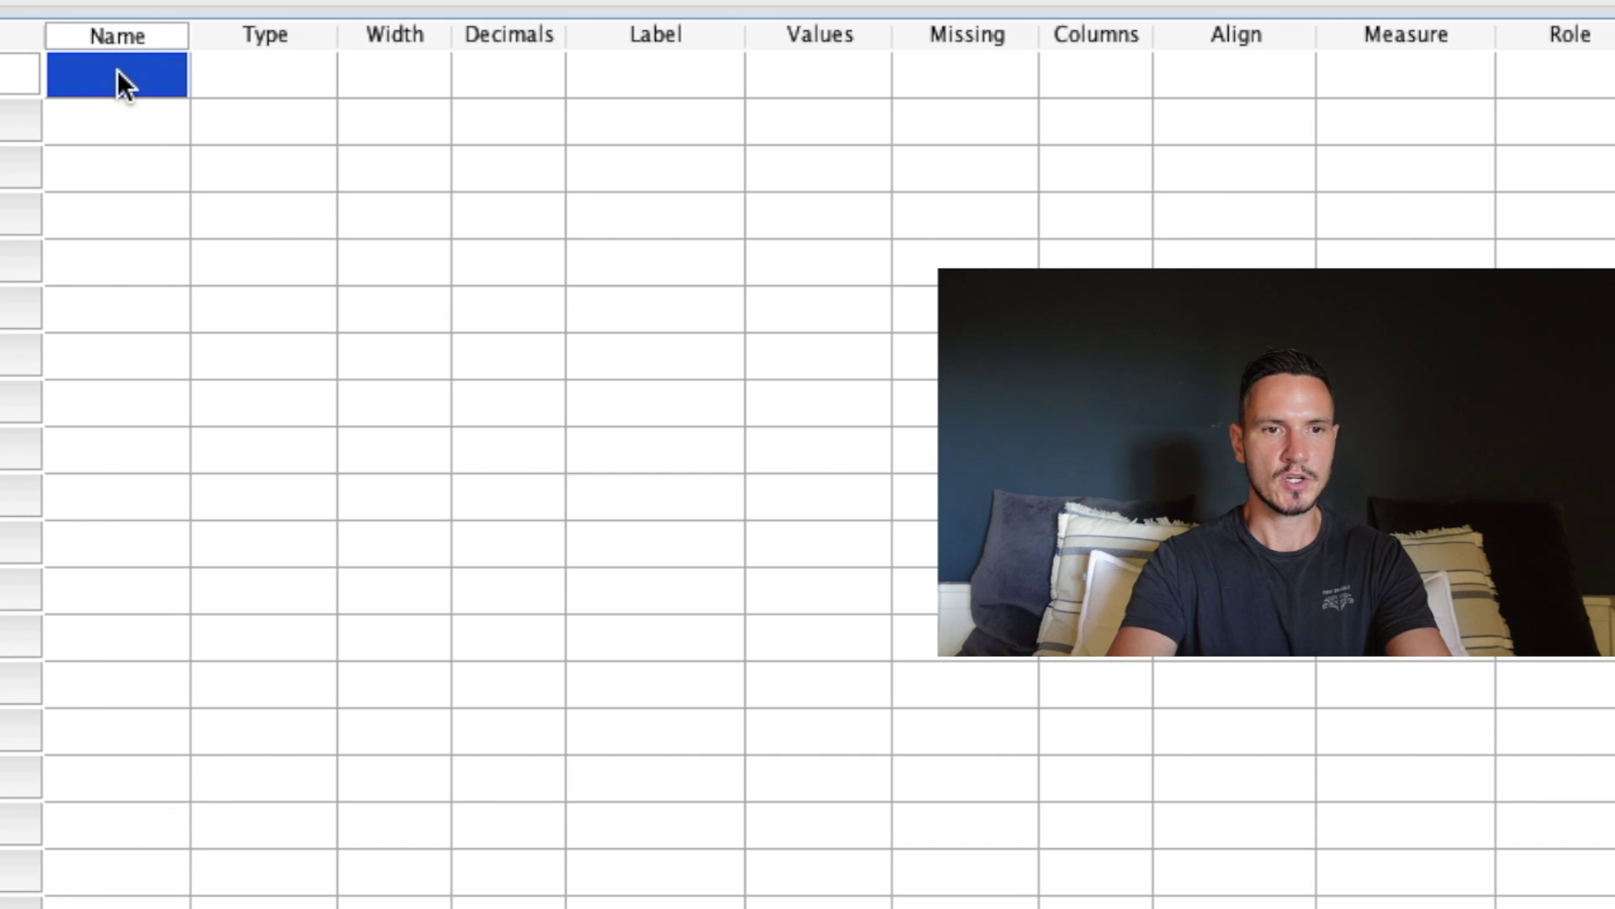
{"action": "type", "text": "Before"}
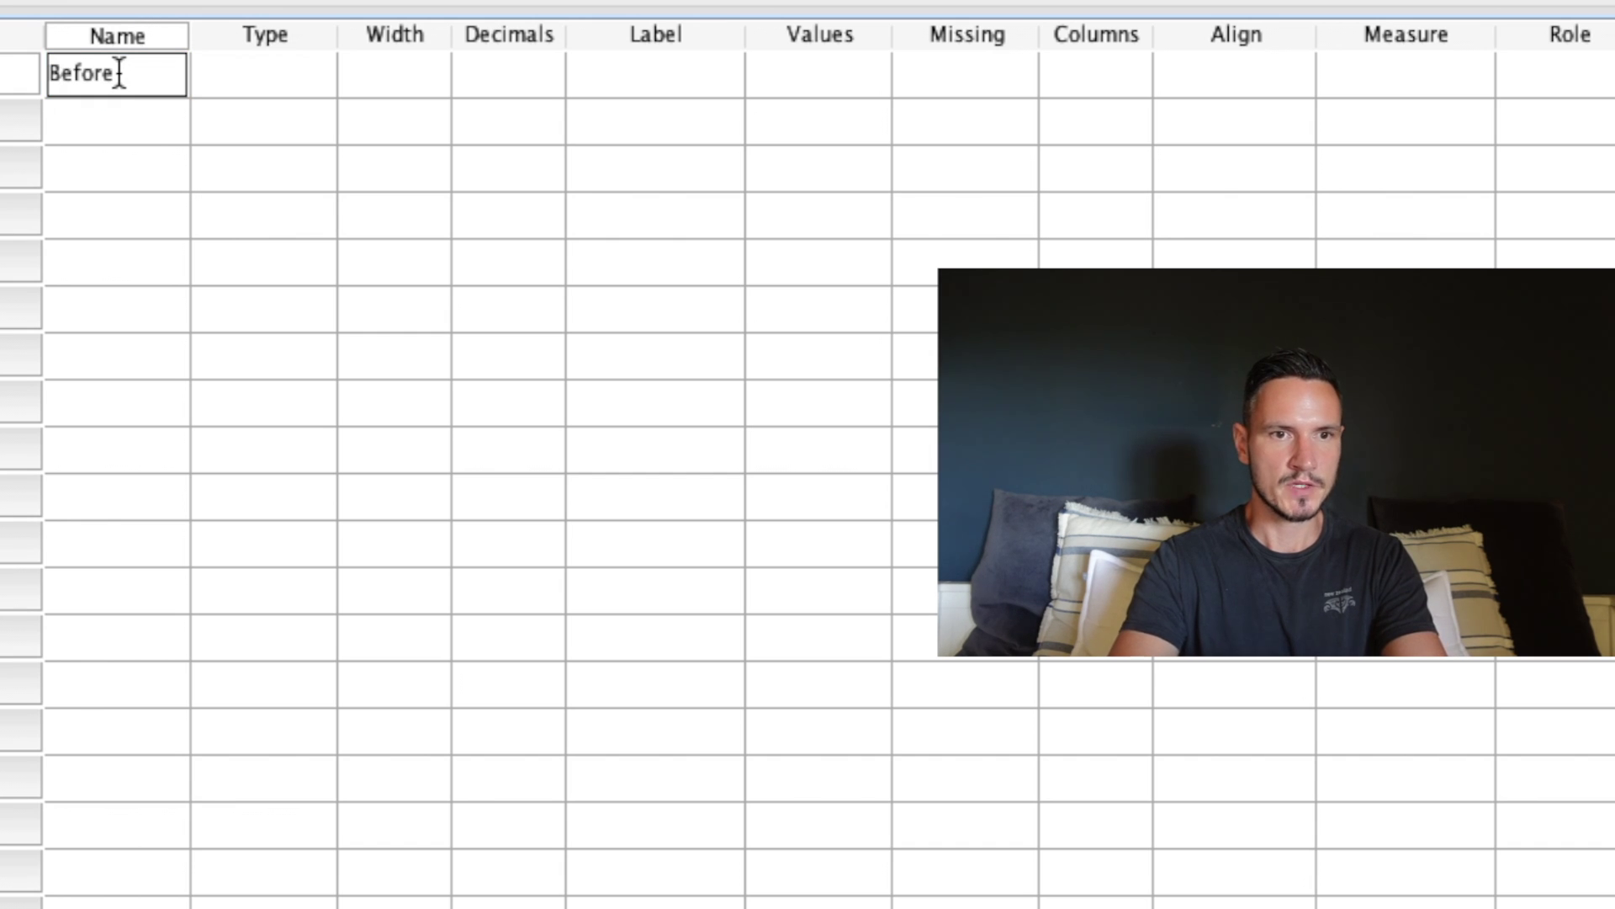
{"action": "key", "text": "Return"}
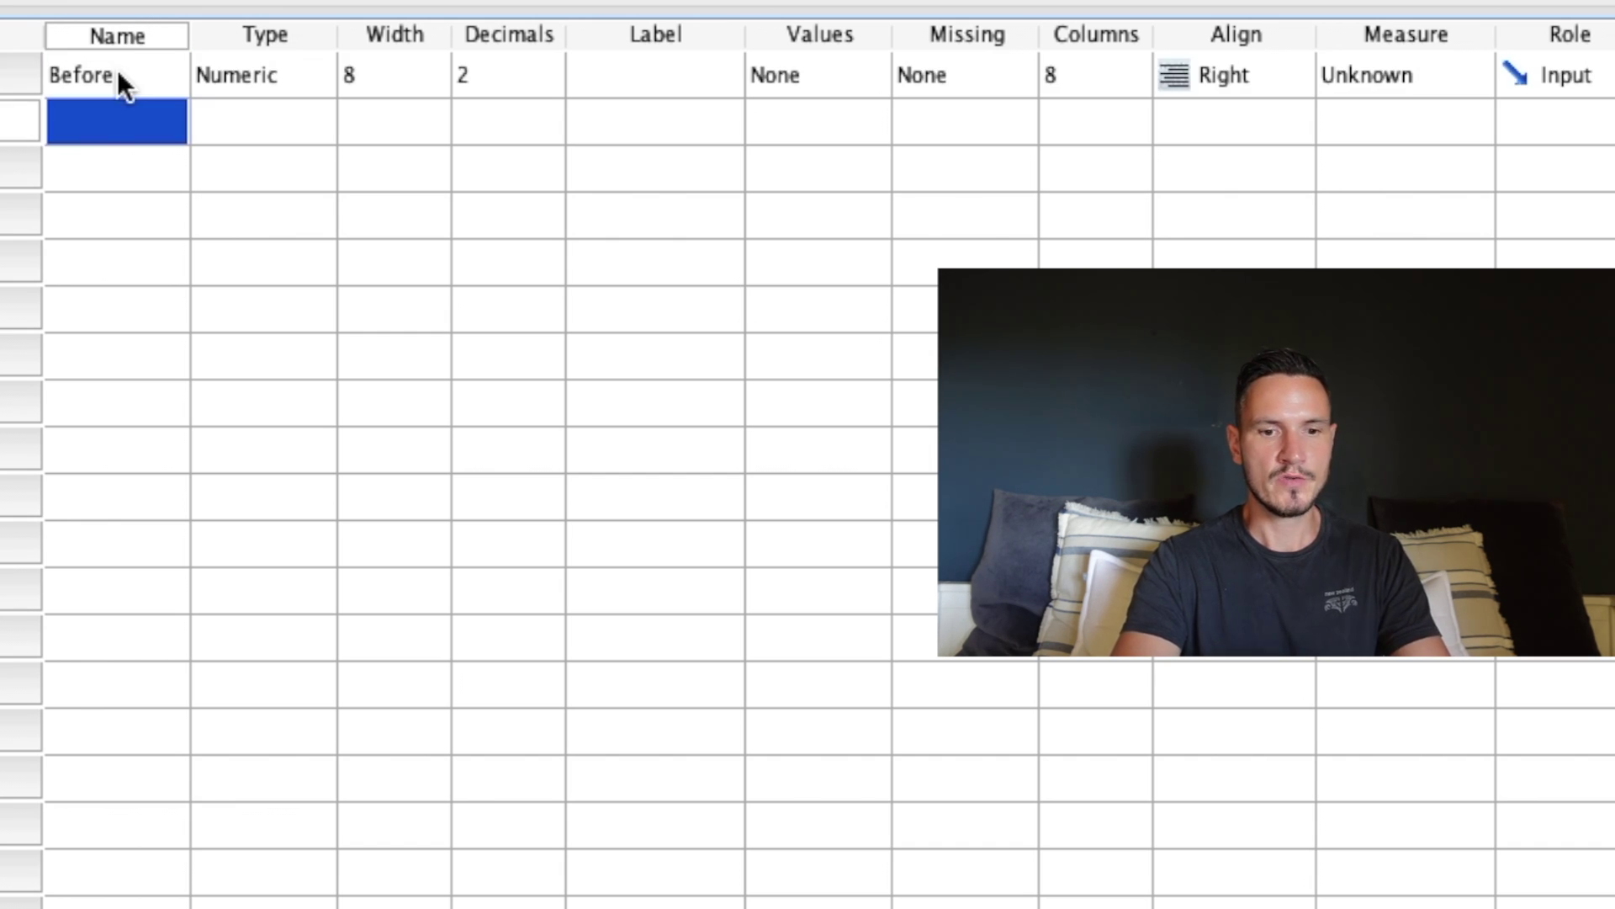
{"action": "type", "text": "After"}
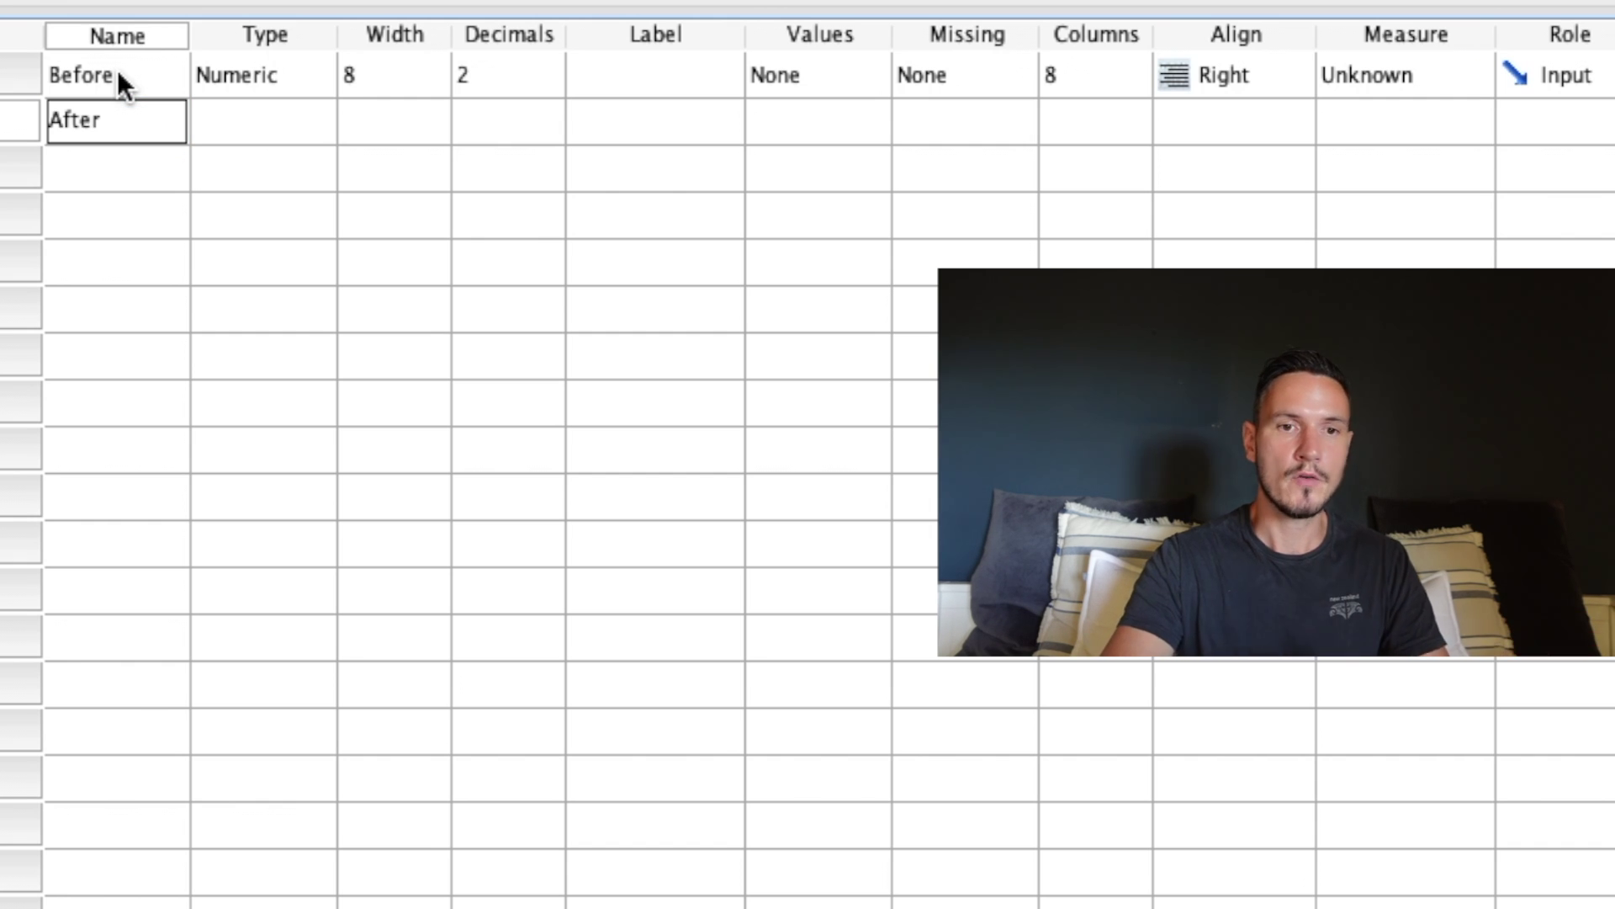
{"action": "key", "text": "Return"}
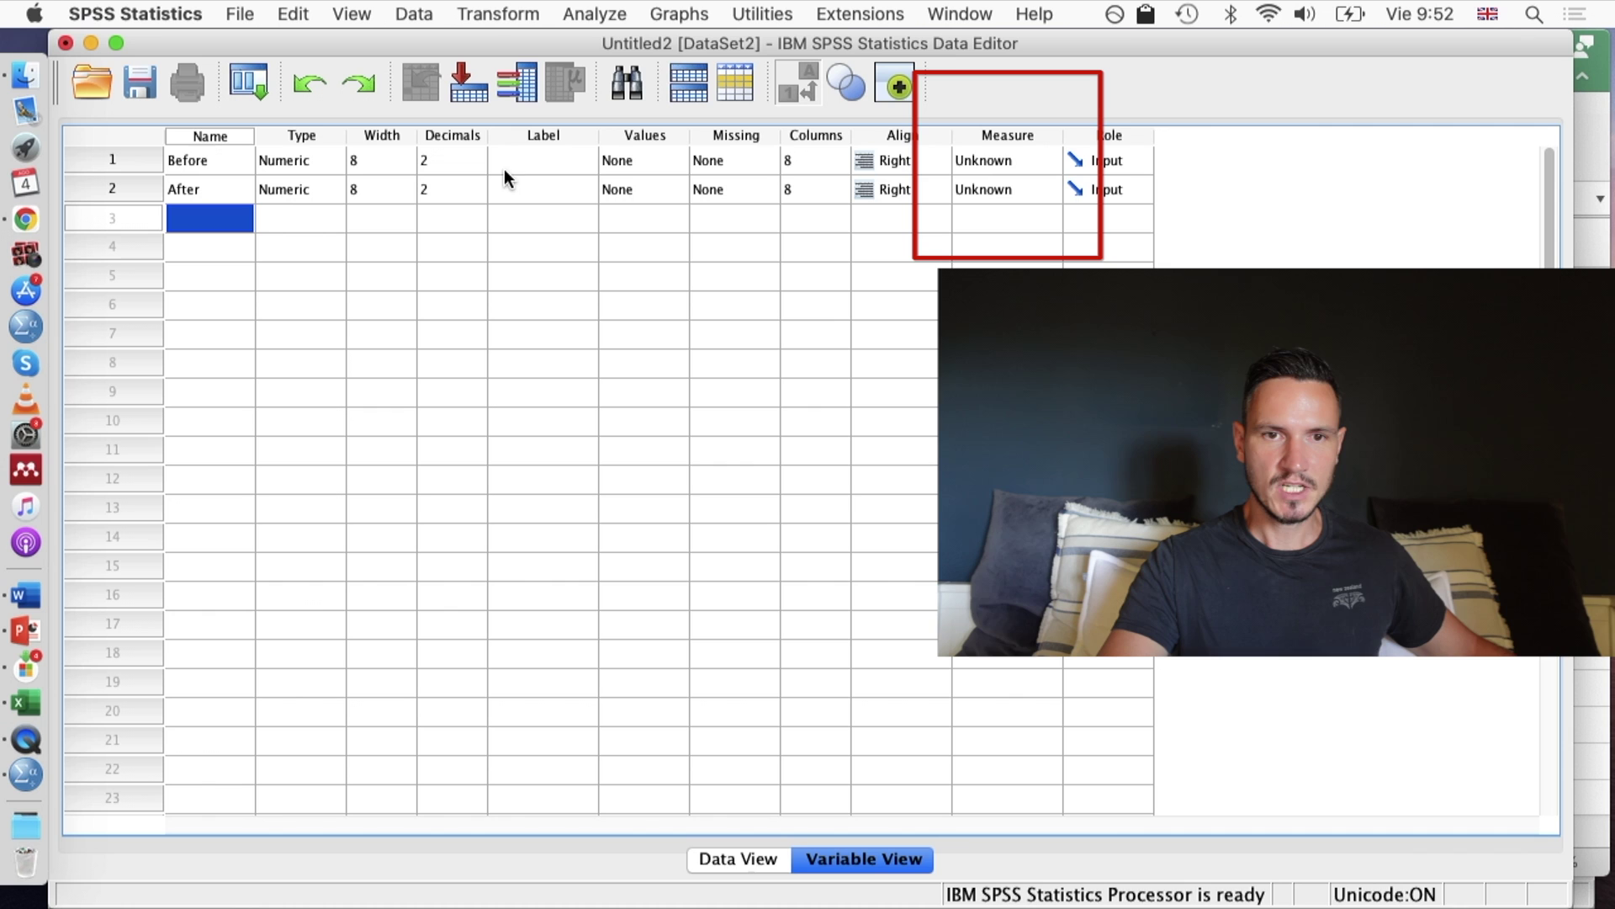
- Set Measure to Scale for both Before and After, then return to Data View
{"action": "left_click", "coordinate": [982, 158]}
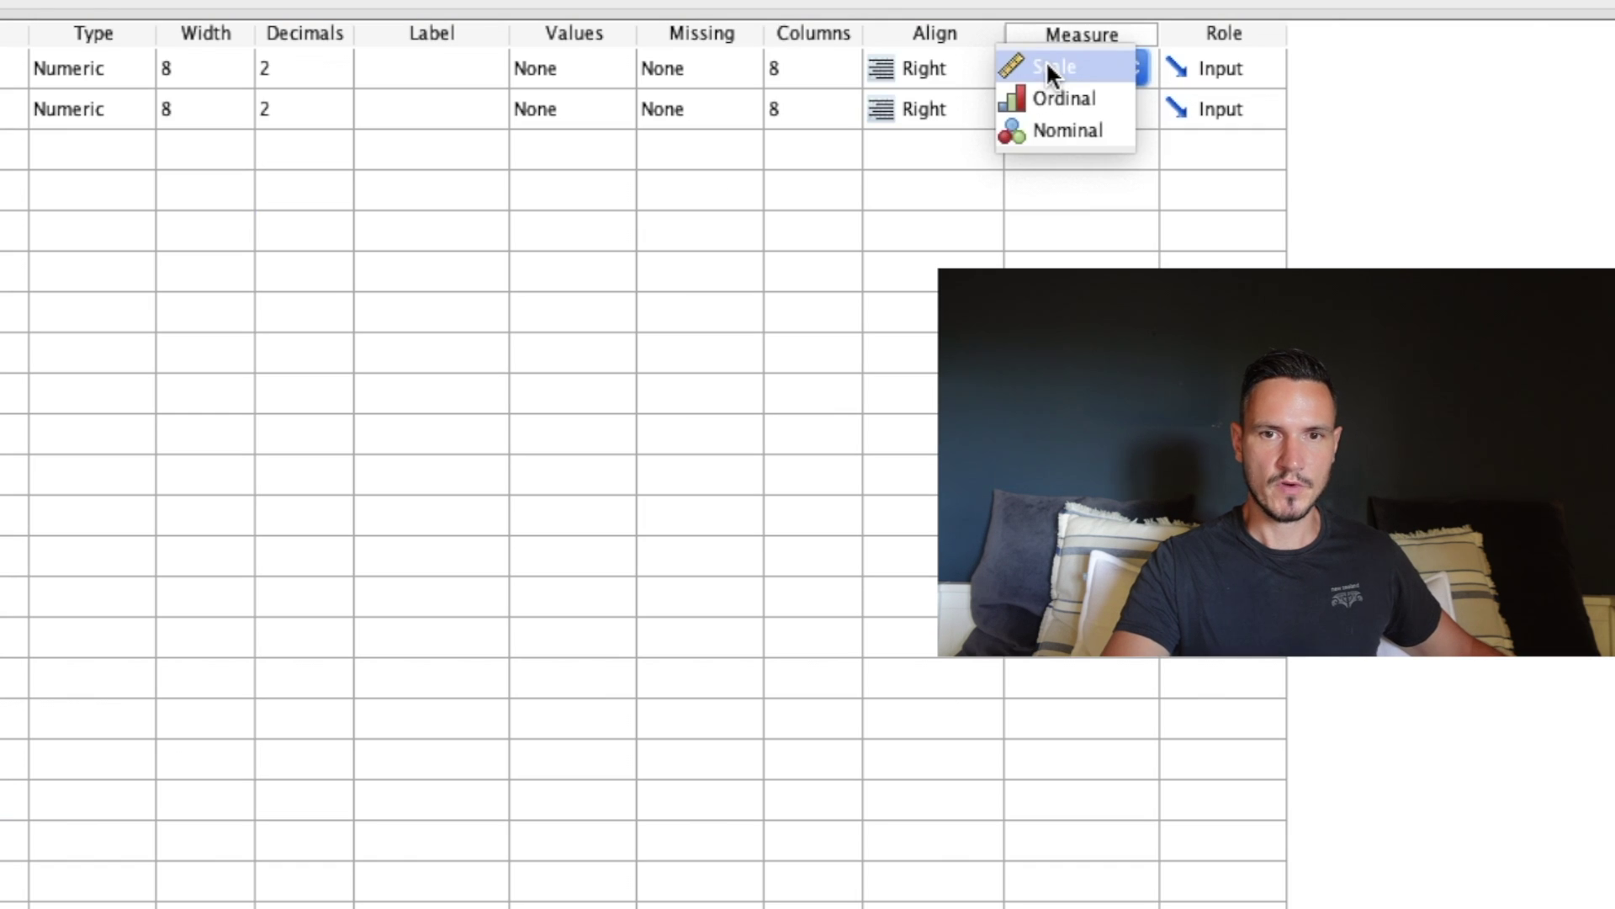
{"action": "left_click", "coordinate": [1048, 66]}
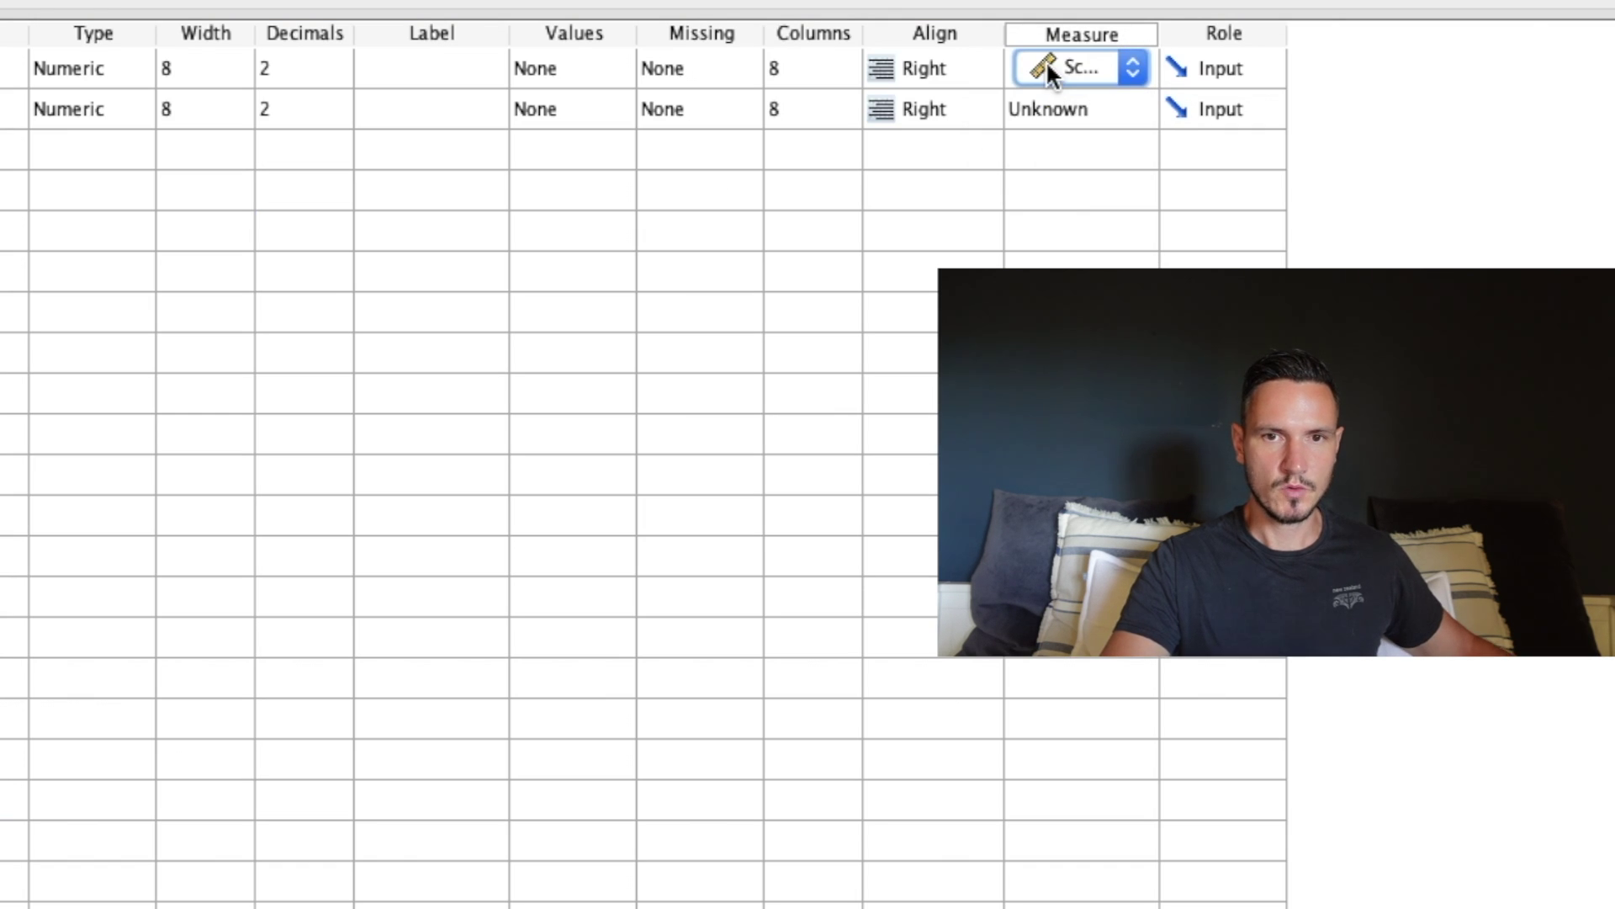
{"action": "left_click", "coordinate": [1079, 113]}
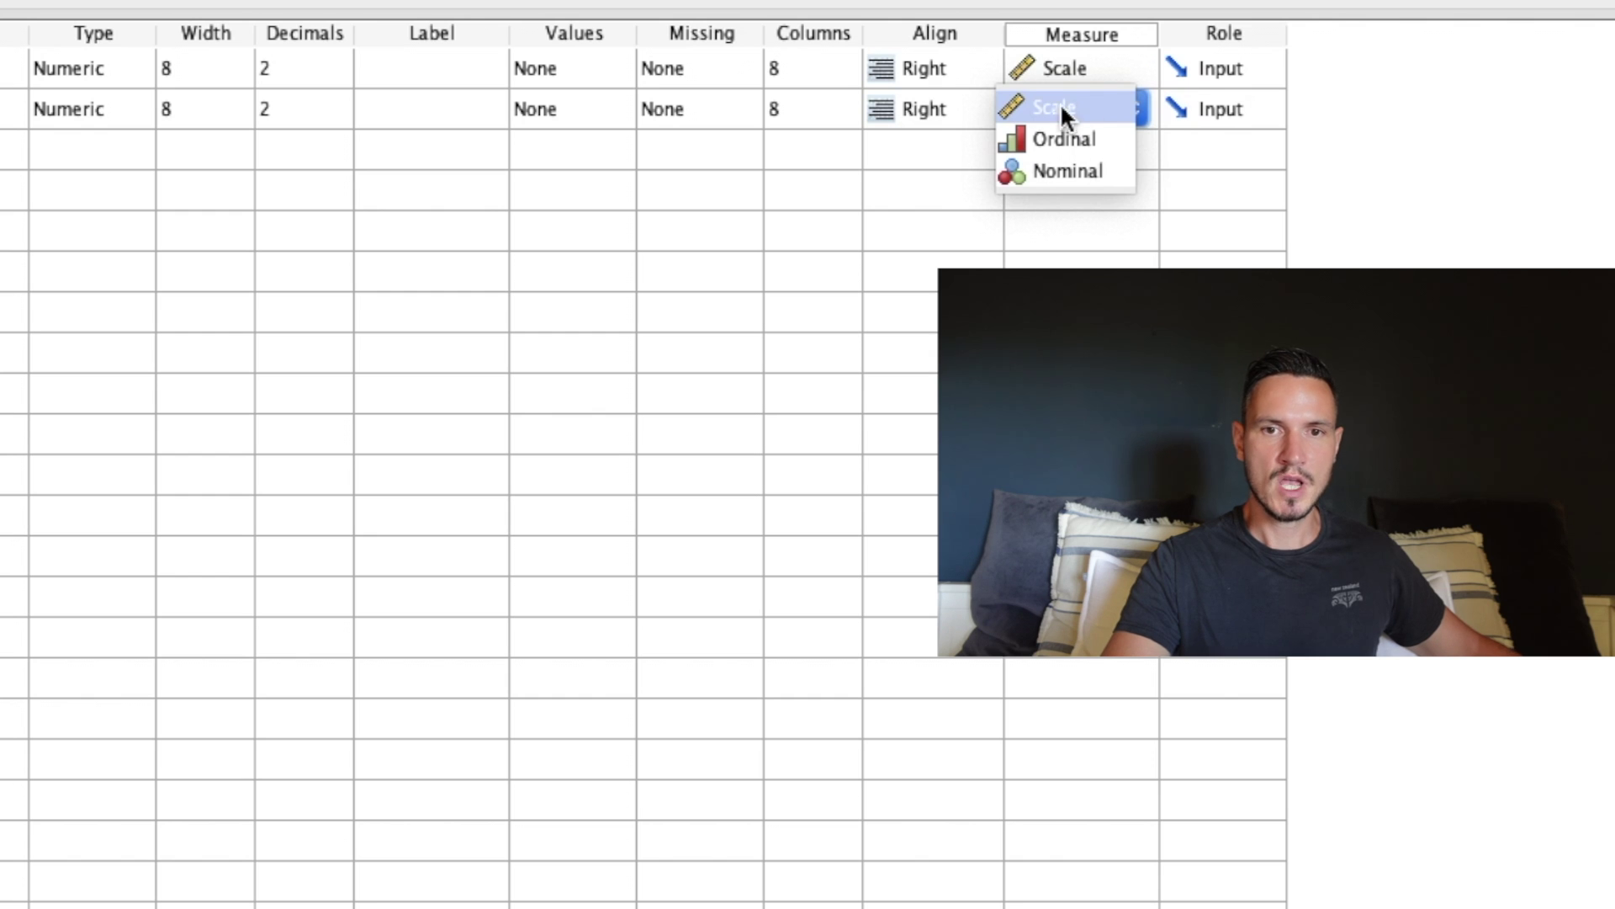
{"action": "left_click", "coordinate": [1057, 118]}
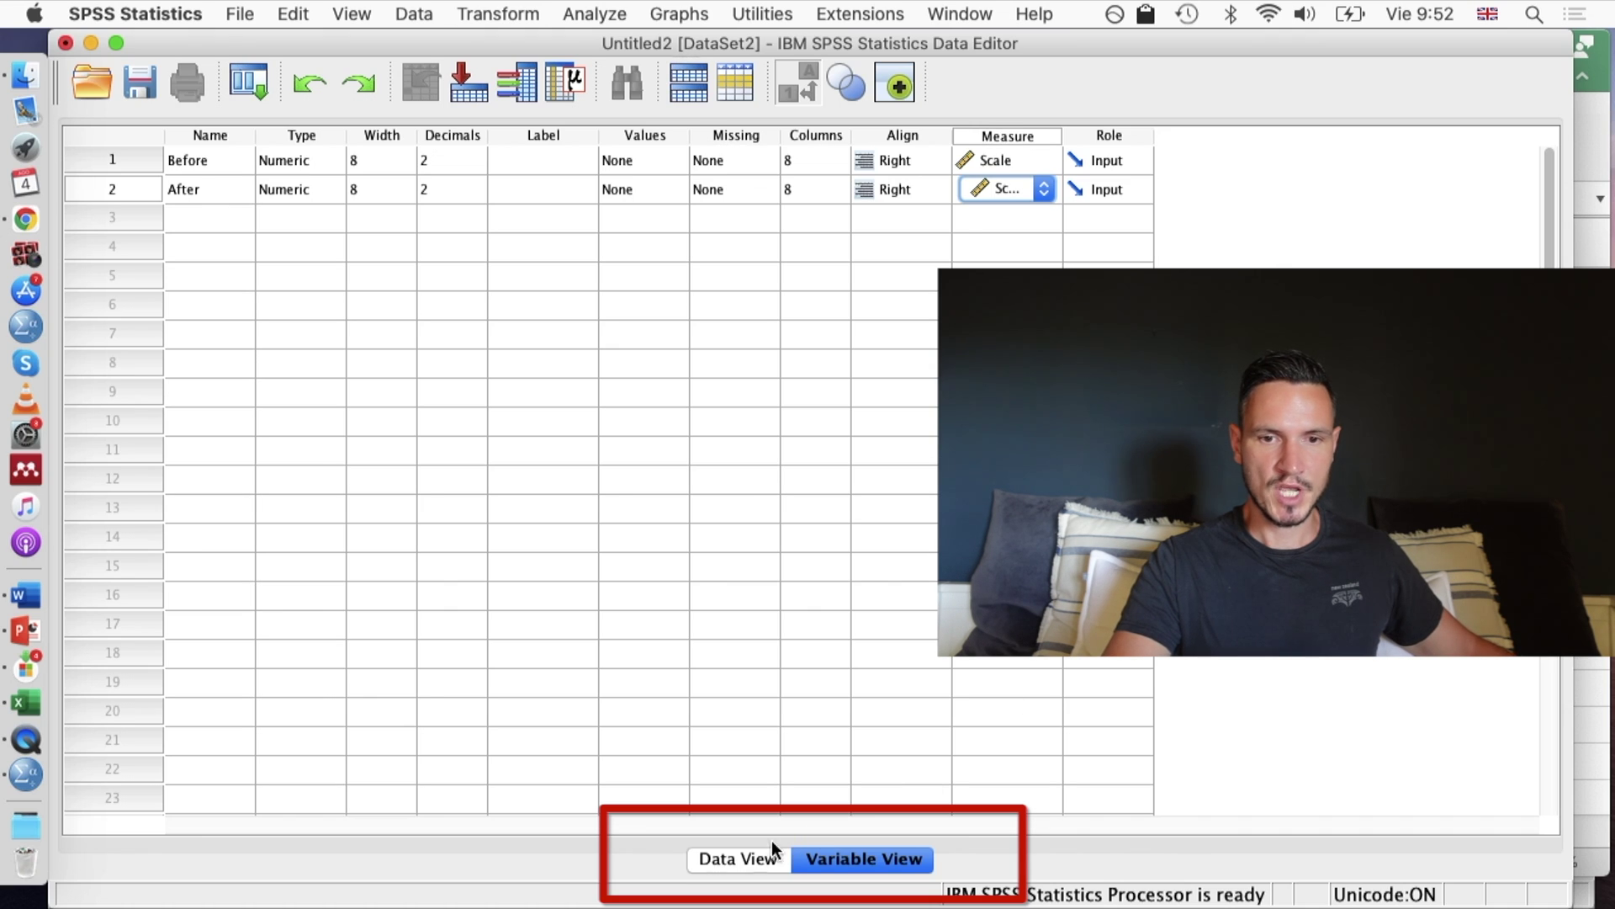
{"action": "left_click", "coordinate": [756, 858]}
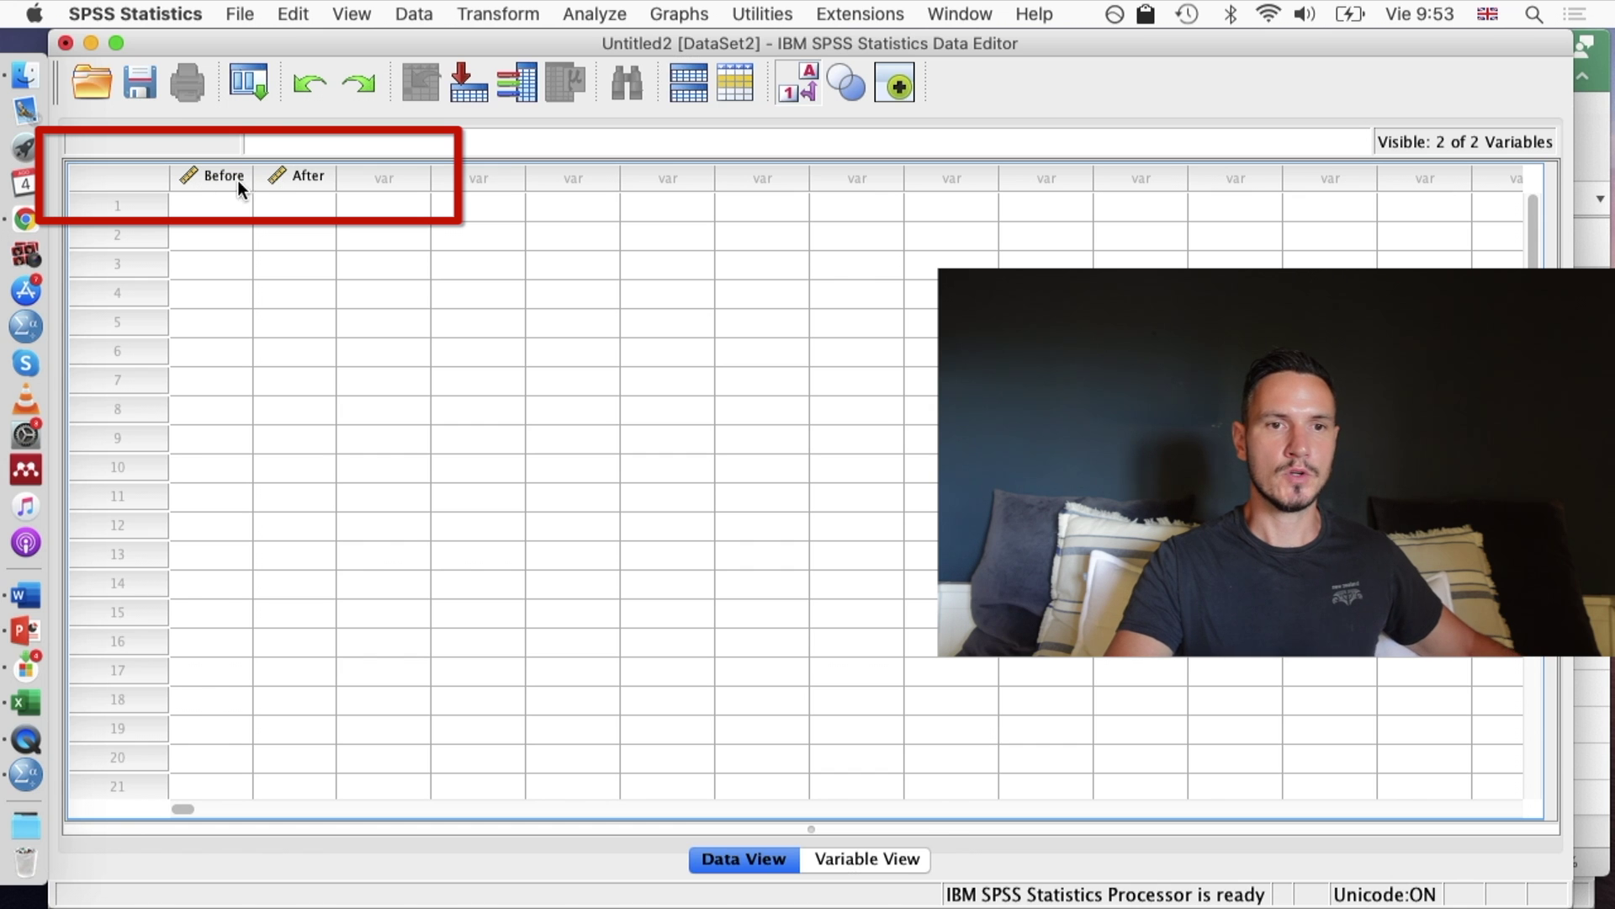
{"action": "key", "text": "ctrl+Up"}
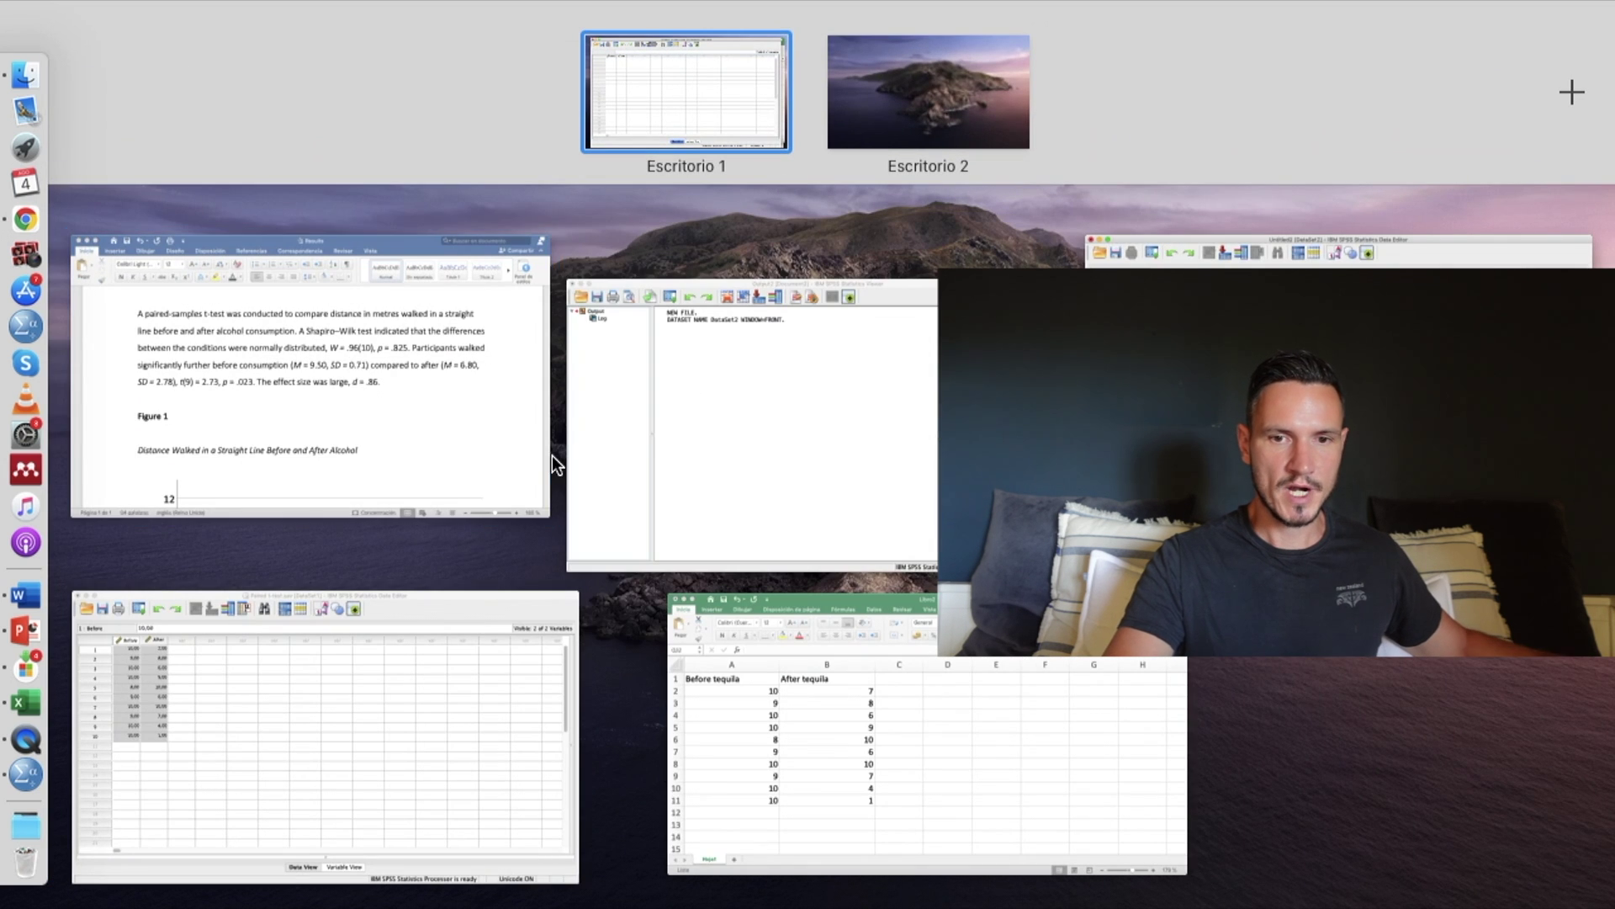
- Copy cells A2:B11 of the Excel walking workbook, excluding the headers
{"action": "left_click", "coordinate": [803, 612]}
{"action": "left_click", "coordinate": [309, 324]}
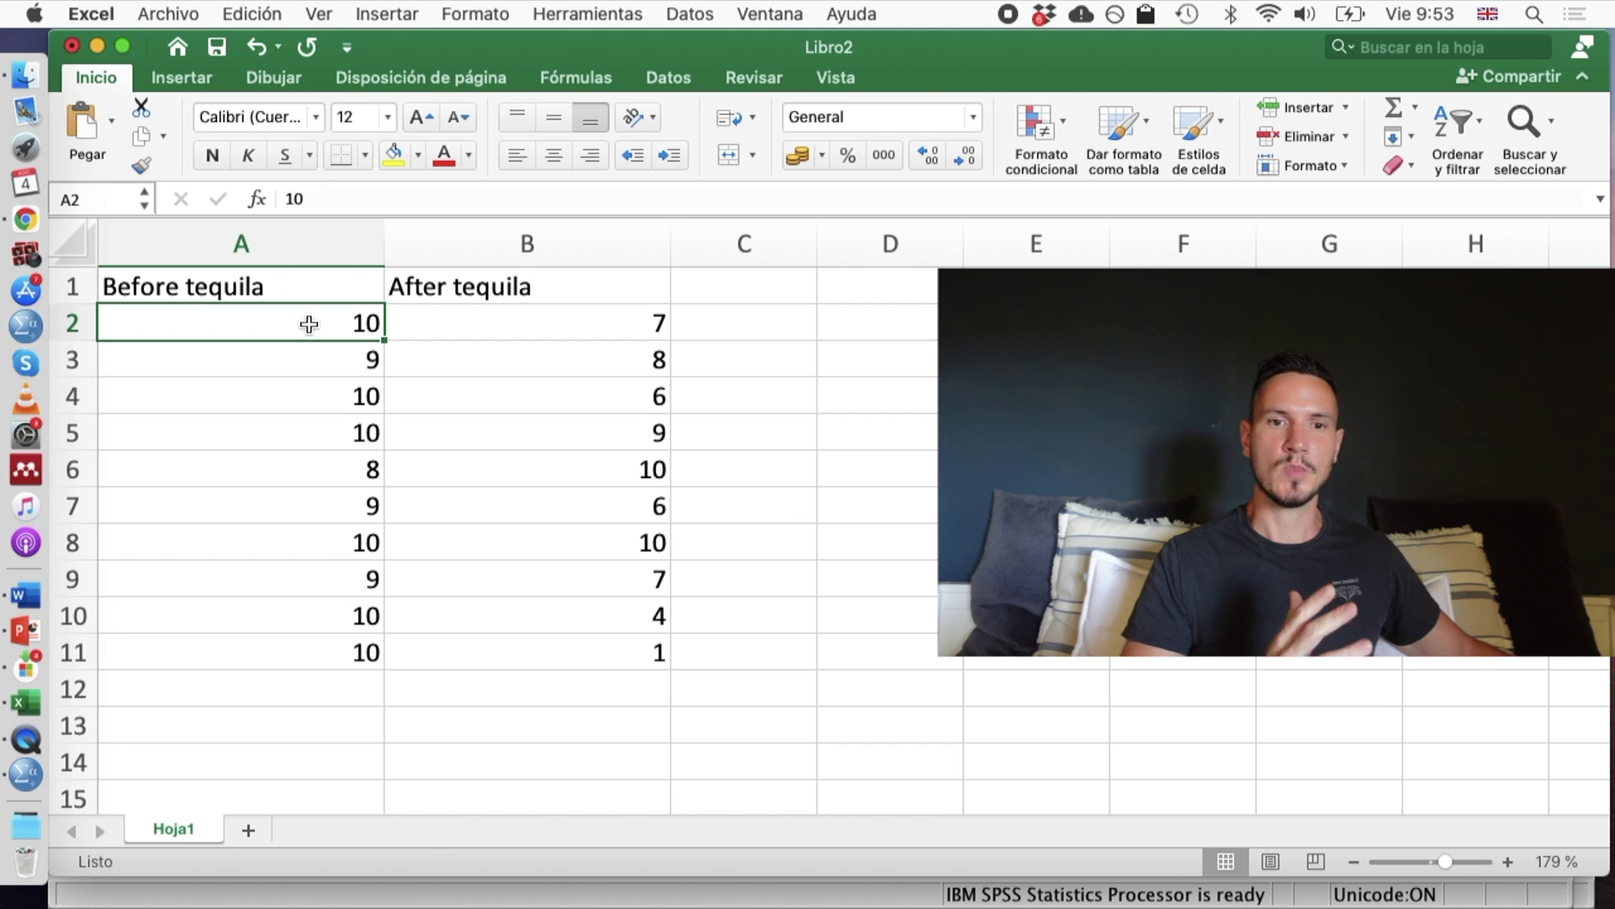
{"action": "key", "text": "shift+Right"}
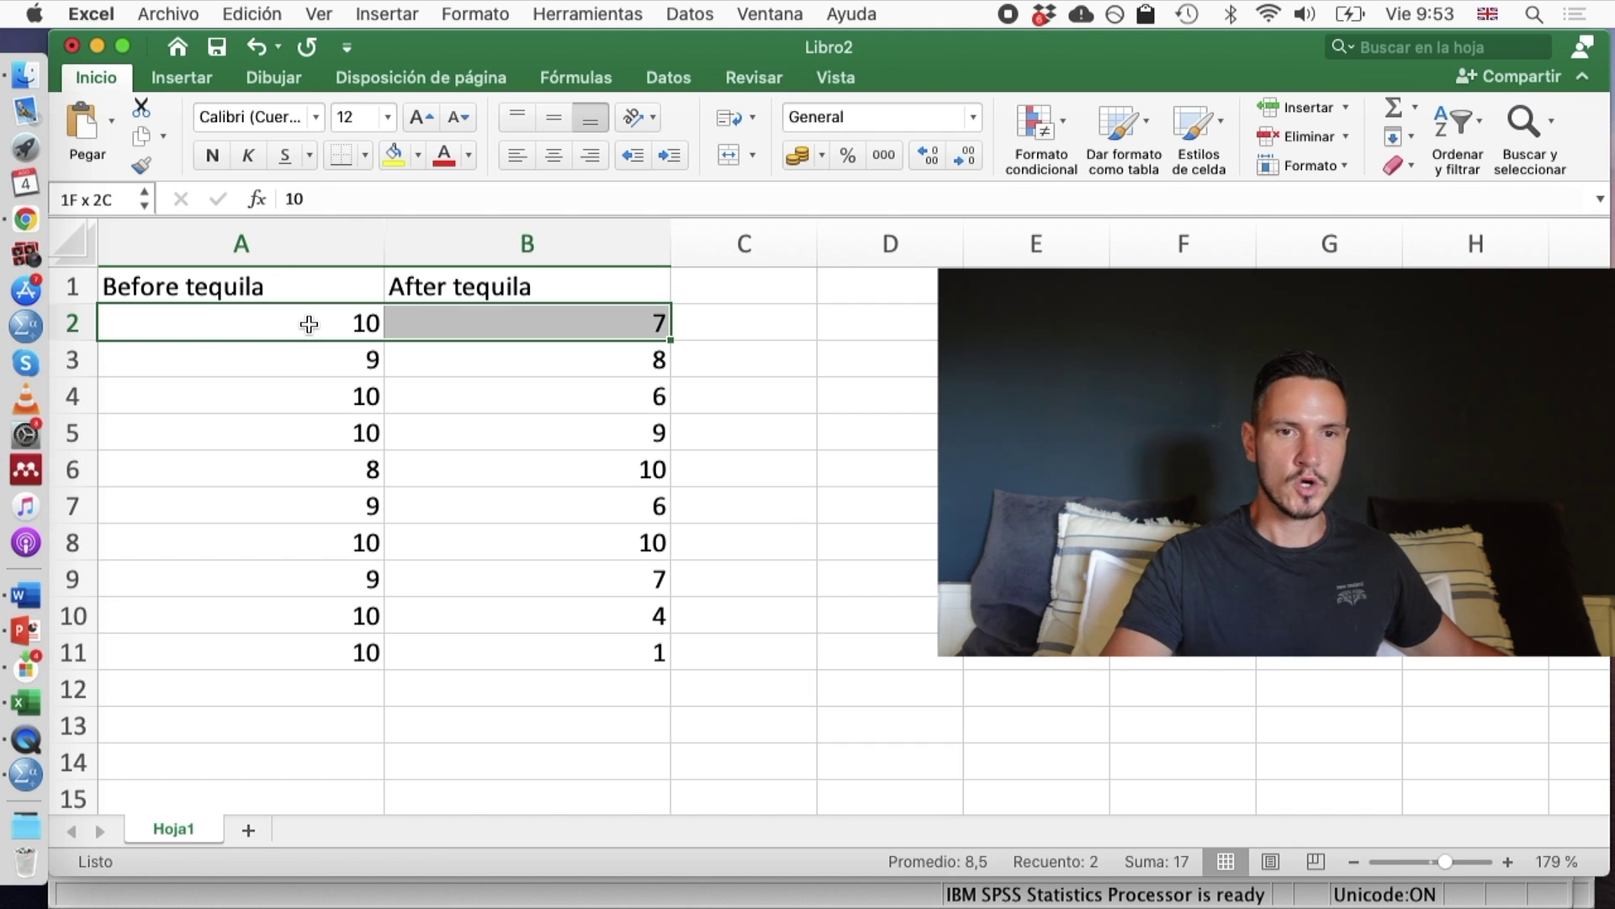
{"action": "key", "text": "shift+Down"}
{"action": "key", "text": "shift+Down"}
{"action": "key", "text": "shift+Down"}
{"action": "key", "text": "shift+Down"}
{"action": "key", "text": "shift+Down"}
{"action": "key", "text": "shift+Down"}
{"action": "key", "text": "shift+Down"}
{"action": "key", "text": "shift+Down"}
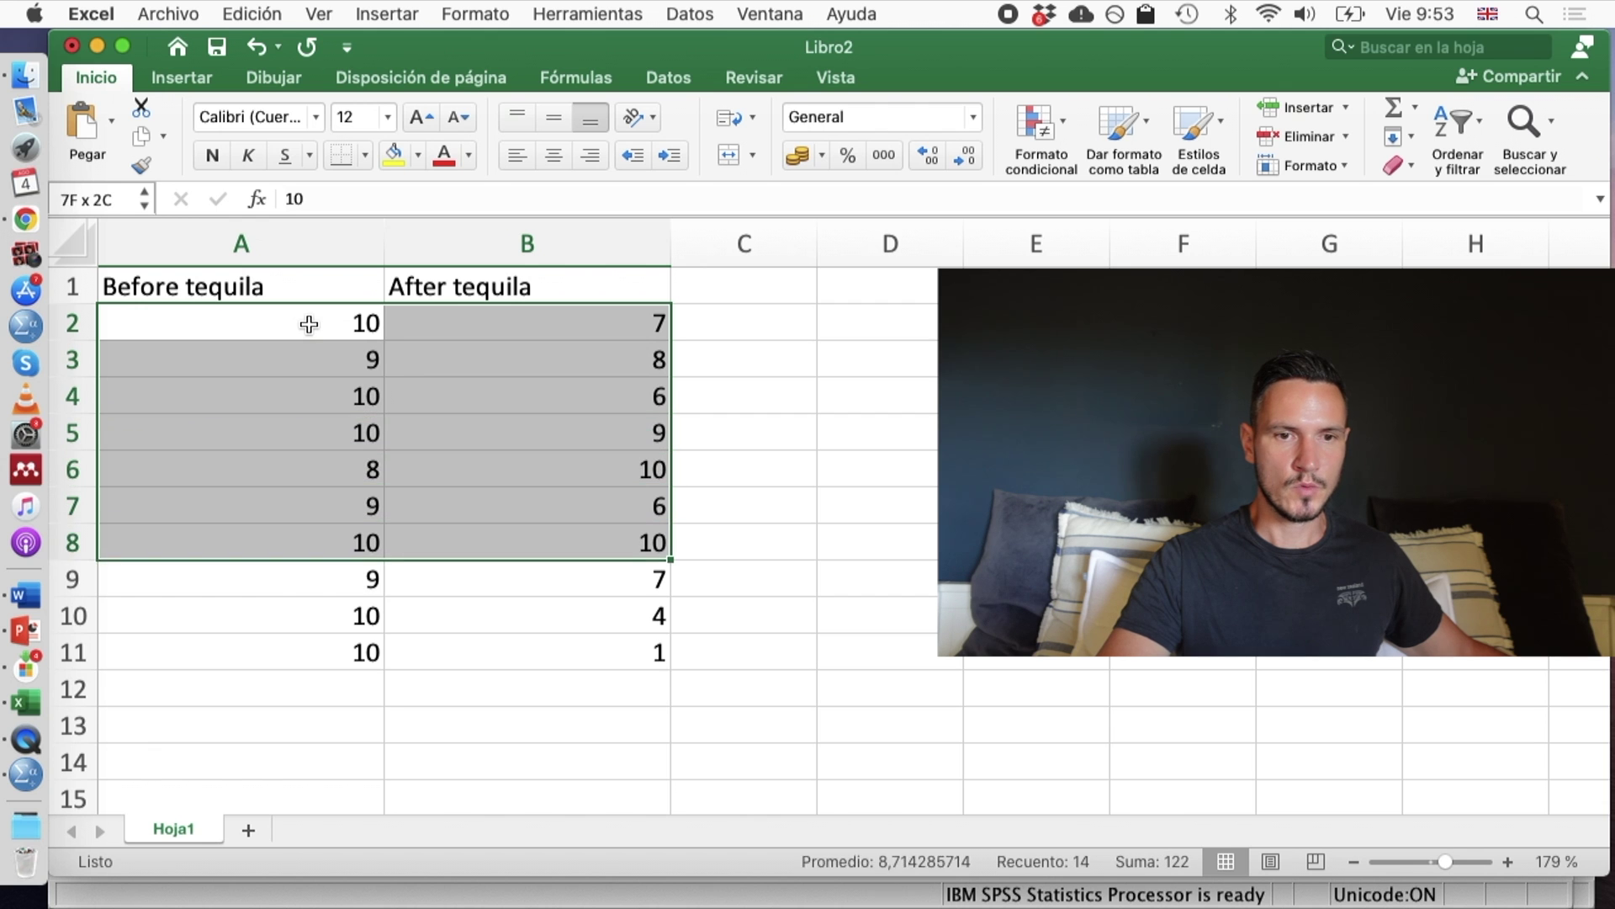
{"action": "key", "text": "shift+Down"}
{"action": "key", "text": "super+c"}
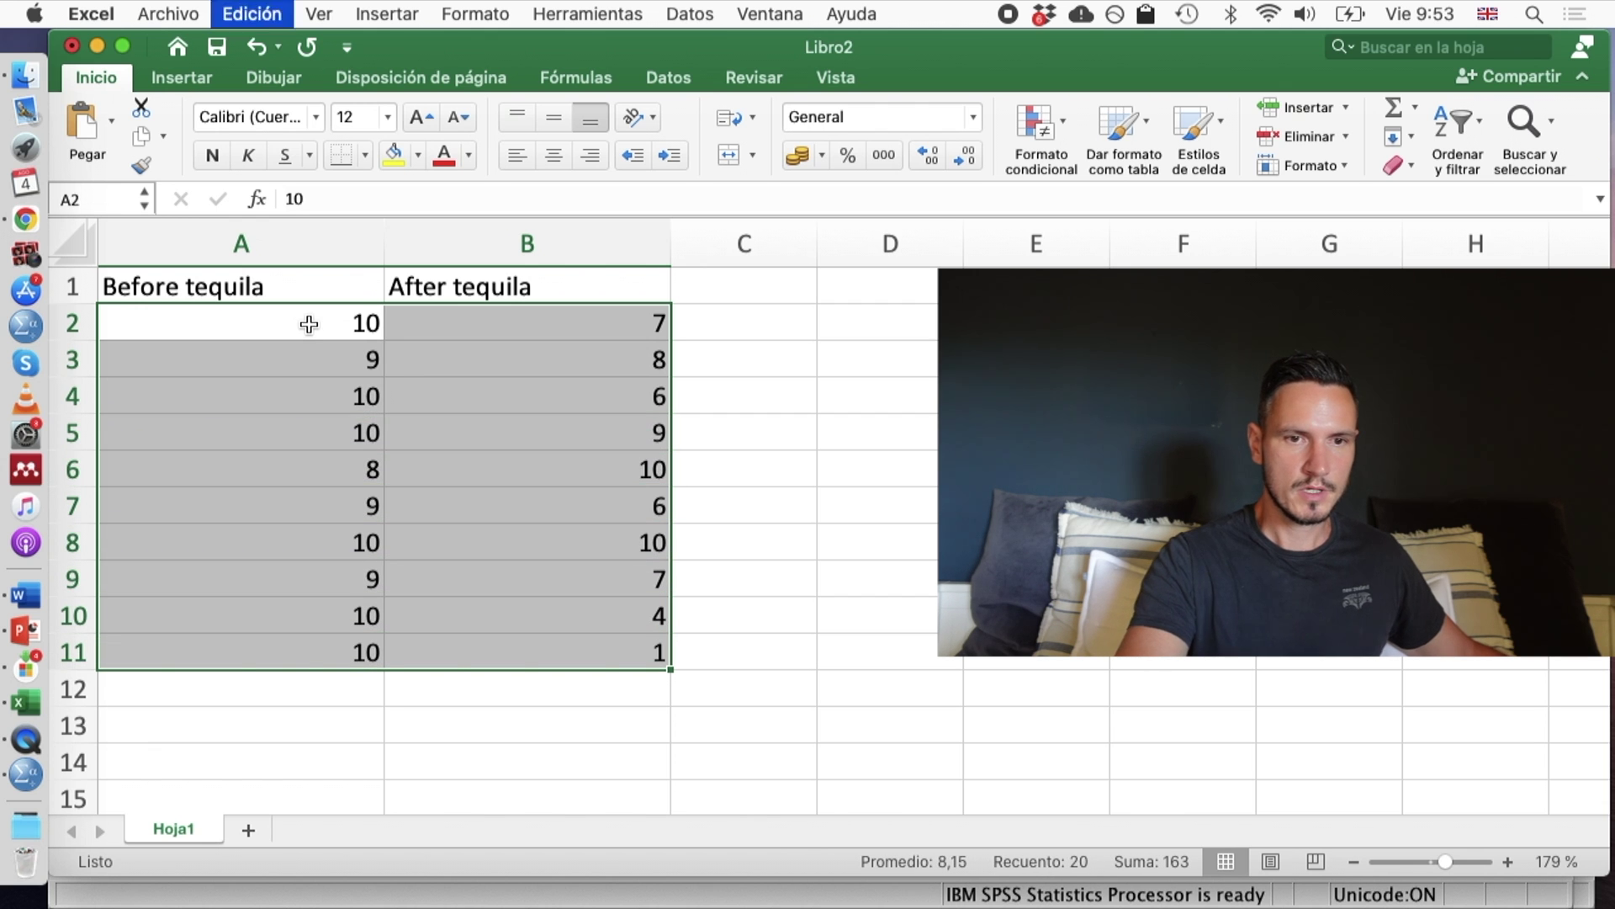
{"action": "mouse_move", "coordinate": [3, 6]}
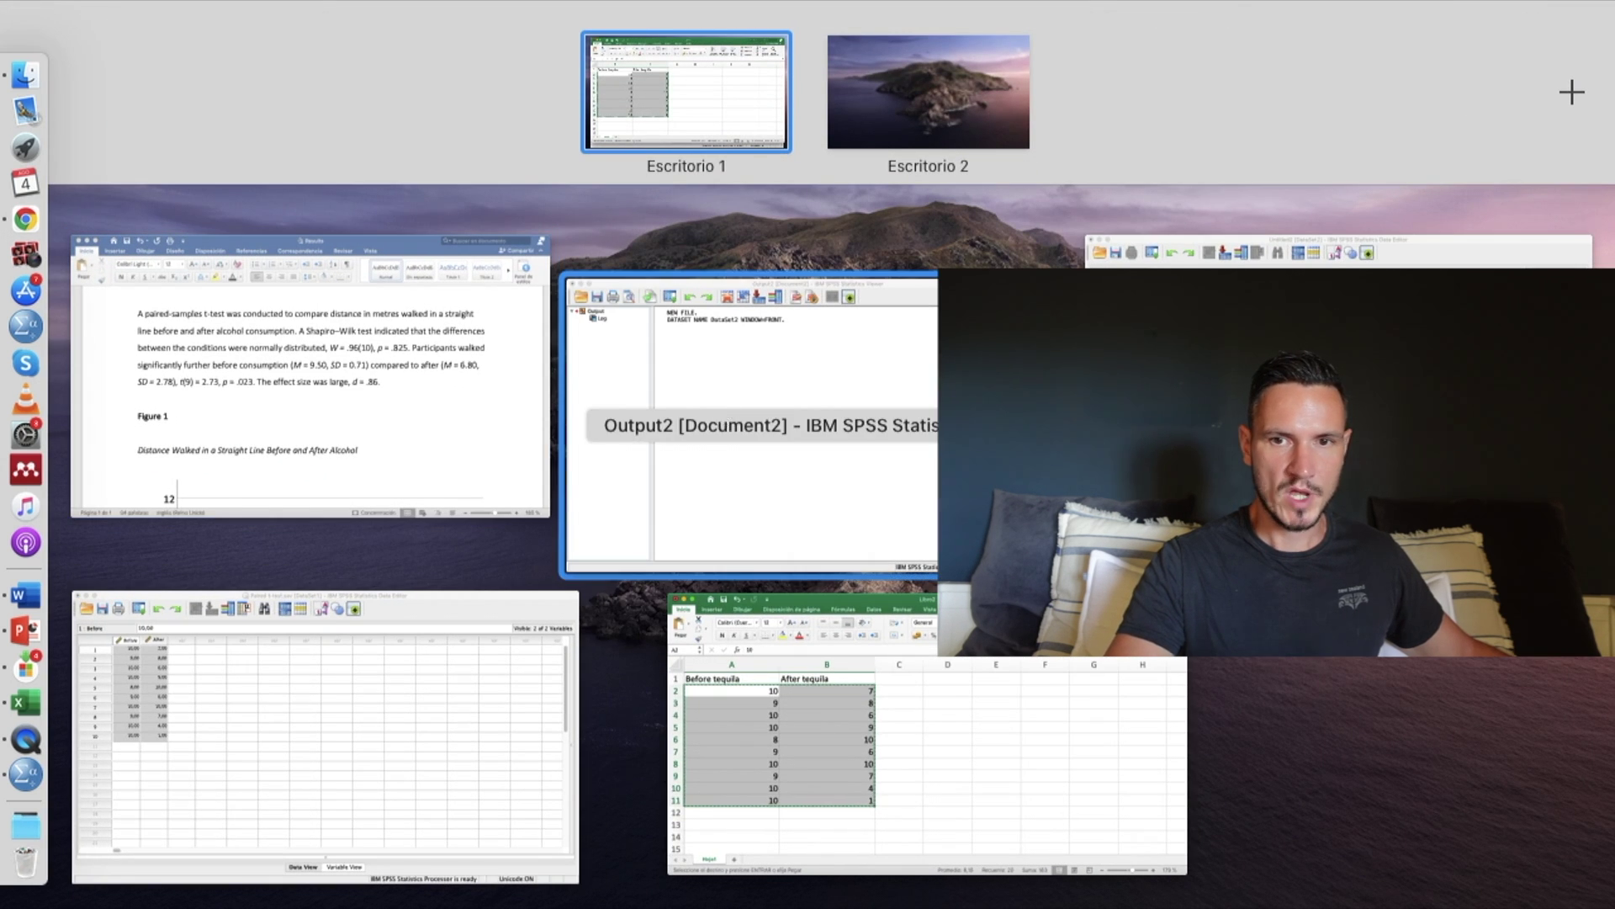
{"action": "left_click", "coordinate": [741, 412]}
- Paste the ten Excel value pairs into the Before and After columns, starting at the first Before cell
{"action": "left_click", "coordinate": [260, 207]}
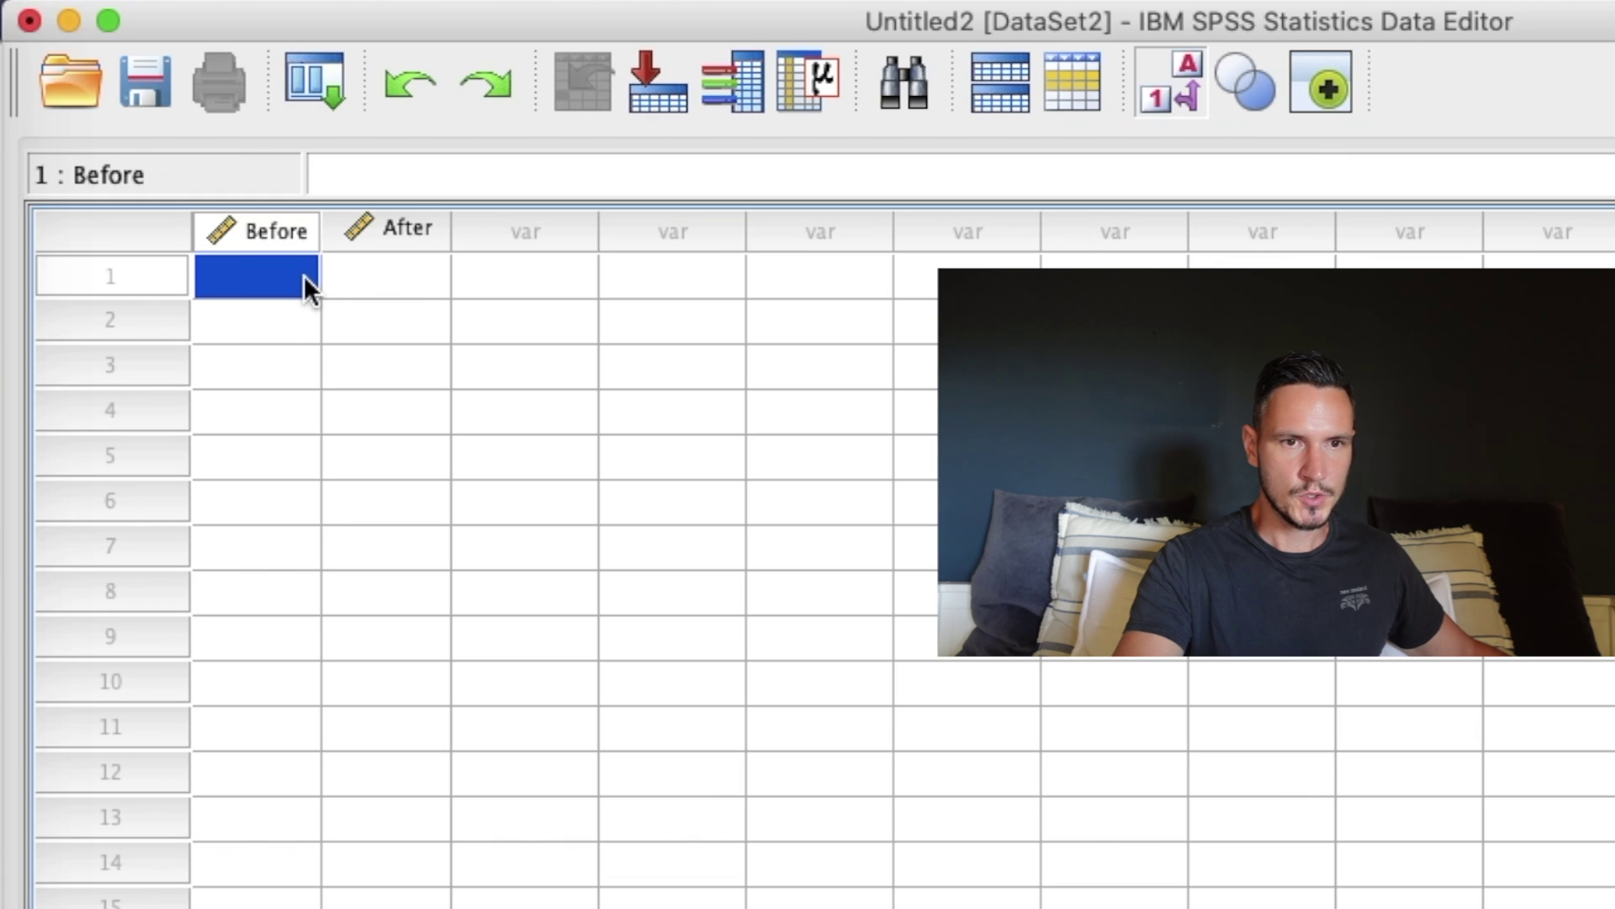
{"action": "key", "text": "super+v"}
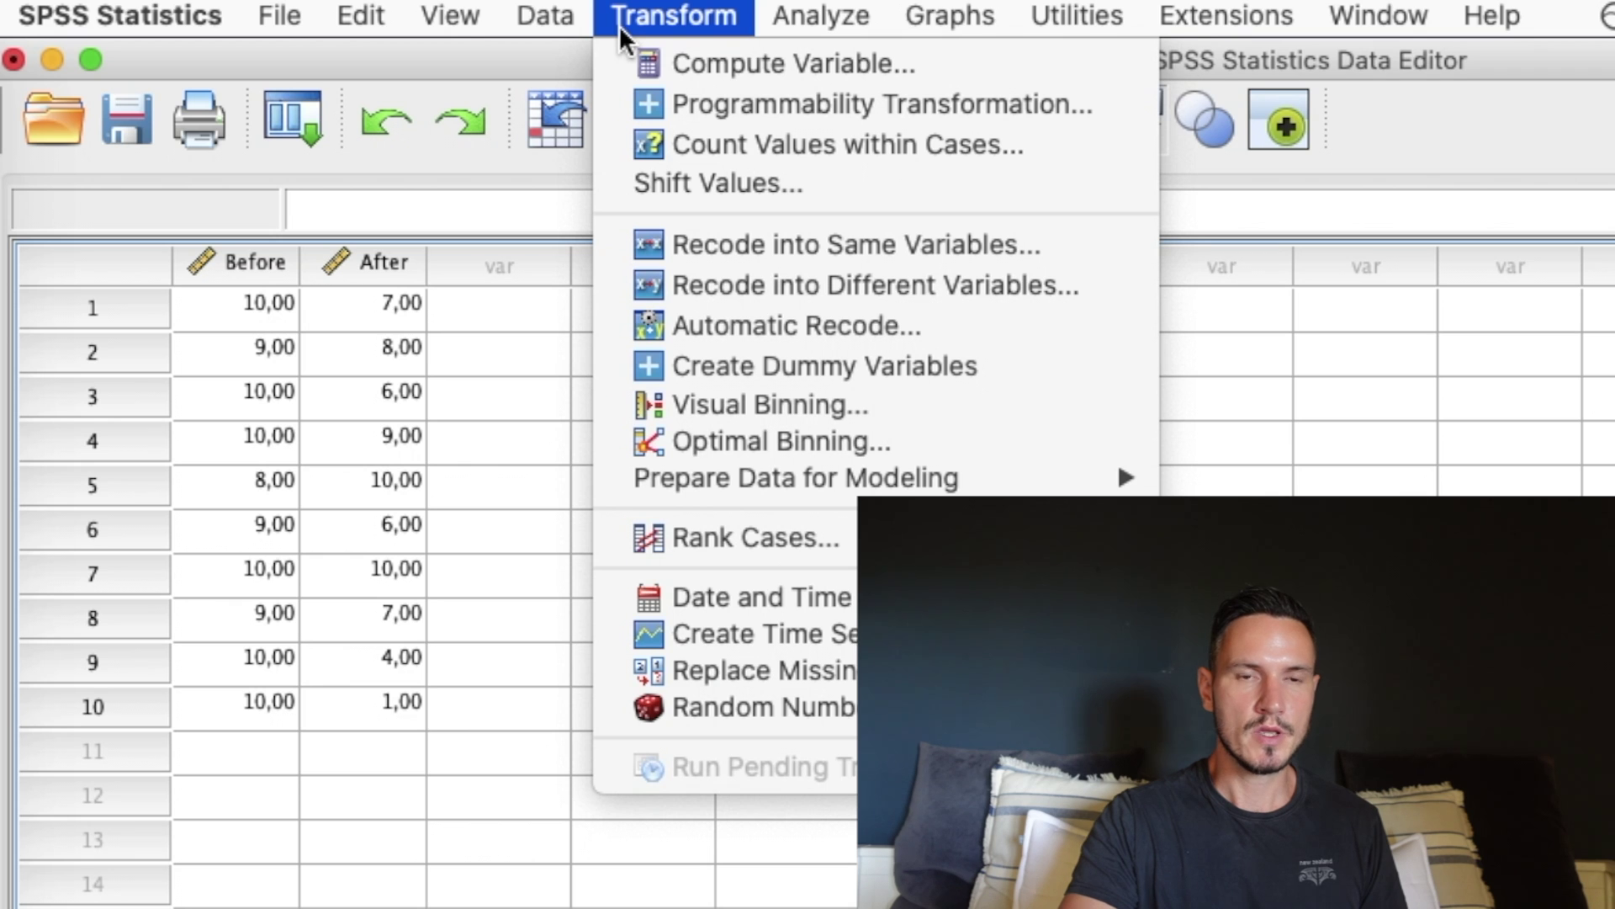
- Use Compute Variable to create Difference = Before - After
{"action": "left_click", "coordinate": [656, 64]}
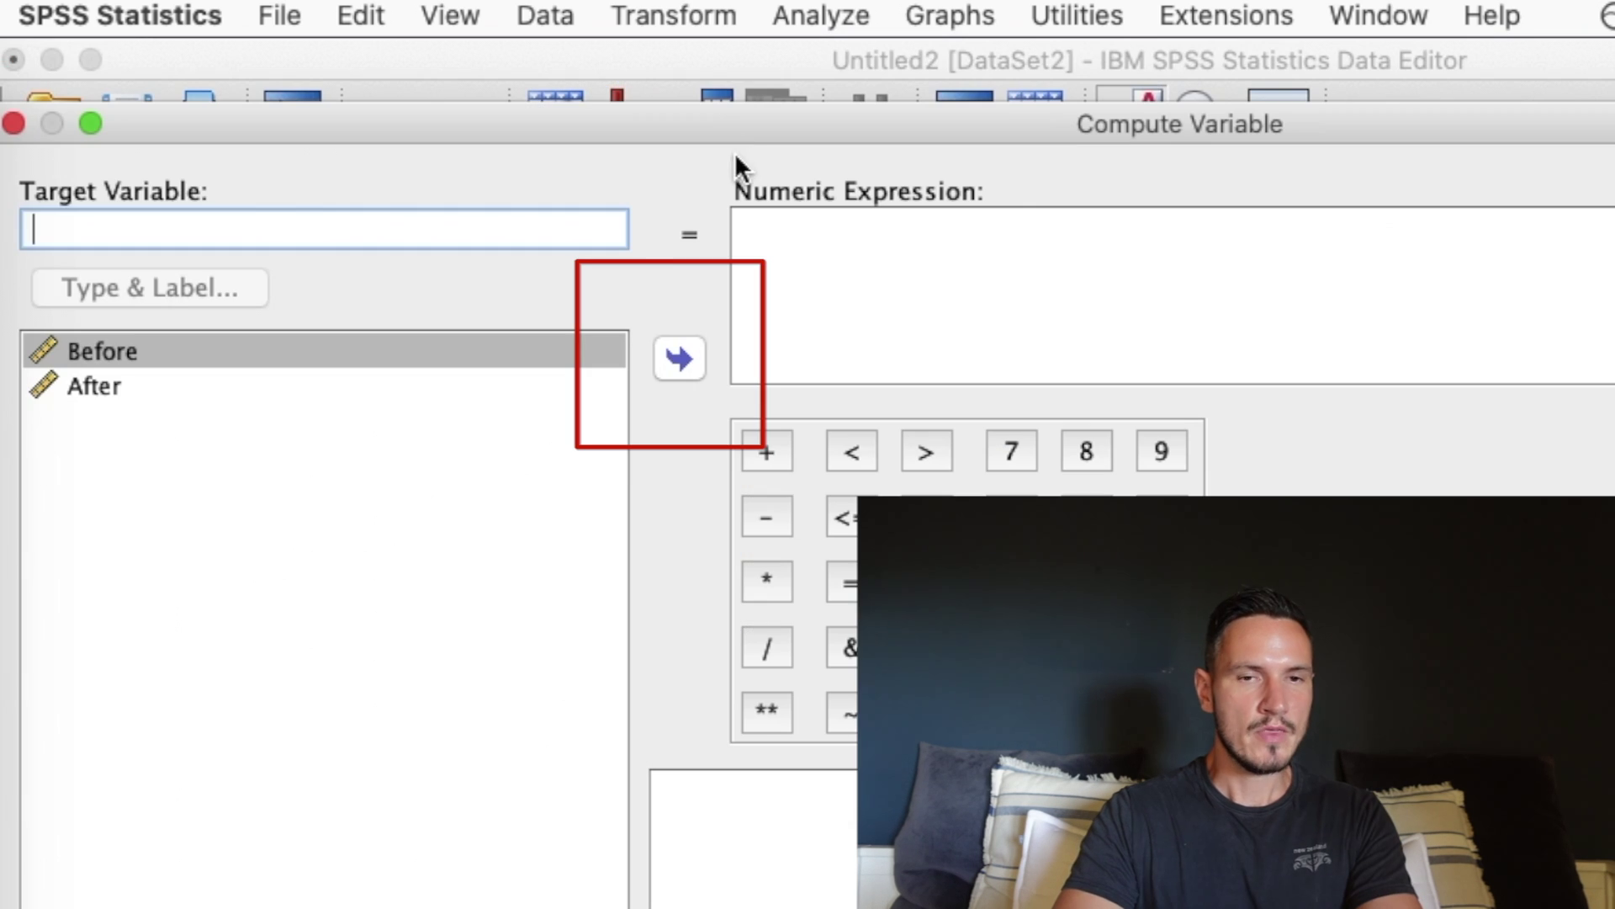
{"action": "left_click", "coordinate": [676, 356]}
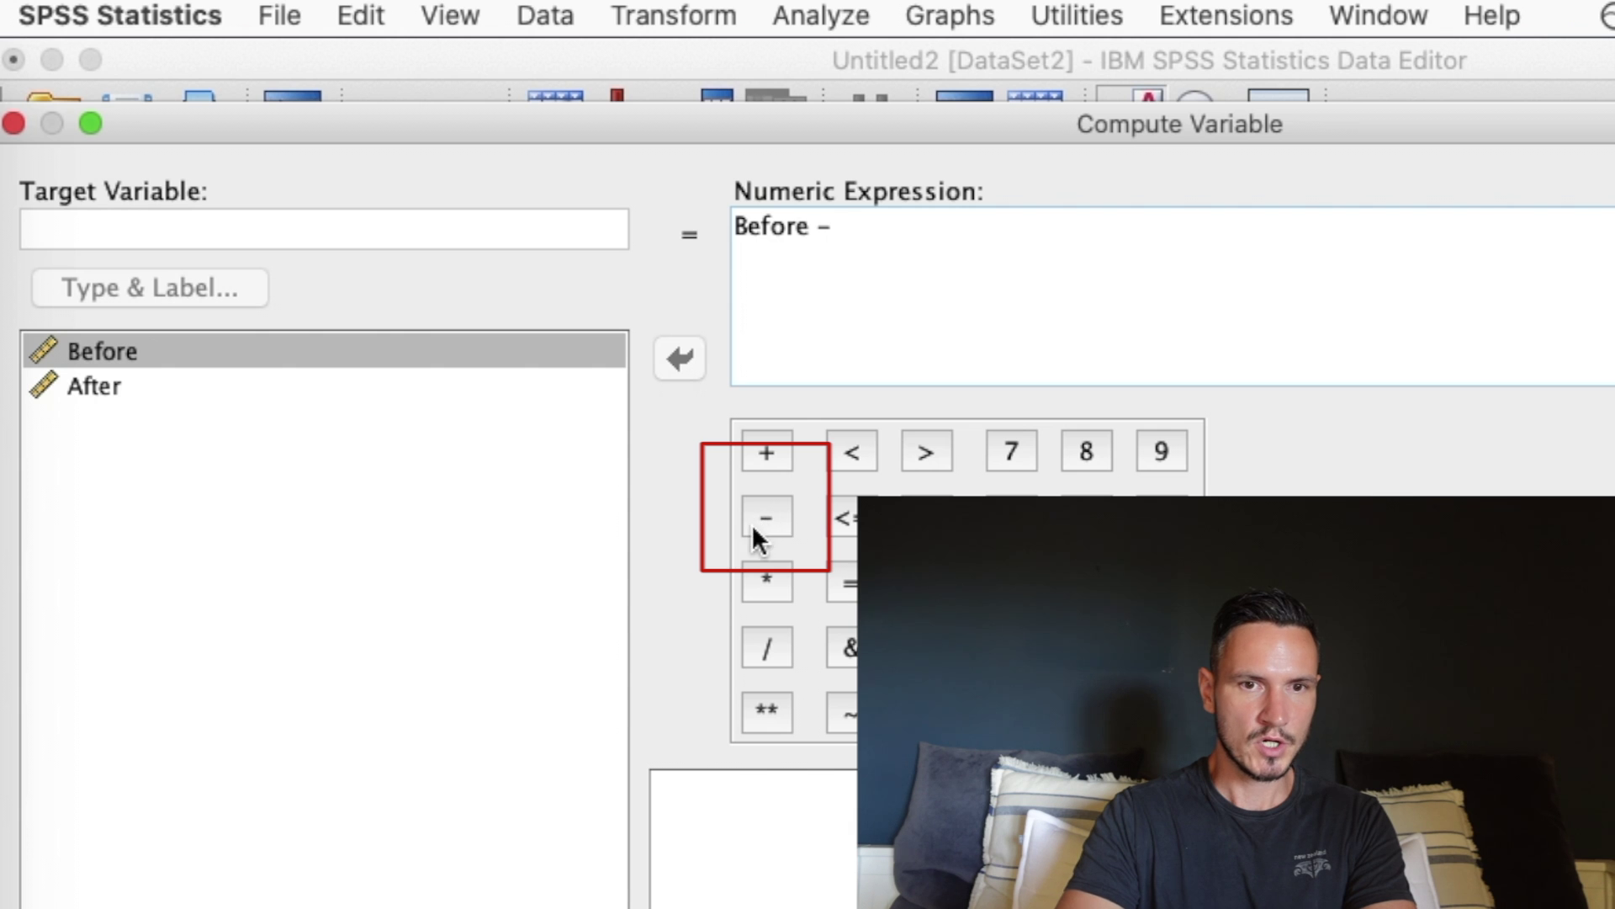
{"action": "left_click", "coordinate": [189, 392]}
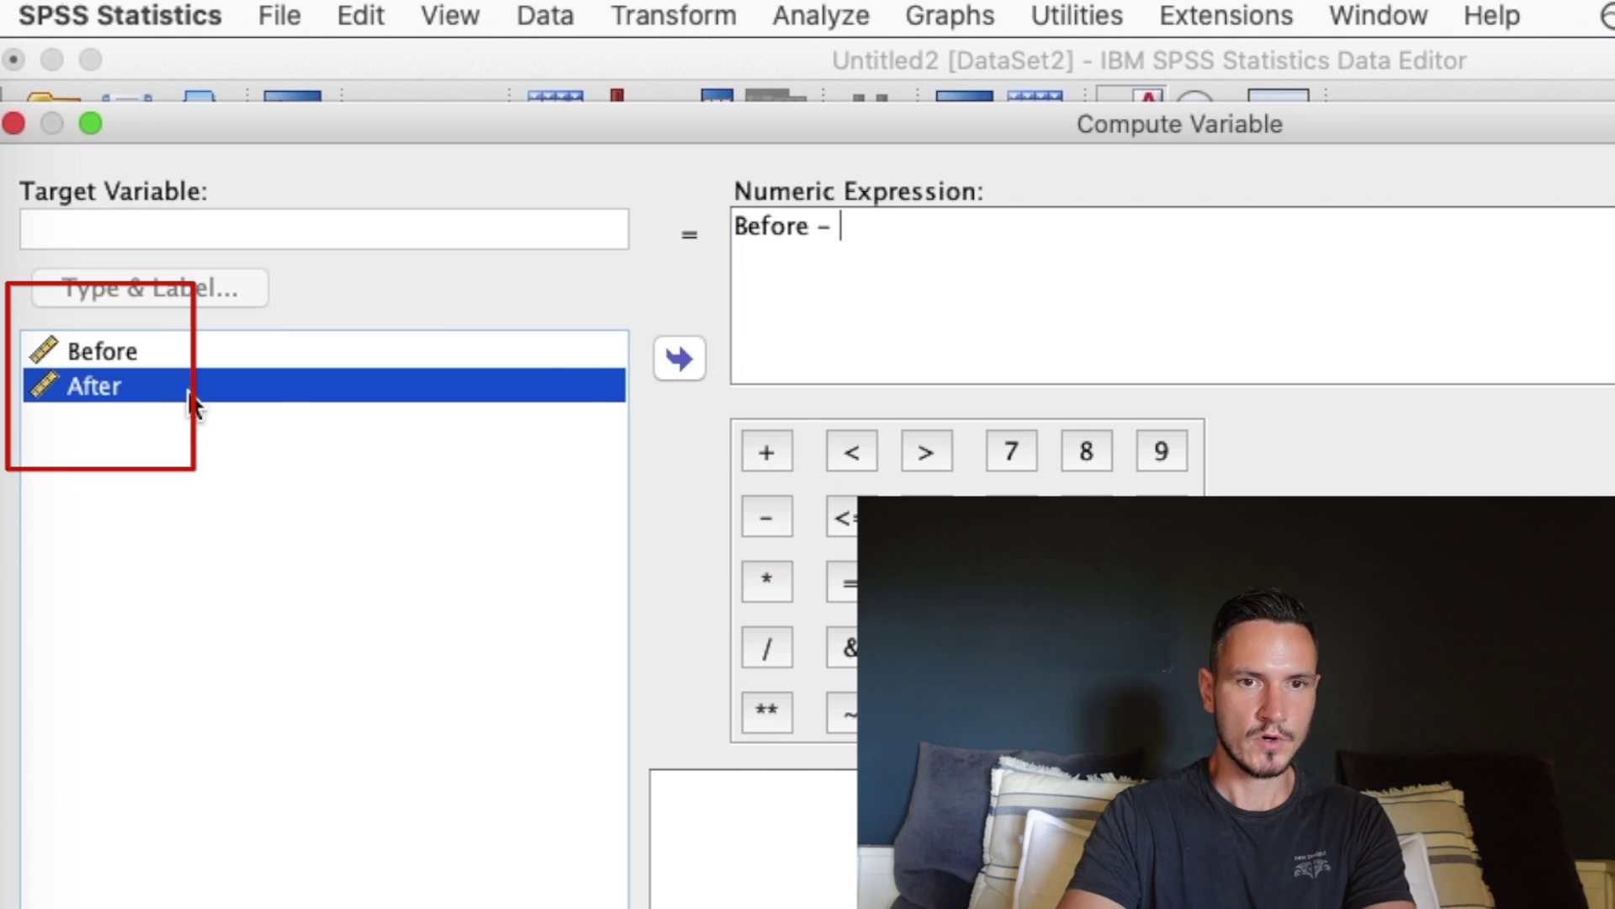
{"action": "left_click", "coordinate": [688, 357]}
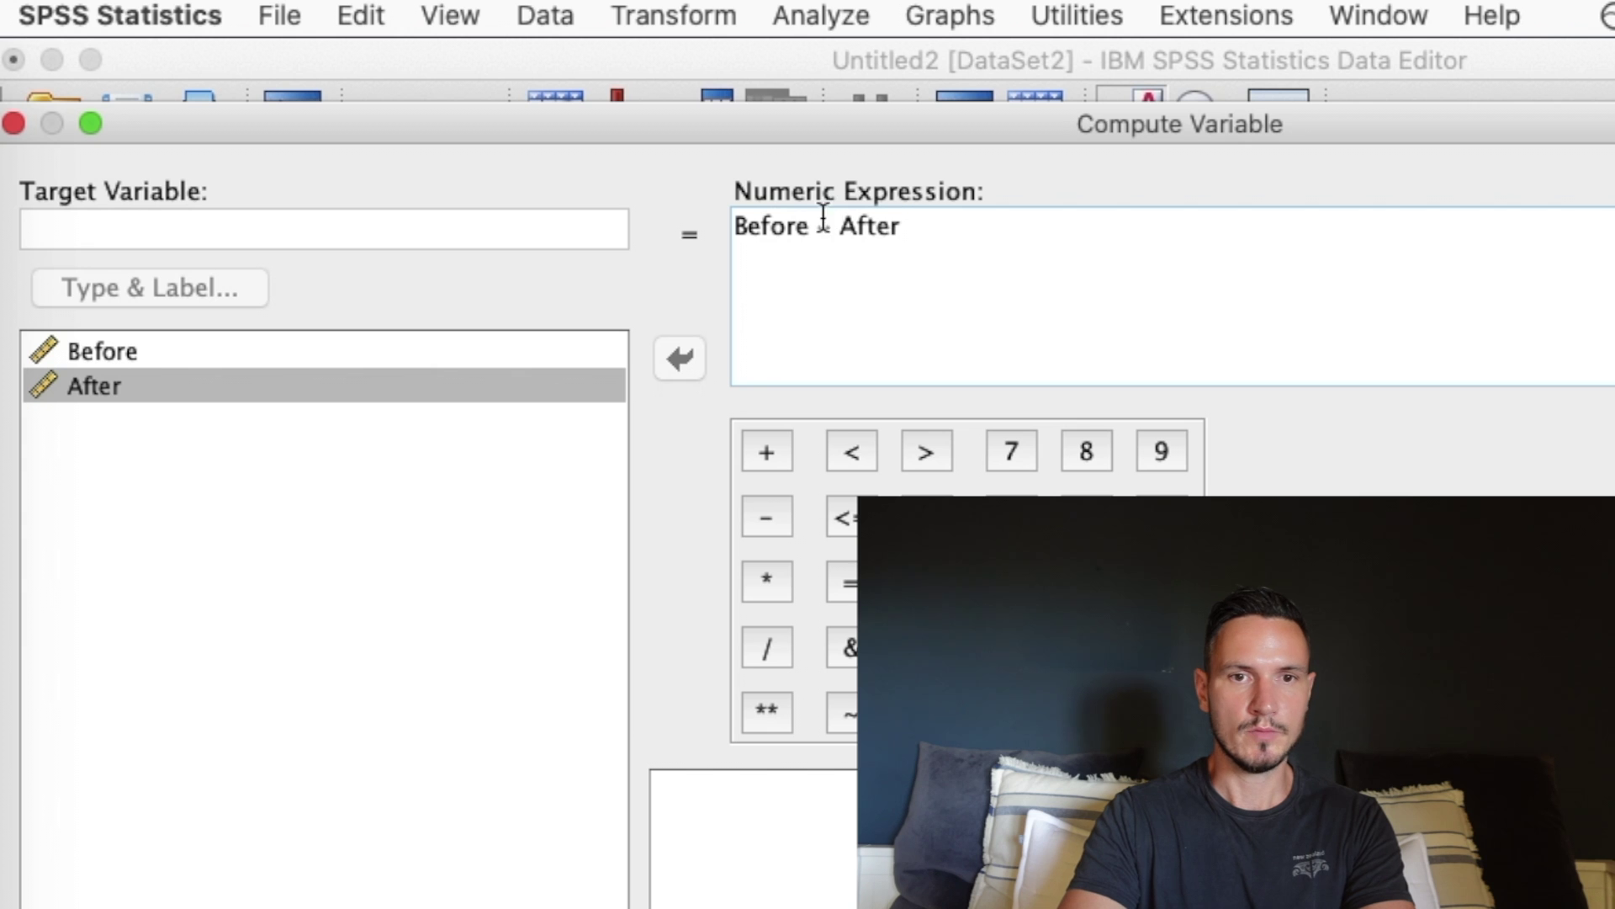
{"action": "left_click", "coordinate": [394, 212]}
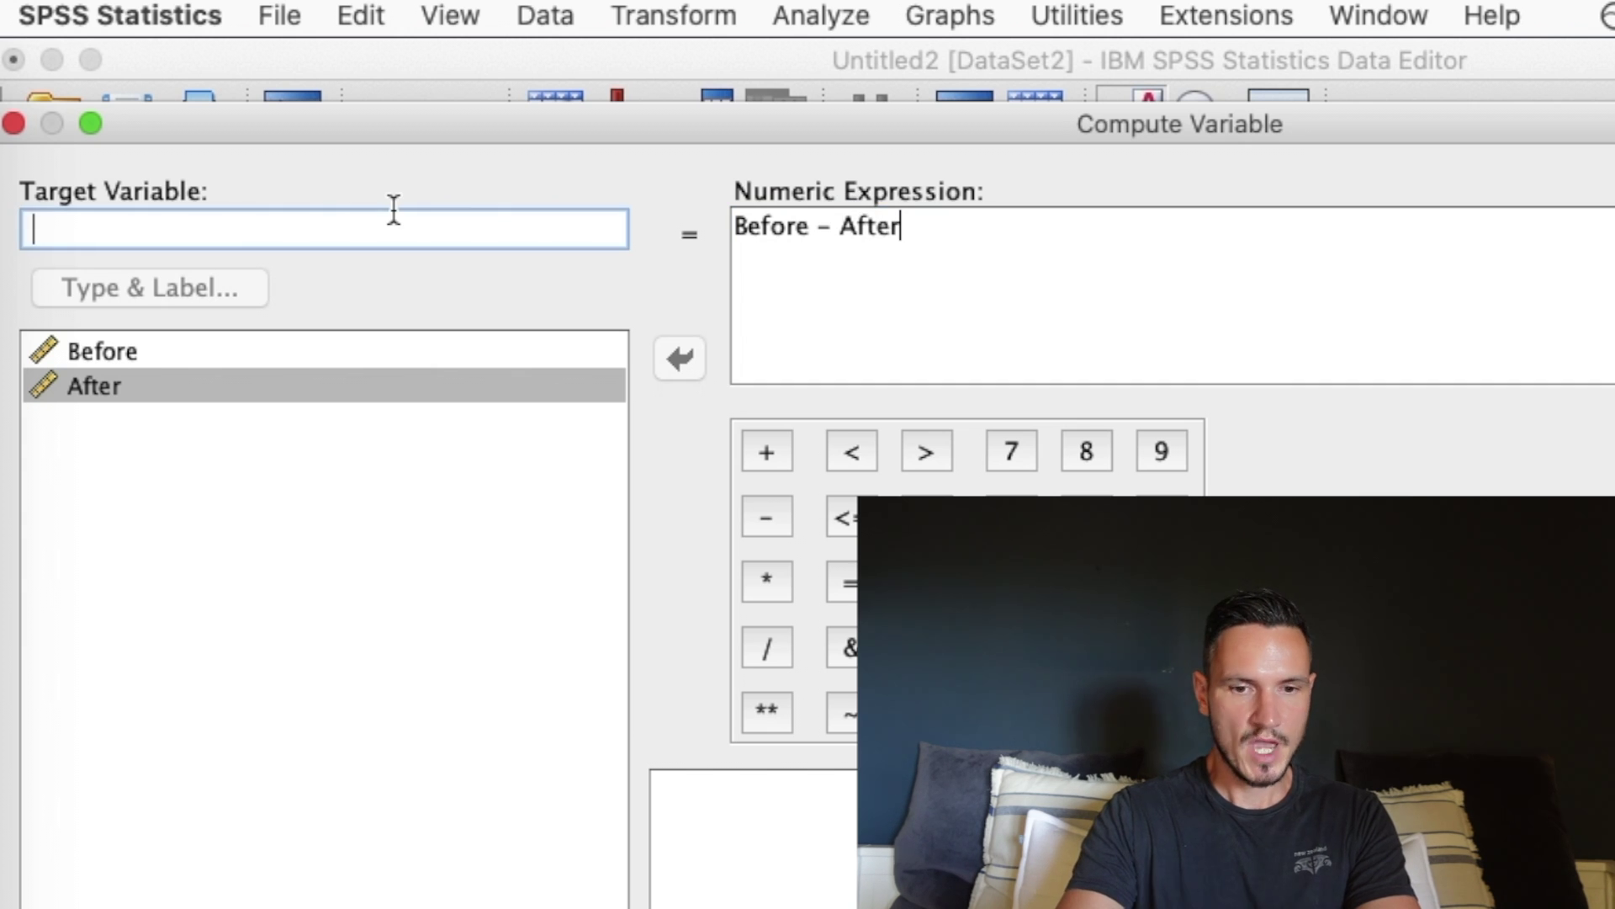
{"action": "type", "text": "Difference"}
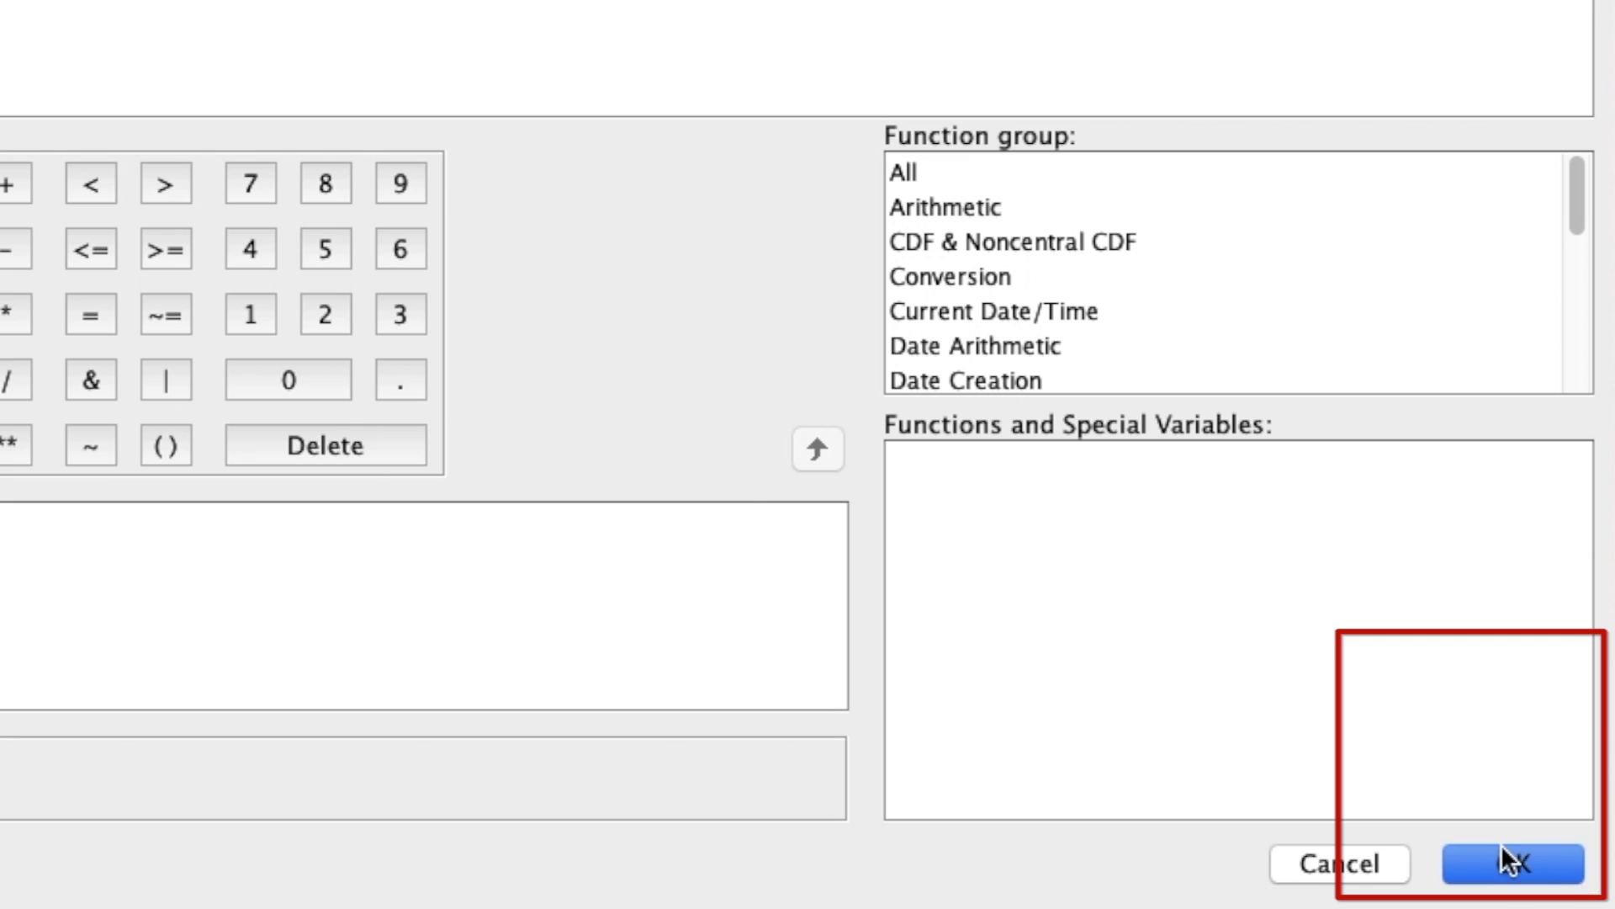
{"action": "left_click", "coordinate": [1512, 862]}
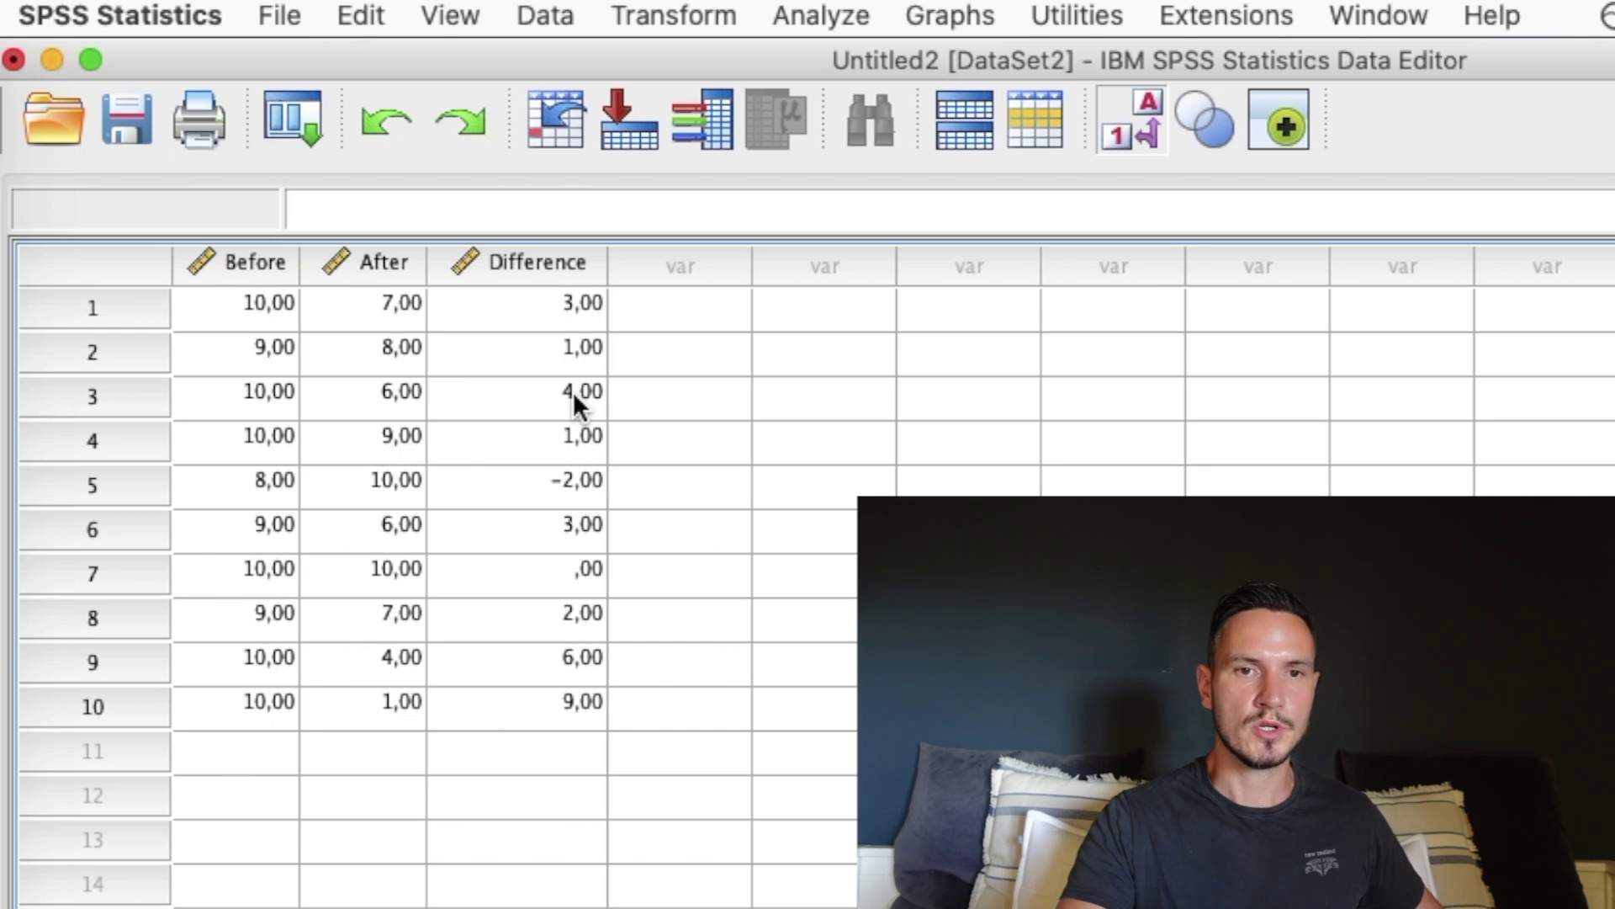
- Open Explore and move Difference into the Dependent List
{"action": "left_click", "coordinate": [760, 13]}
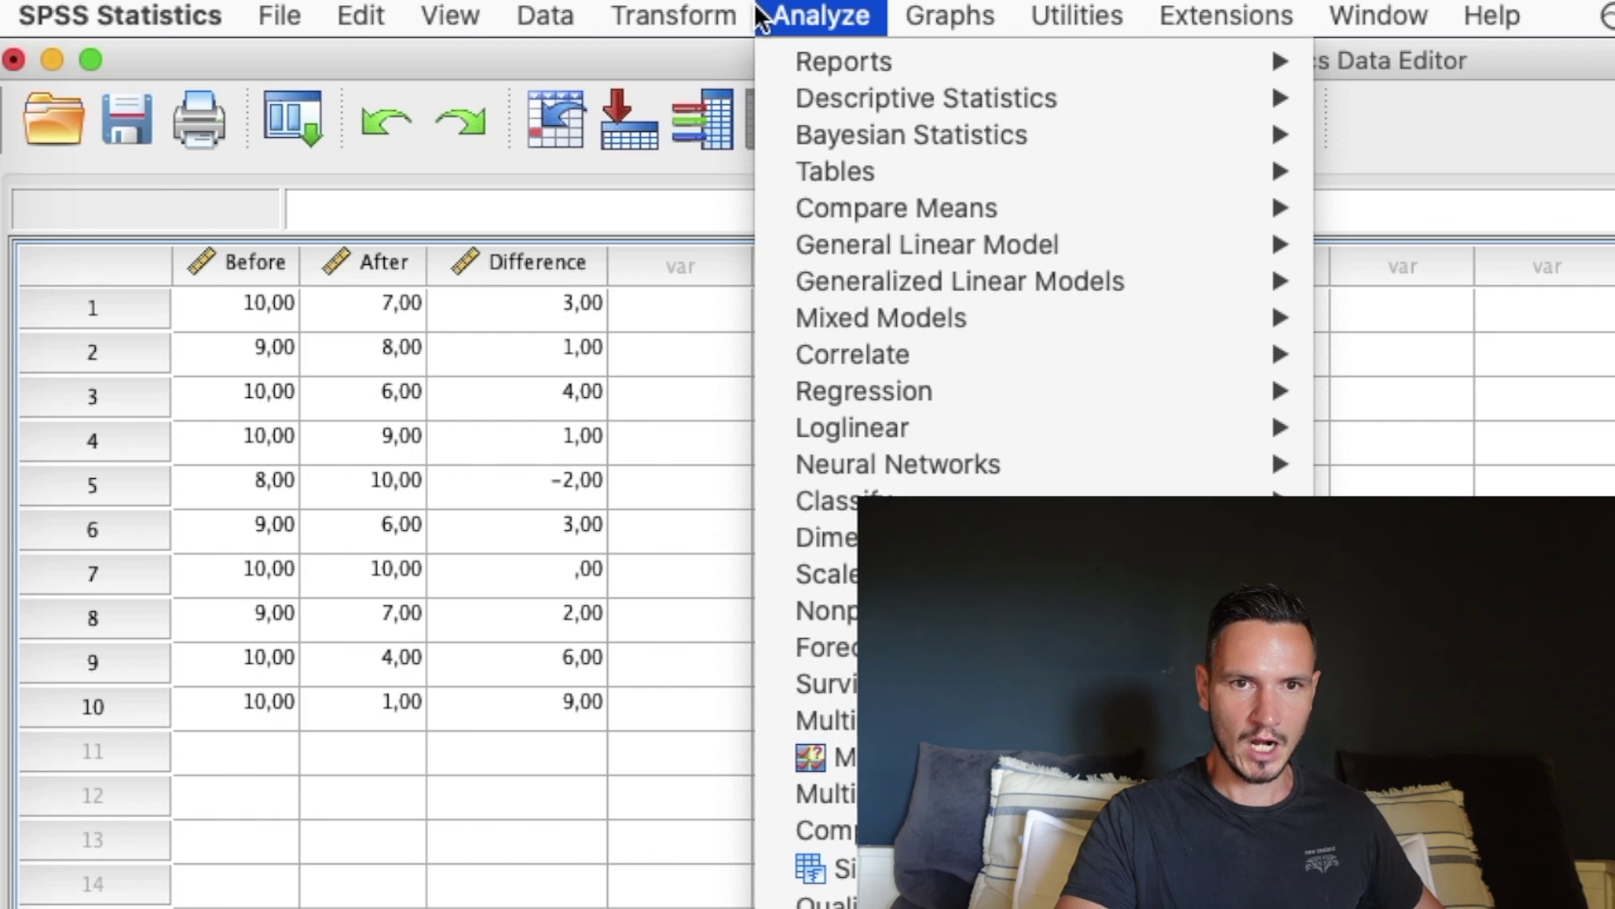
{"action": "mouse_move", "coordinate": [855, 104]}
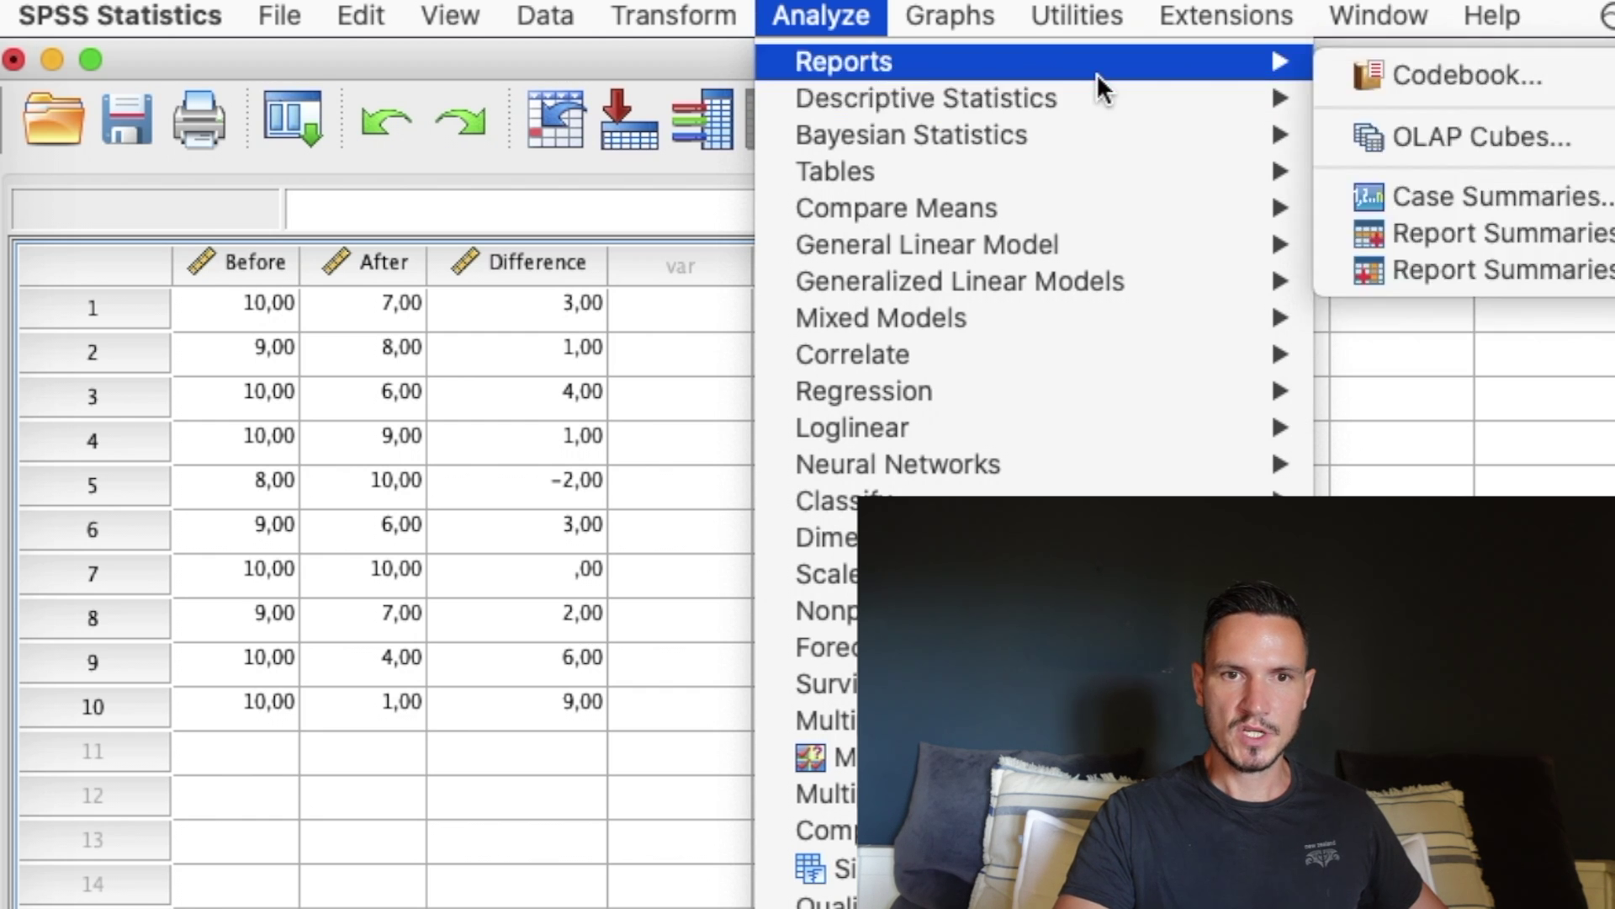
{"action": "left_click", "coordinate": [1409, 173]}
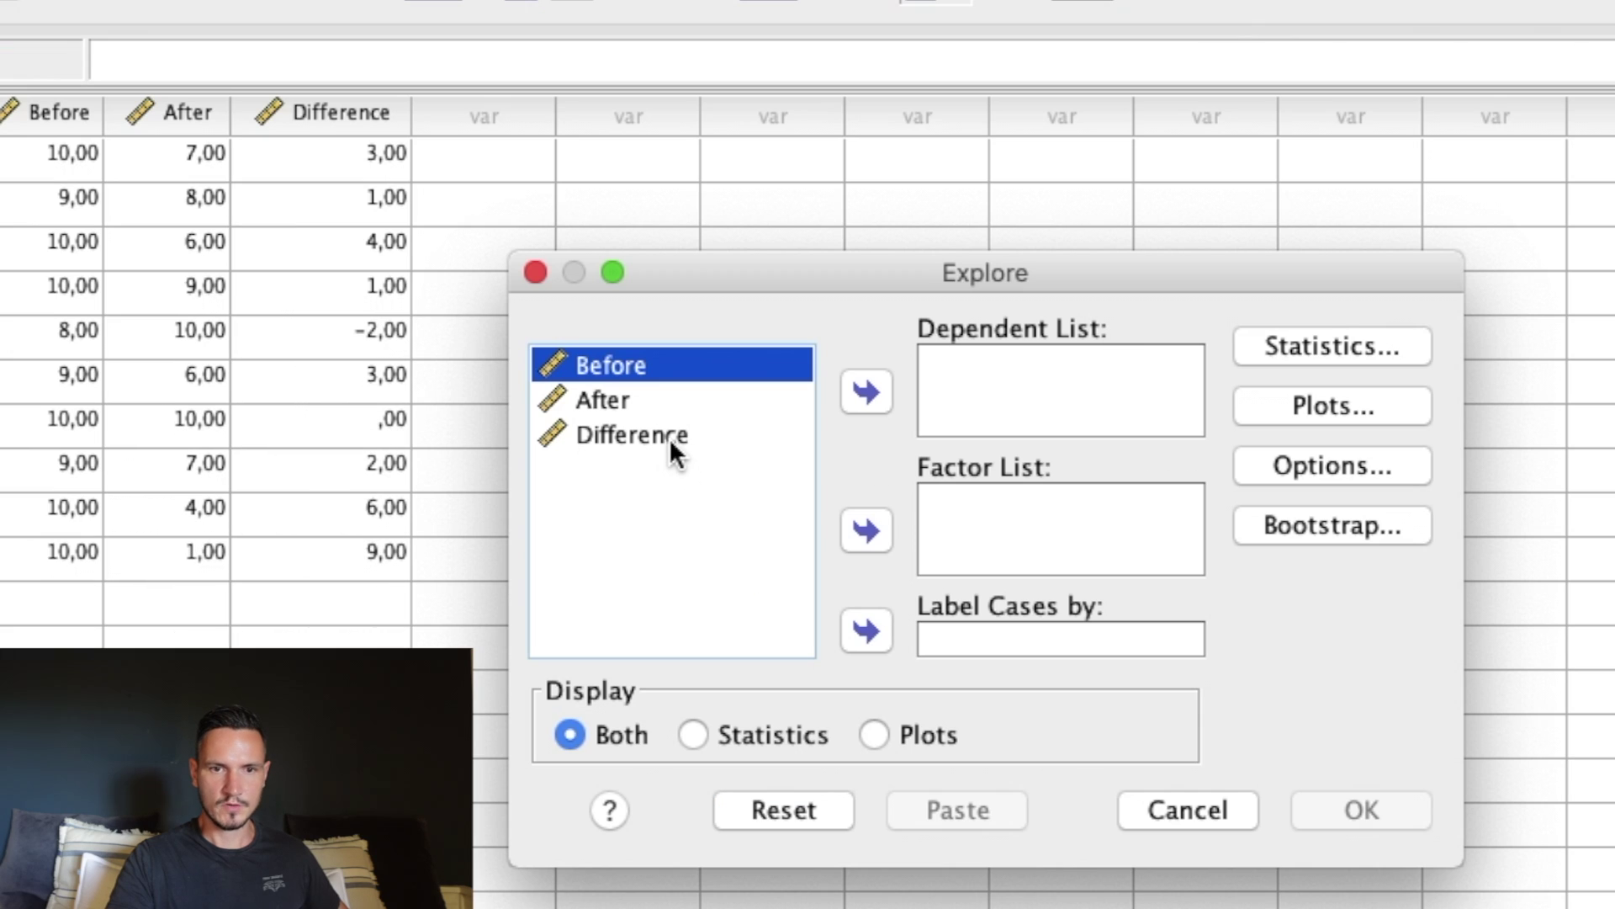
{"action": "left_click", "coordinate": [671, 446]}
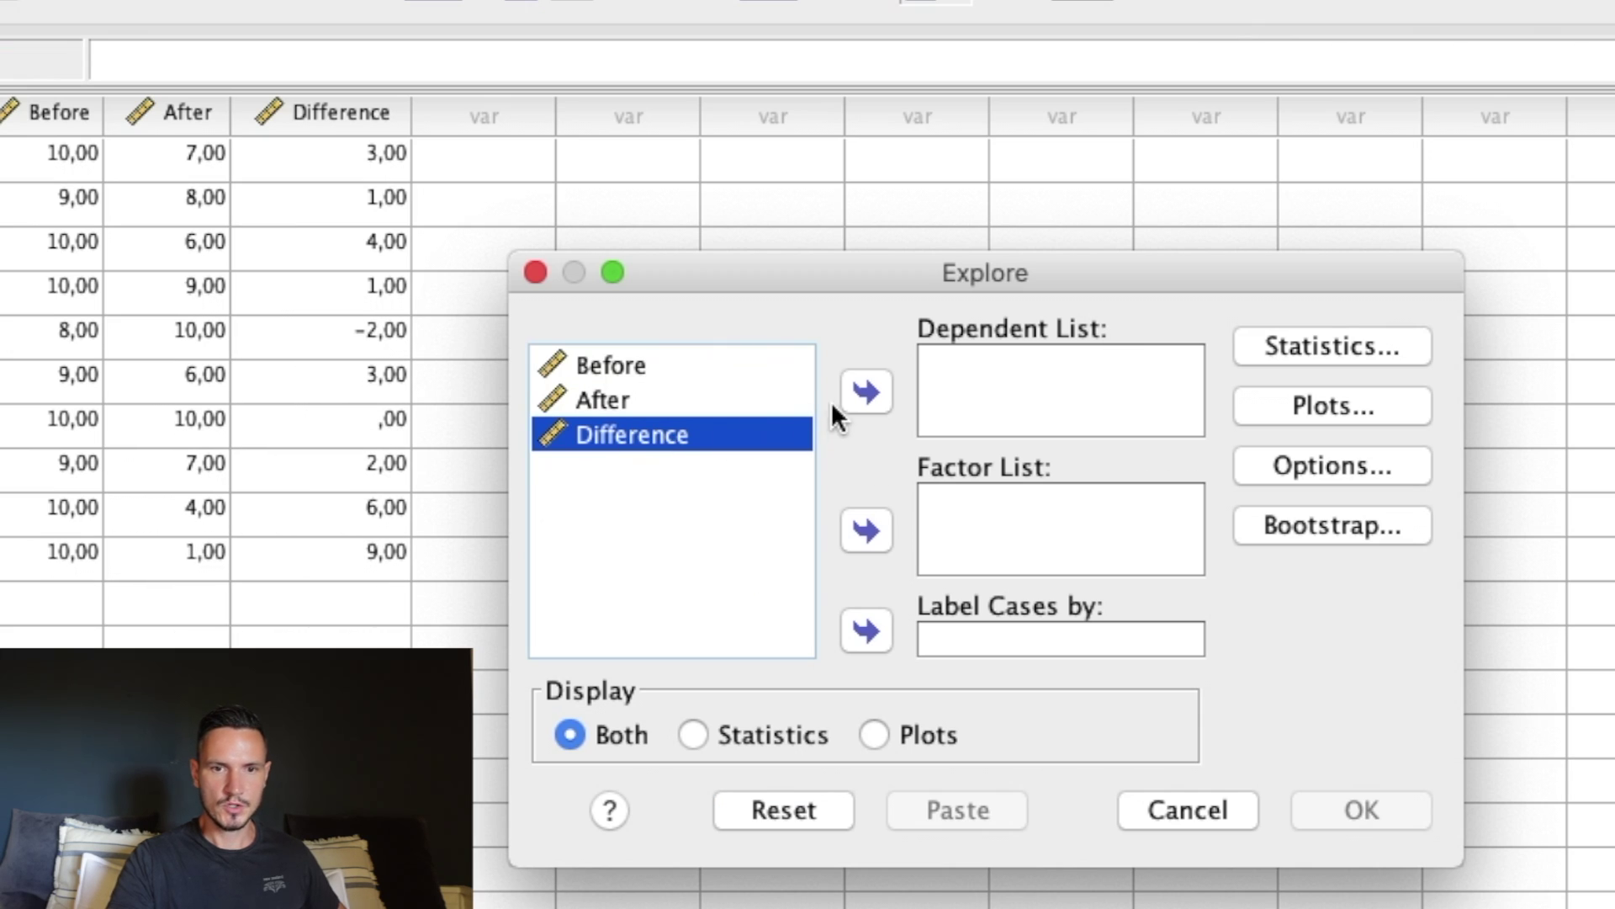
{"action": "left_click", "coordinate": [874, 394]}
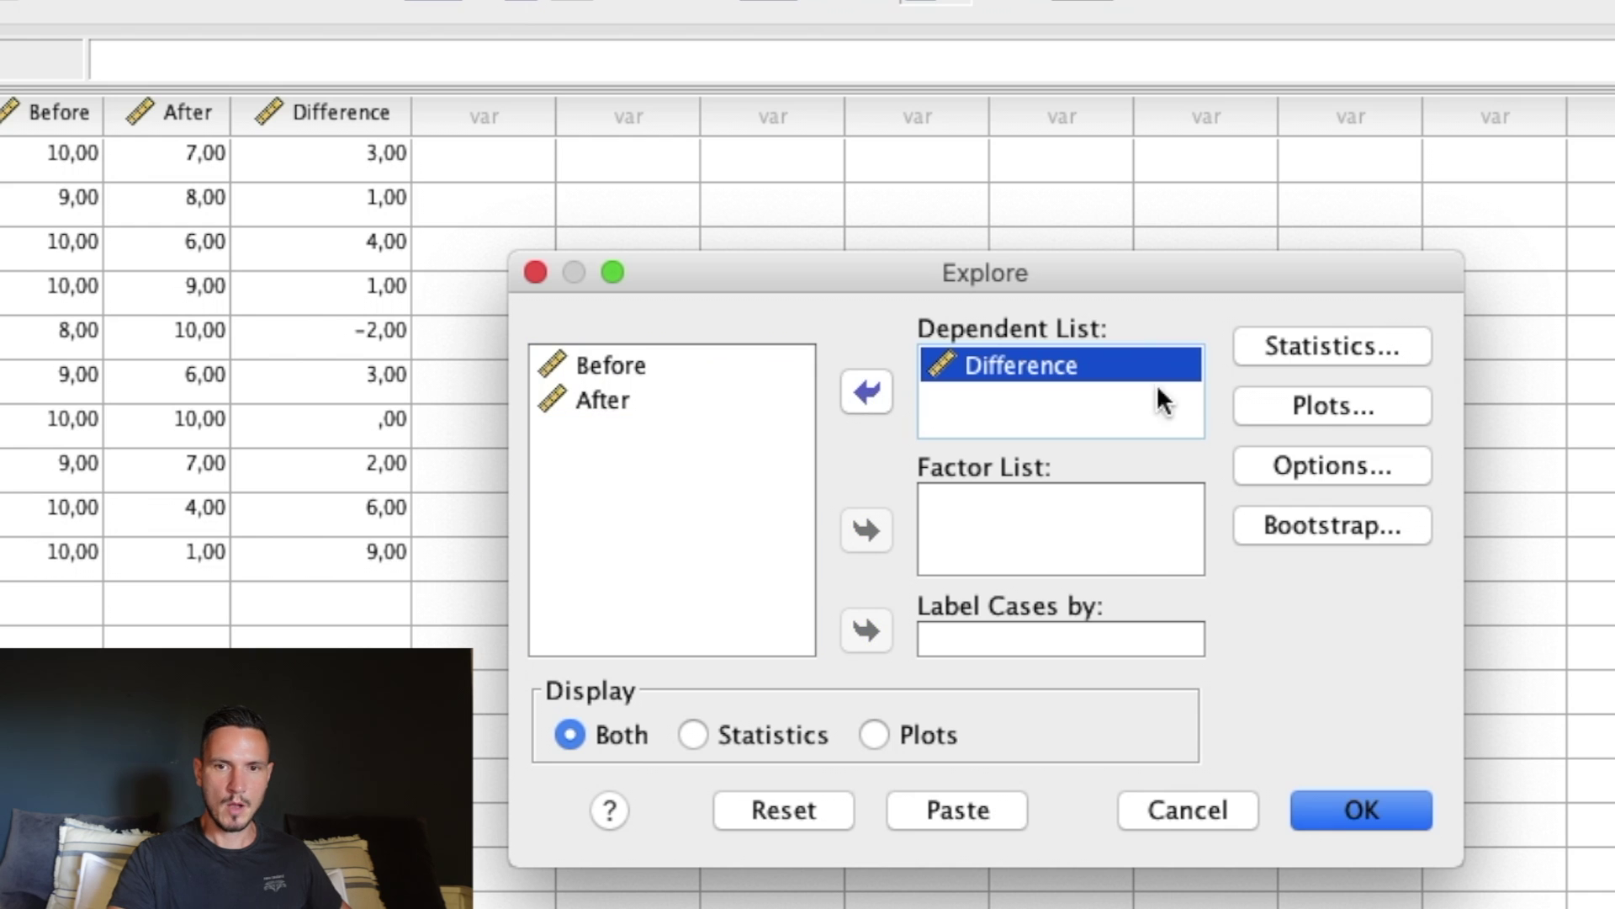
- Turn off stem-and-leaf, turn on the histogram and normality plots with tests, then run Explore
{"action": "left_click", "coordinate": [1309, 417]}
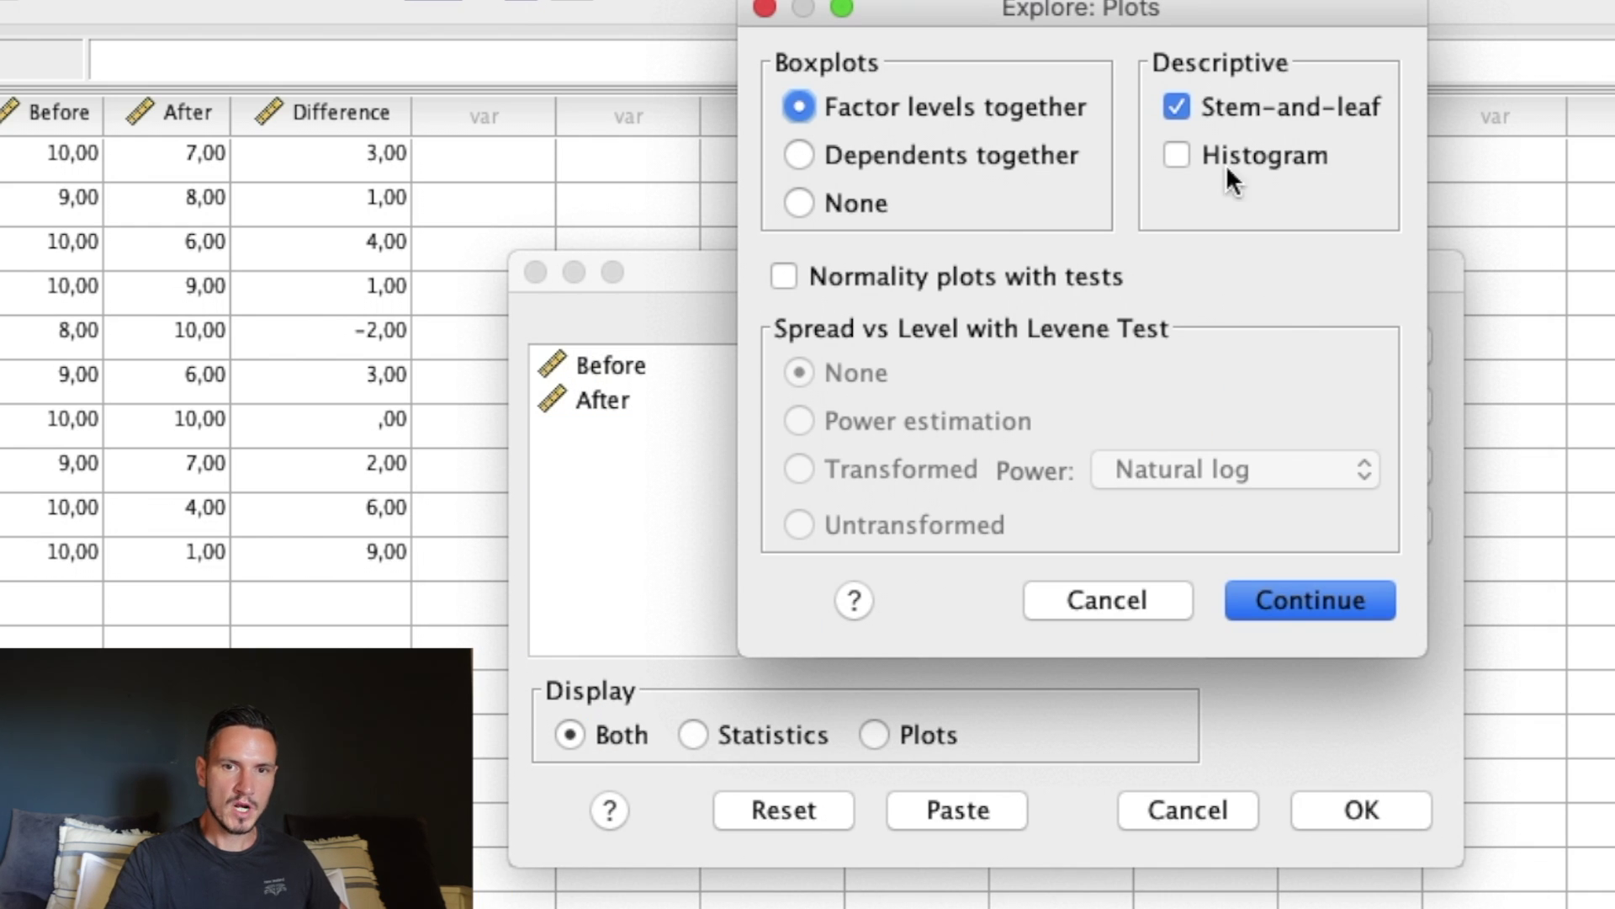
{"action": "left_click", "coordinate": [1180, 102]}
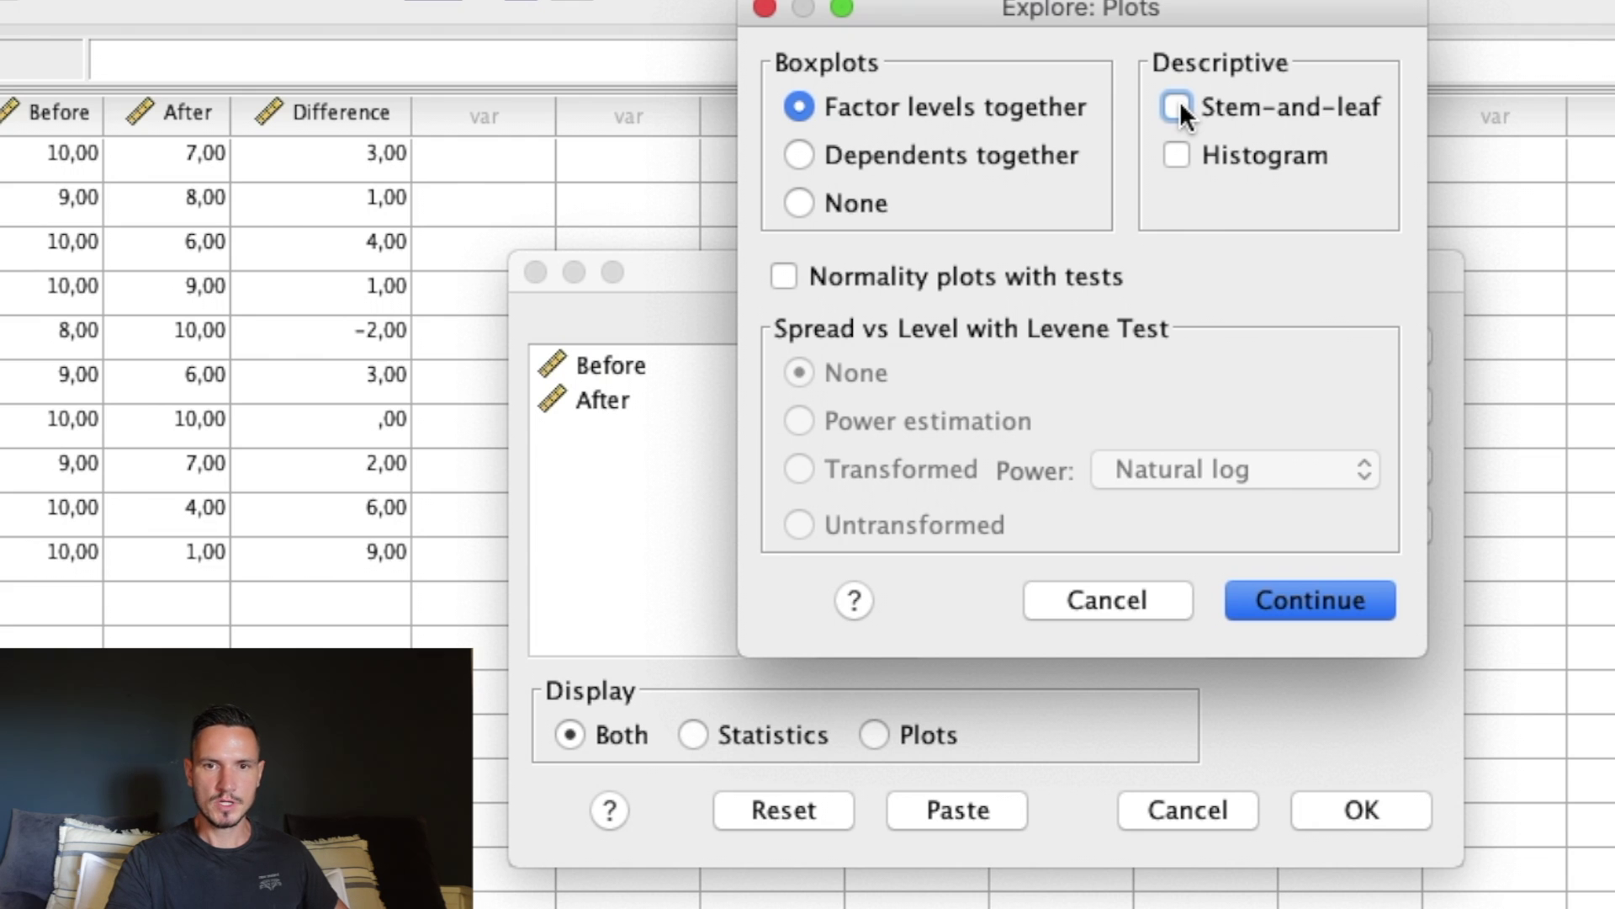
{"action": "left_click", "coordinate": [1176, 161]}
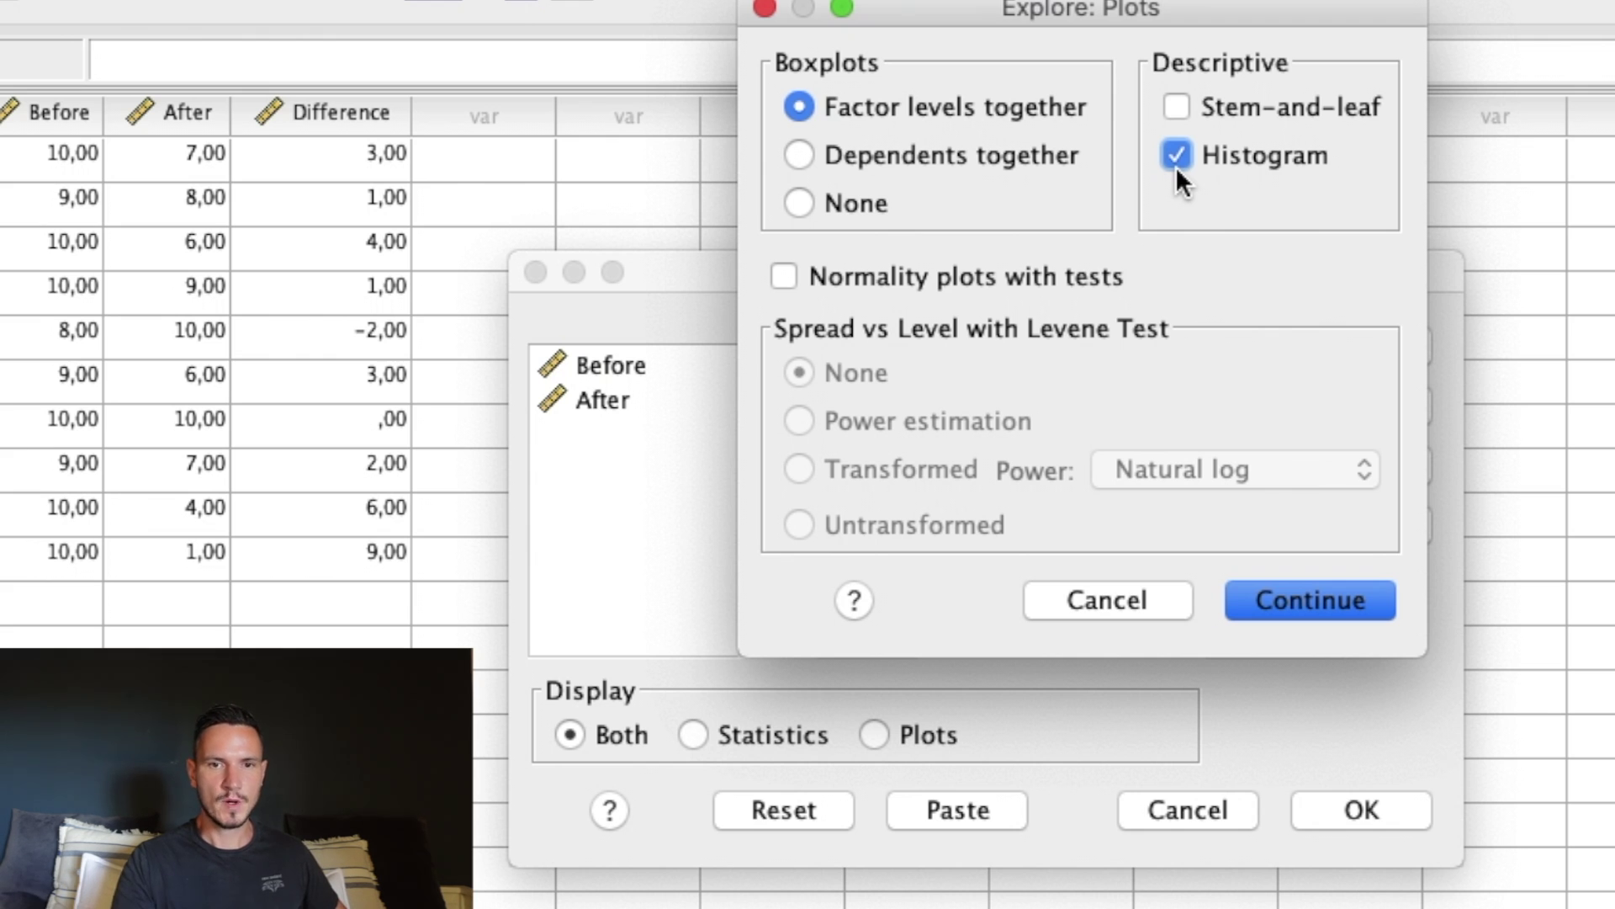
{"action": "left_click", "coordinate": [786, 278]}
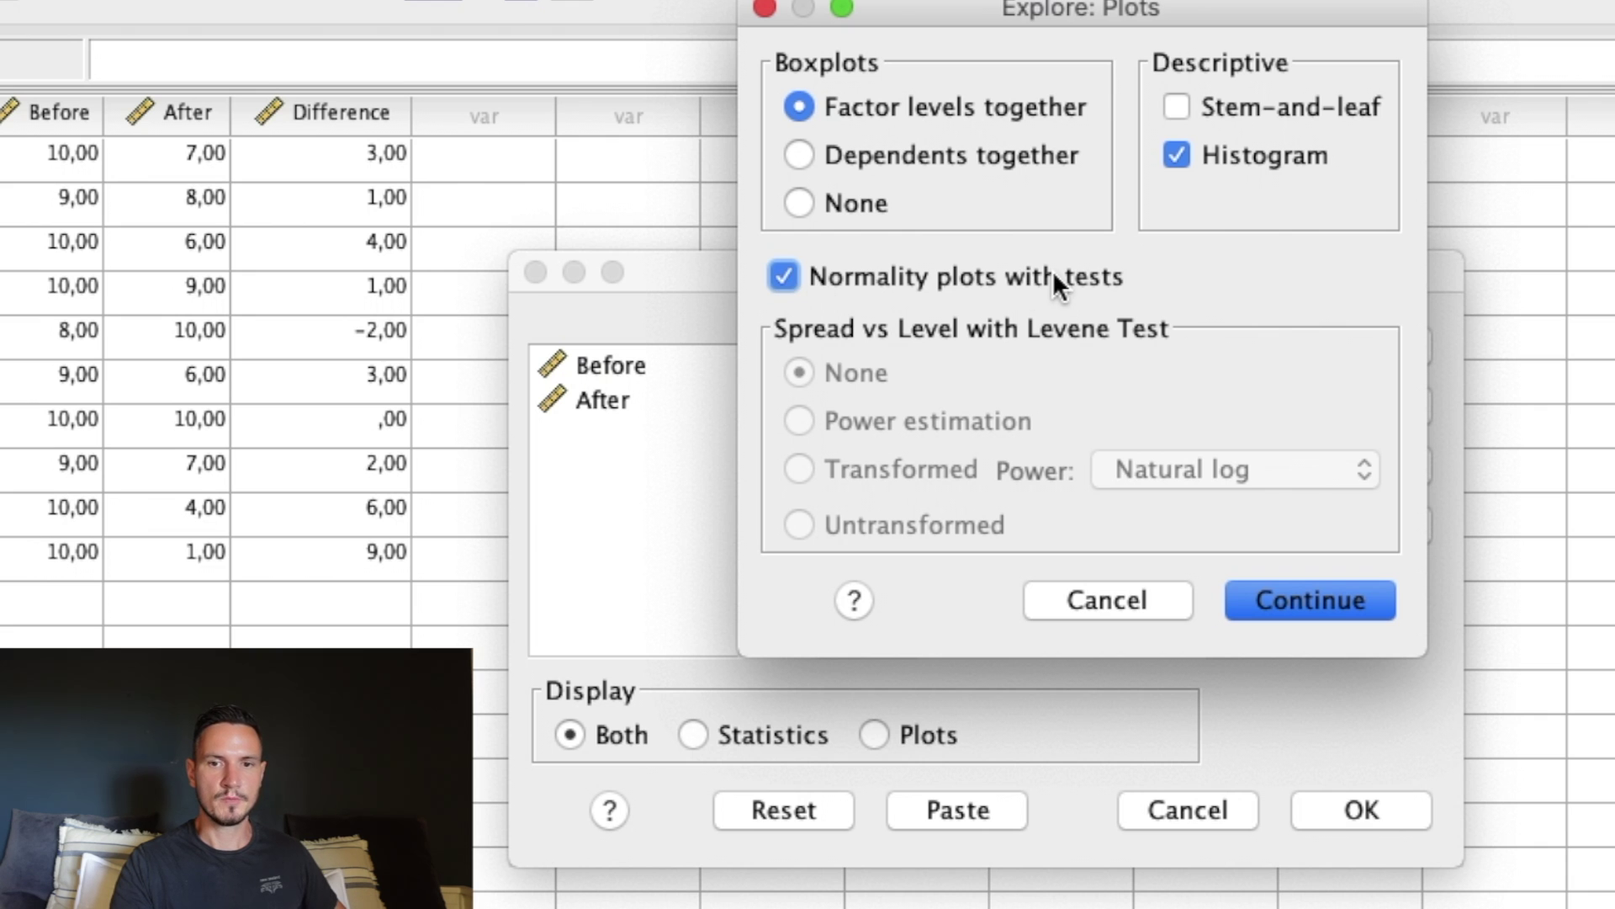
{"action": "left_click", "coordinate": [1304, 591]}
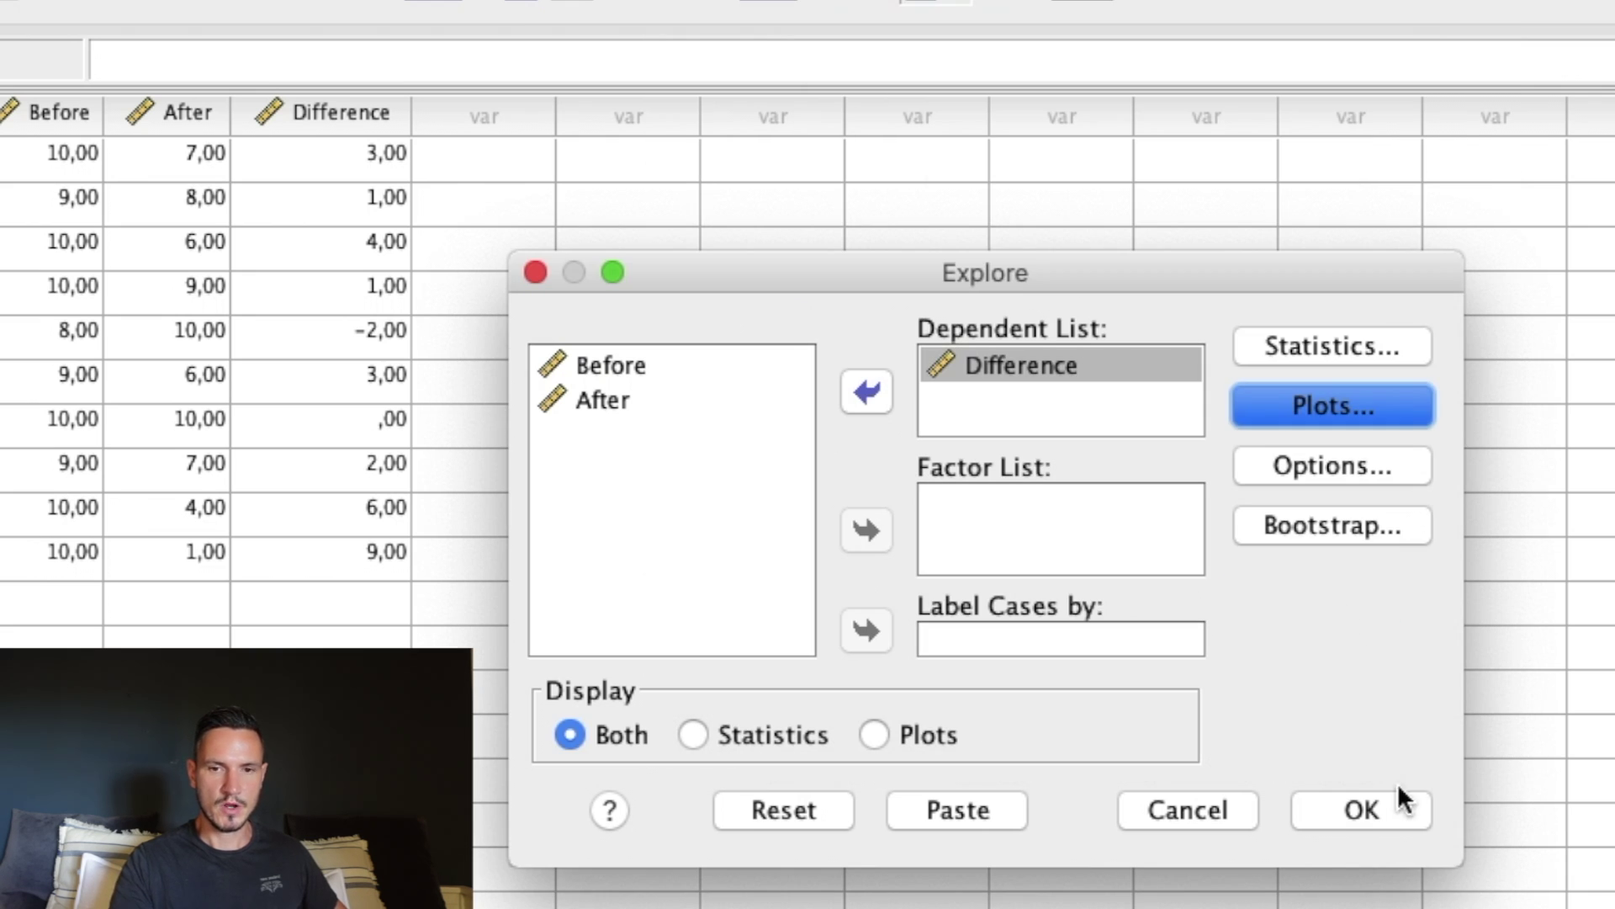
{"action": "left_click", "coordinate": [1386, 801]}
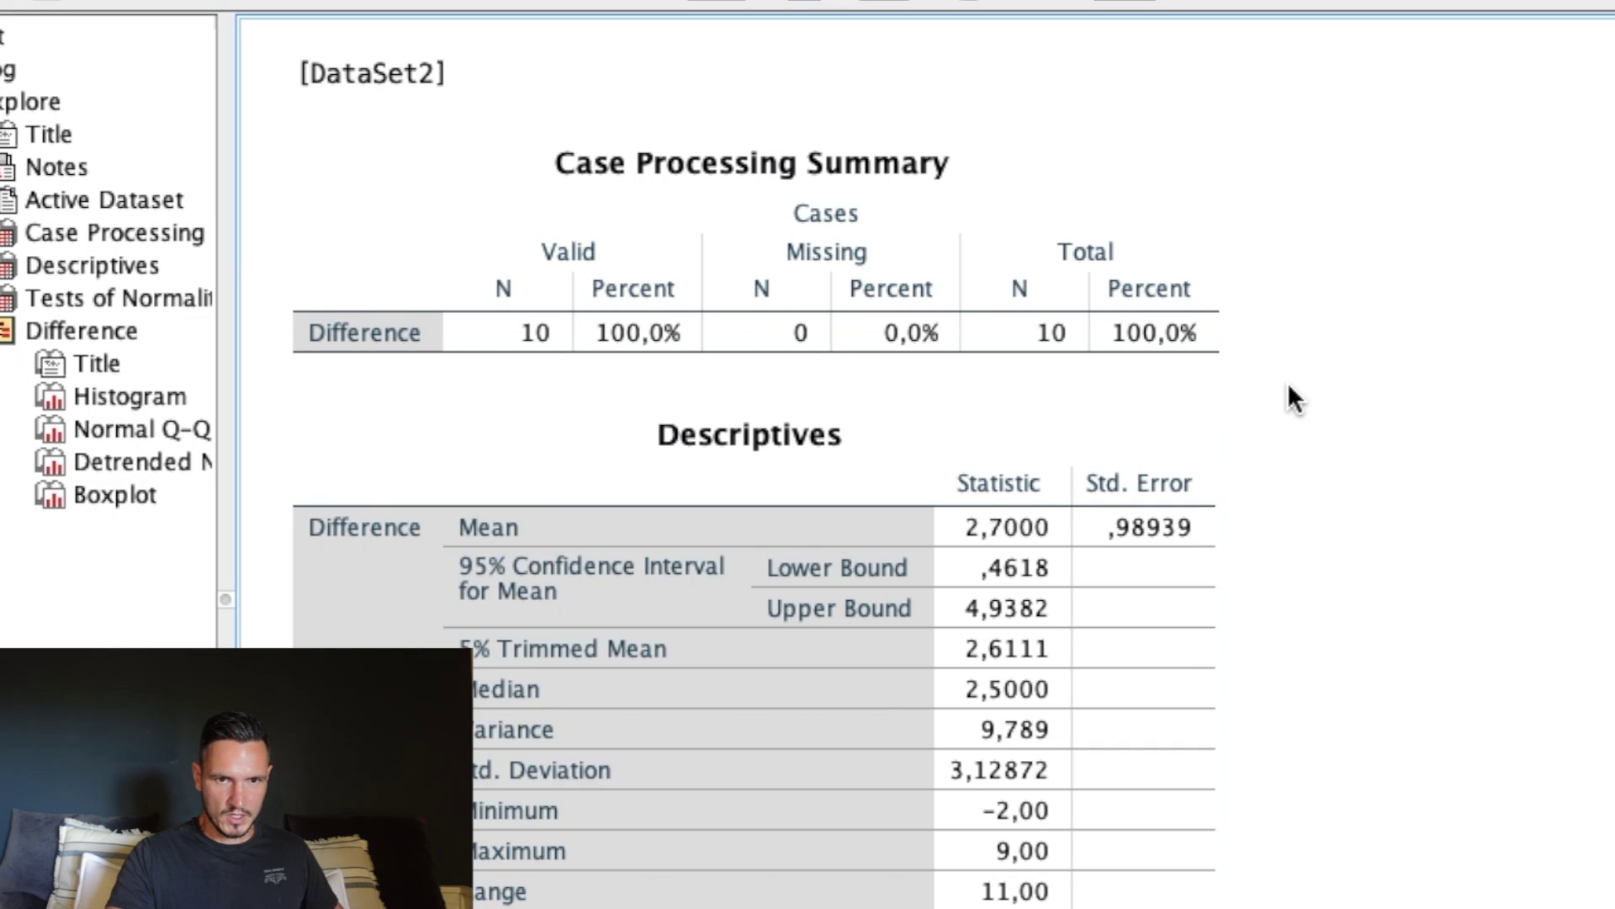
- Review the Explore output and select the Tests of Normality table (Shapiro-Wilk sig. ,825)
{"action": "scroll", "coordinate": [1300, 381], "scroll_direction": "down", "scroll_amount": 10}
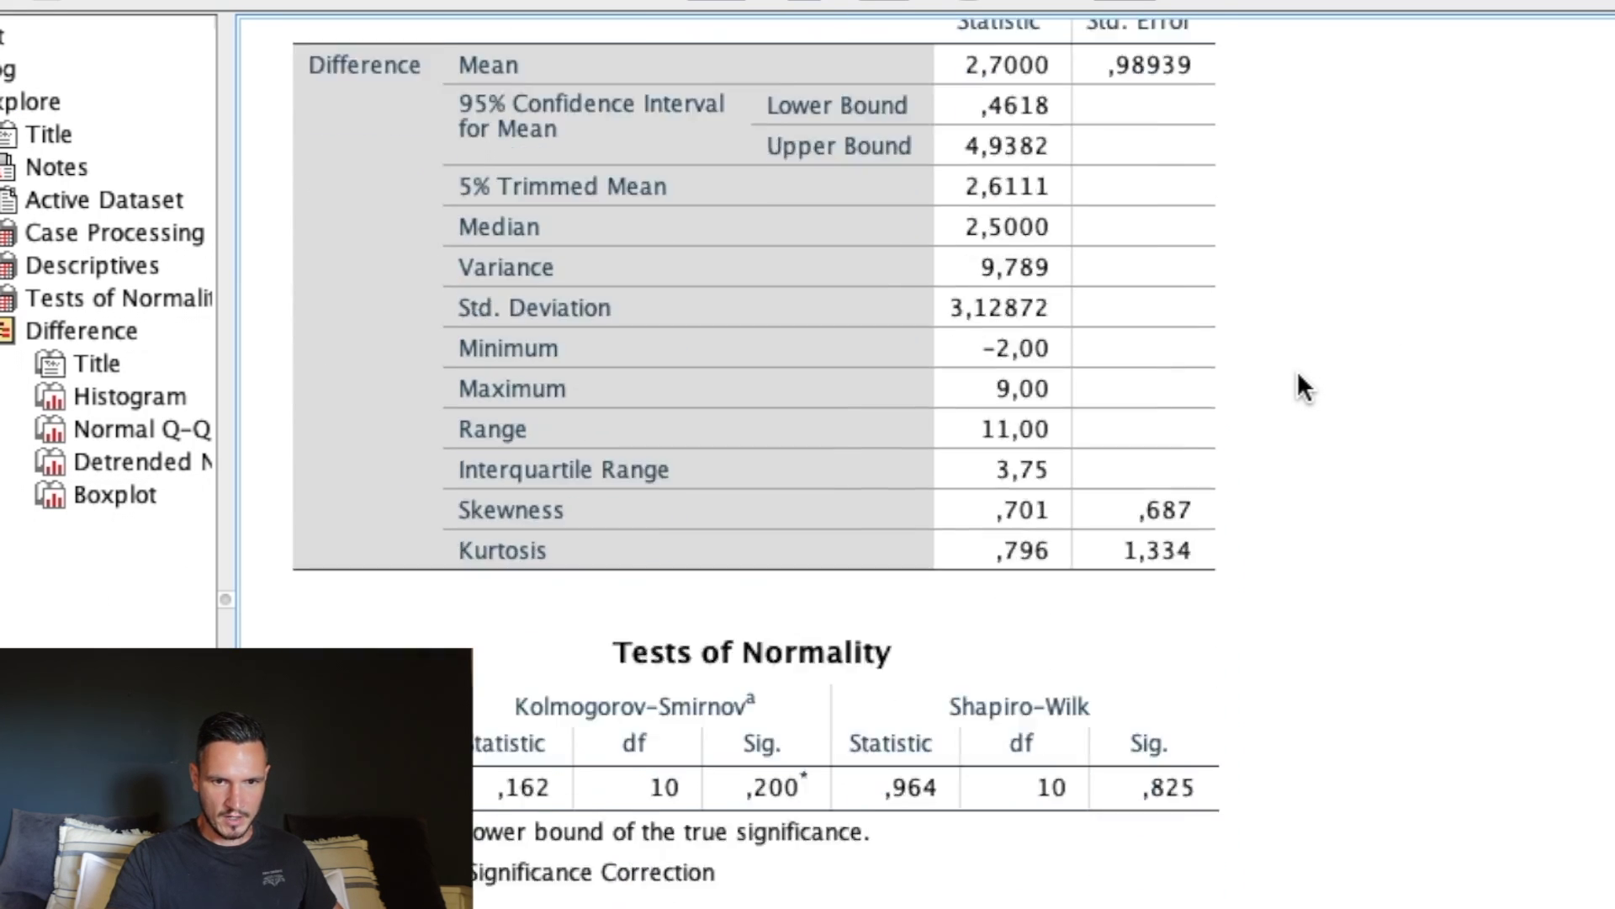
{"action": "scroll", "coordinate": [1300, 381], "scroll_direction": "down", "scroll_amount": 6}
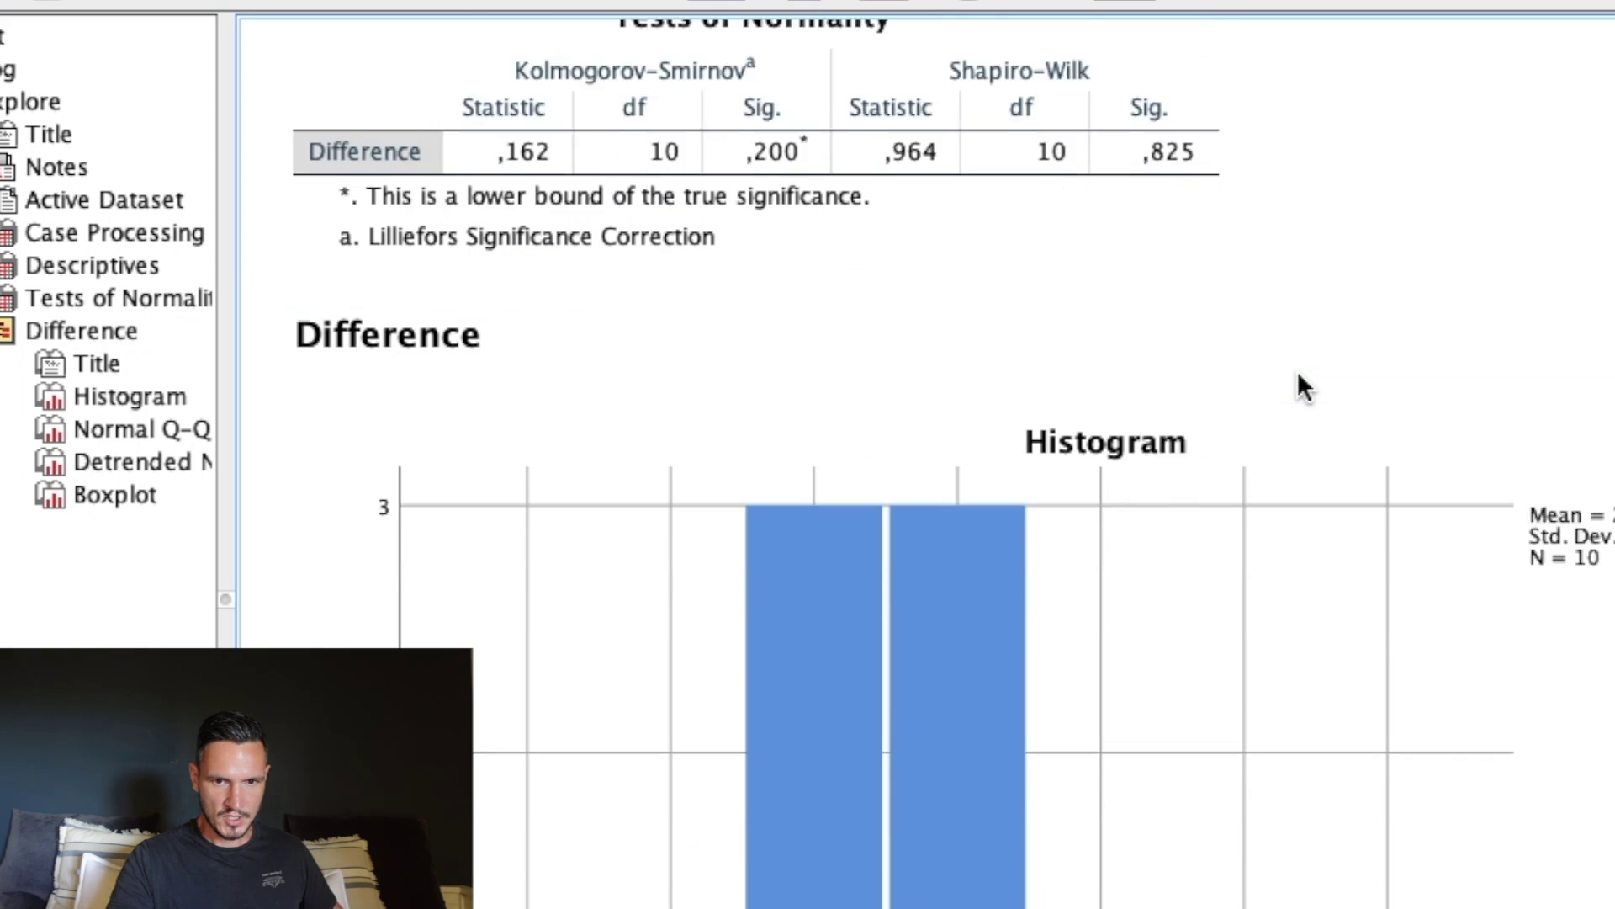
{"action": "scroll", "coordinate": [1288, 446], "scroll_direction": "down", "scroll_amount": 3}
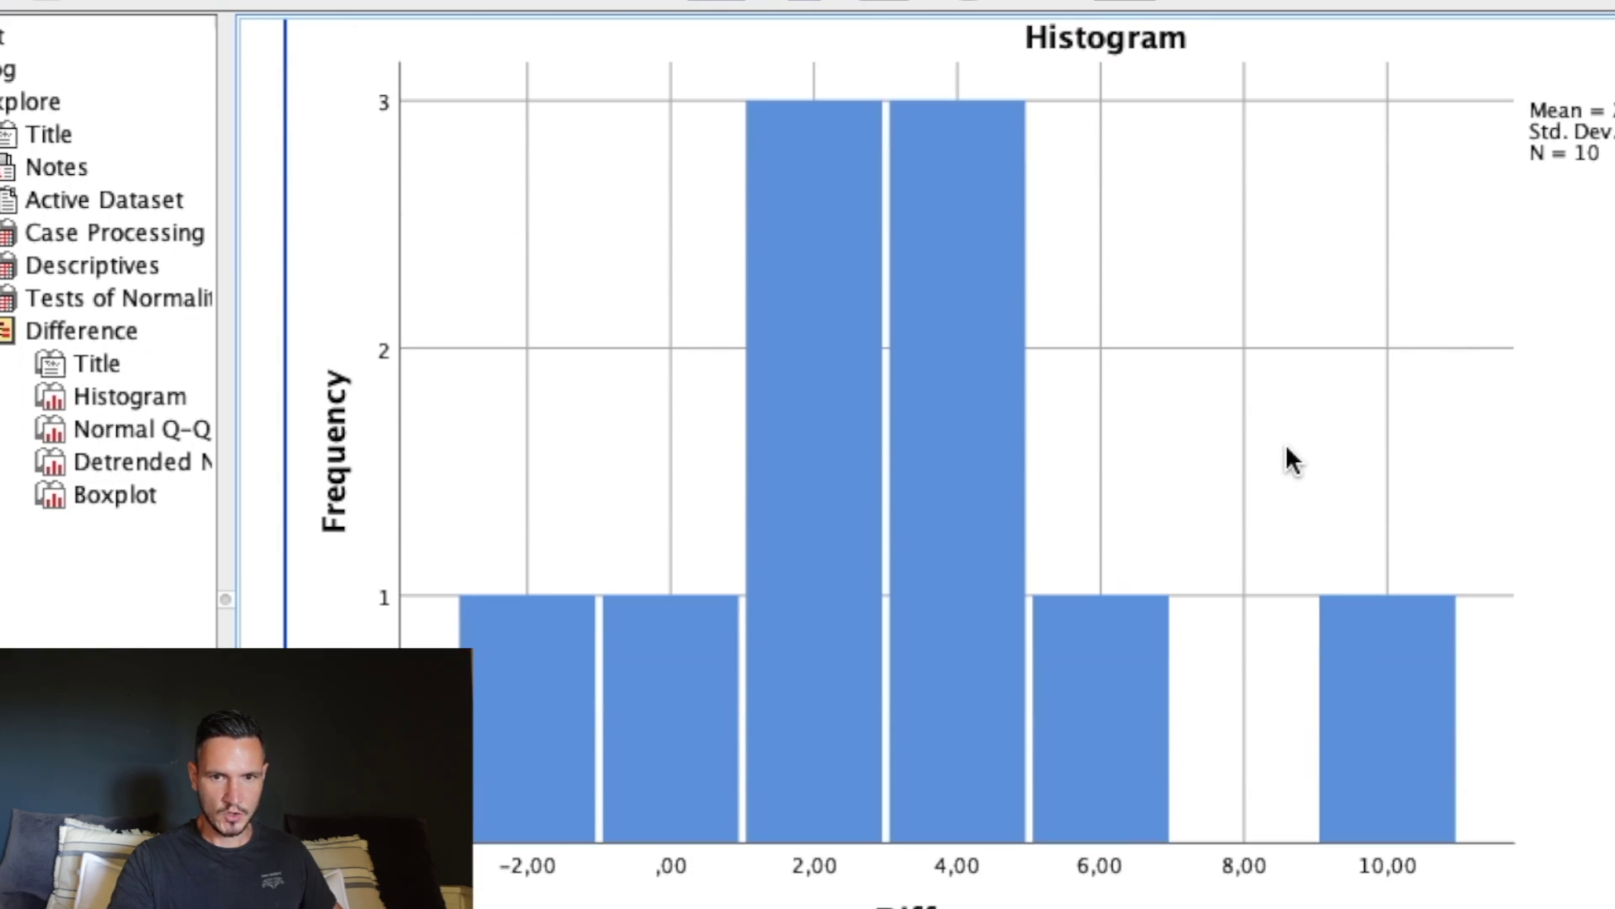
{"action": "scroll", "coordinate": [1286, 442], "scroll_direction": "up", "scroll_amount": 2}
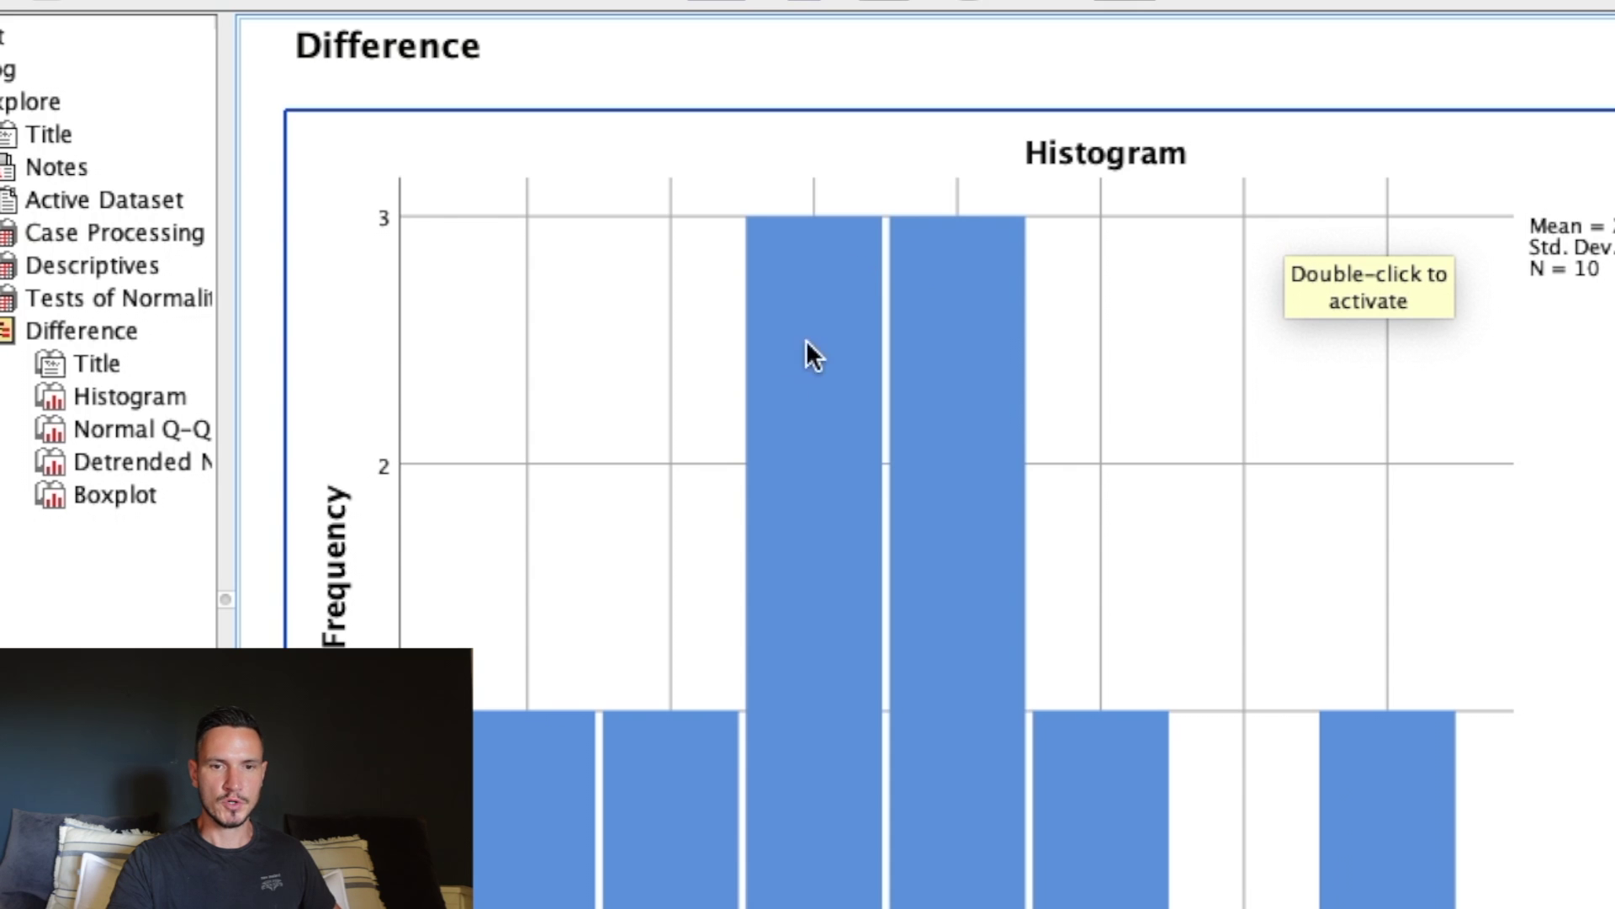
{"action": "scroll", "coordinate": [544, 724], "scroll_direction": "up", "scroll_amount": 5}
{"action": "scroll", "coordinate": [544, 725], "scroll_direction": "up", "scroll_amount": 10}
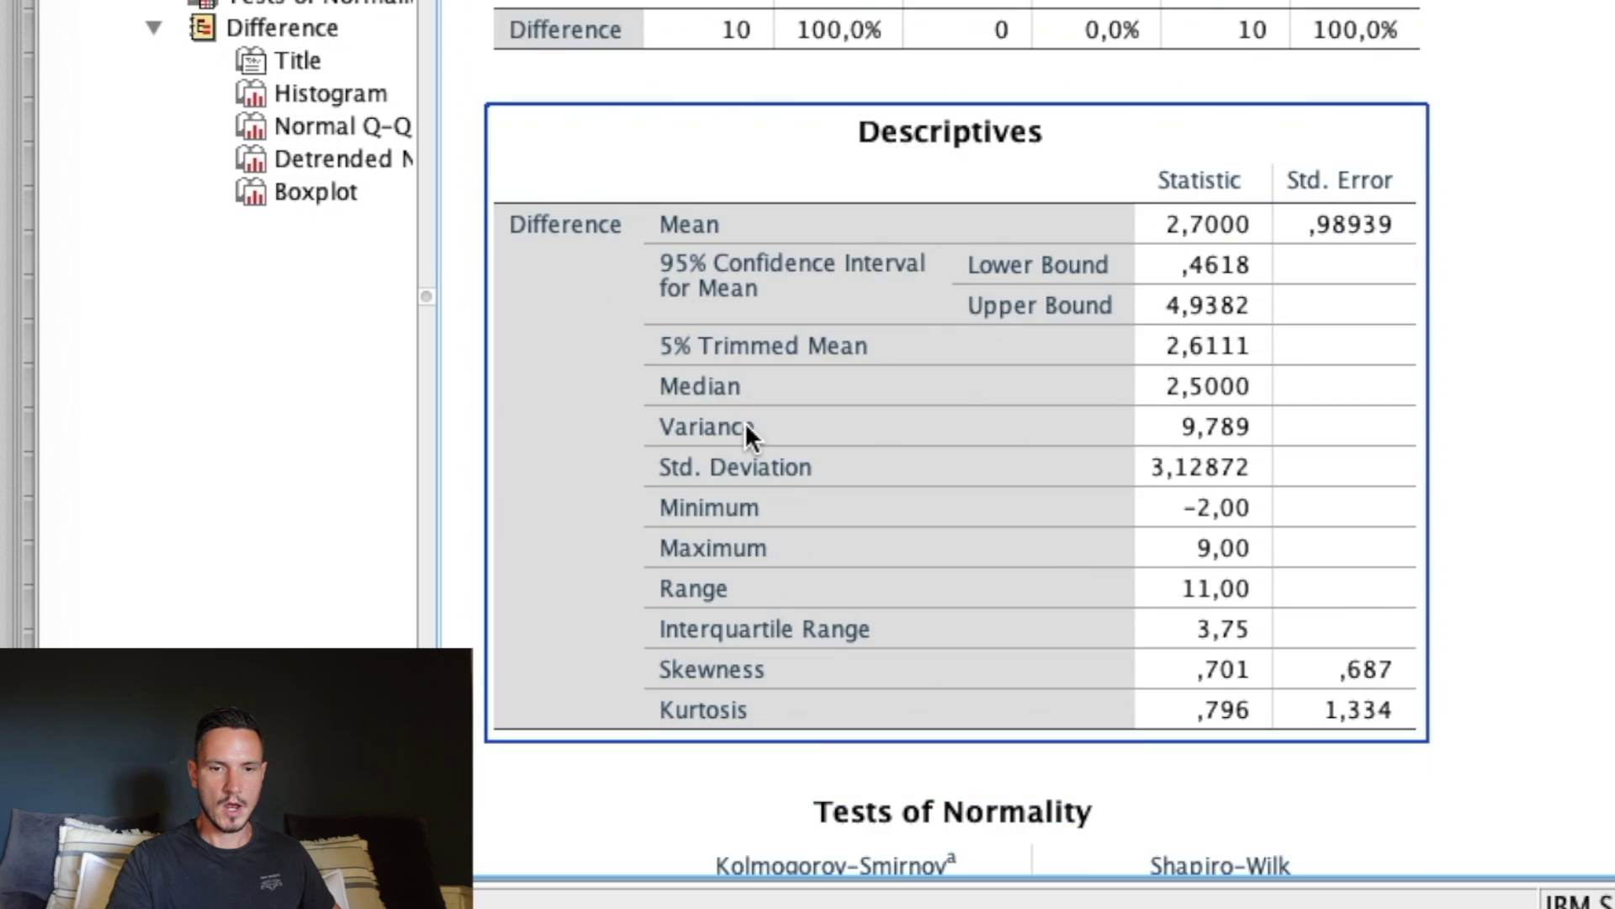
{"action": "scroll", "coordinate": [745, 422], "scroll_direction": "down", "scroll_amount": 3}
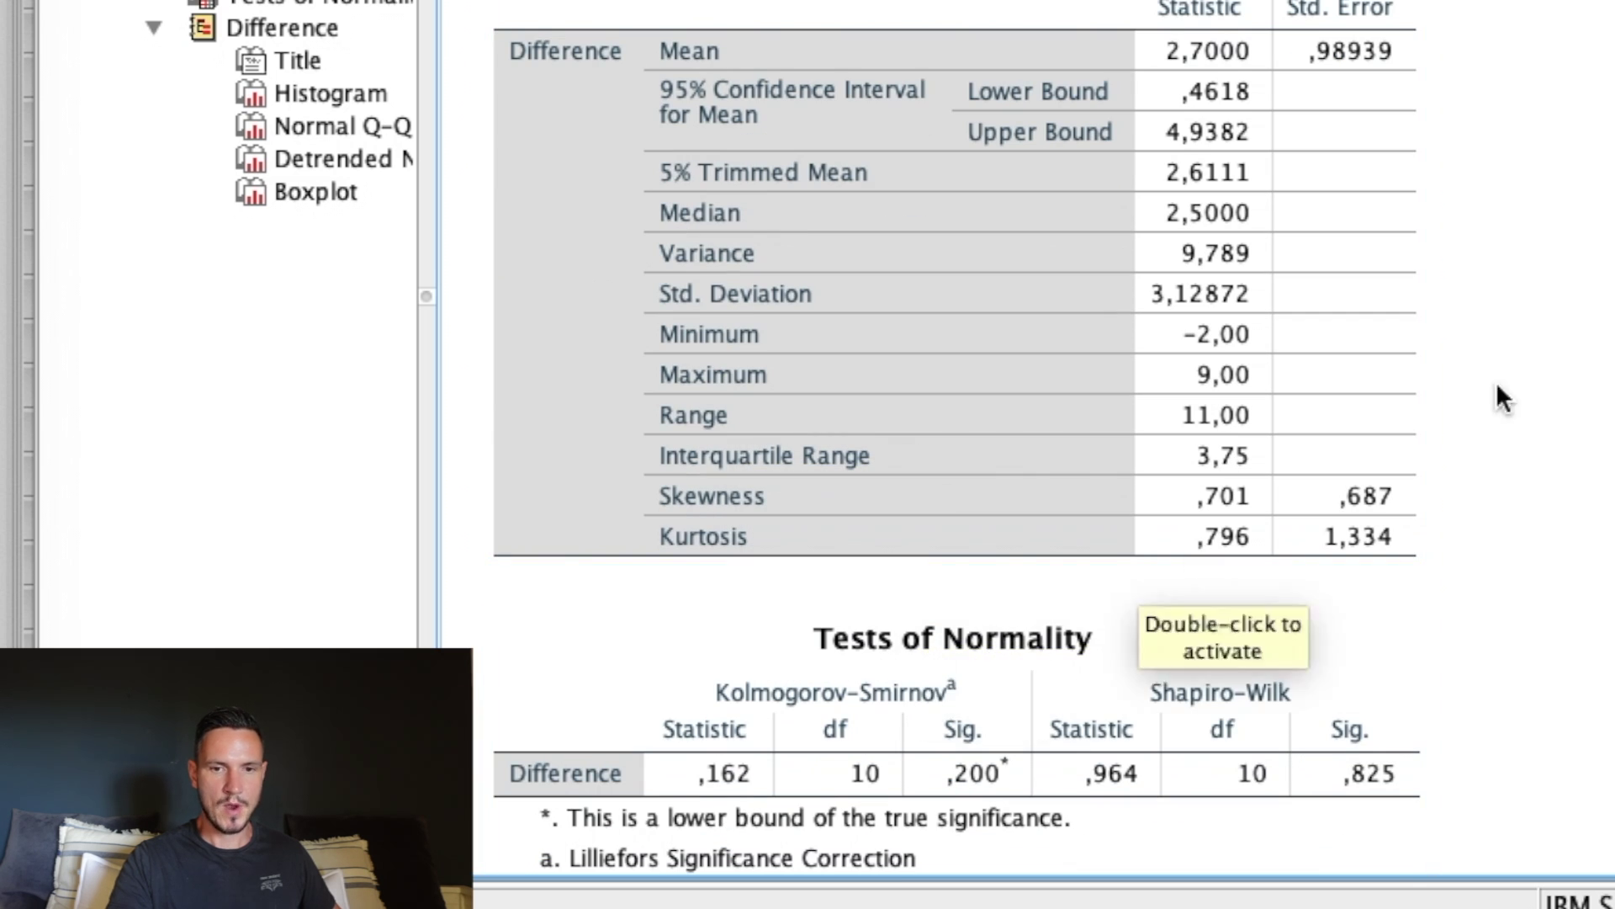
{"action": "scroll", "coordinate": [1498, 386], "scroll_direction": "down", "scroll_amount": 3}
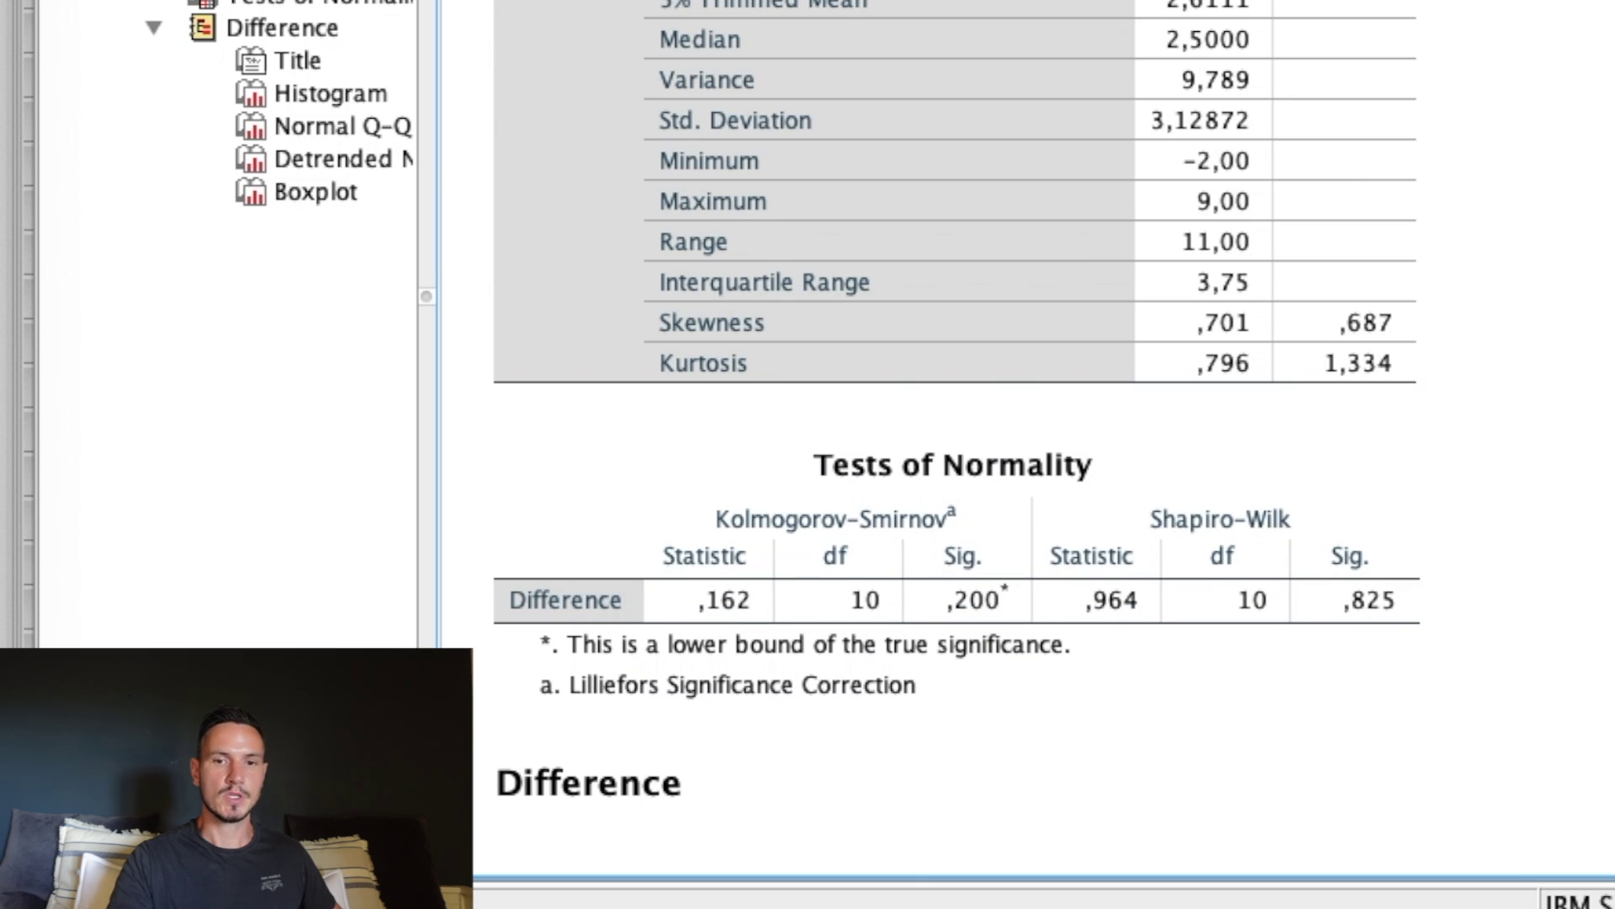
{"action": "scroll", "coordinate": [1429, 524], "scroll_direction": "up", "scroll_amount": 1}
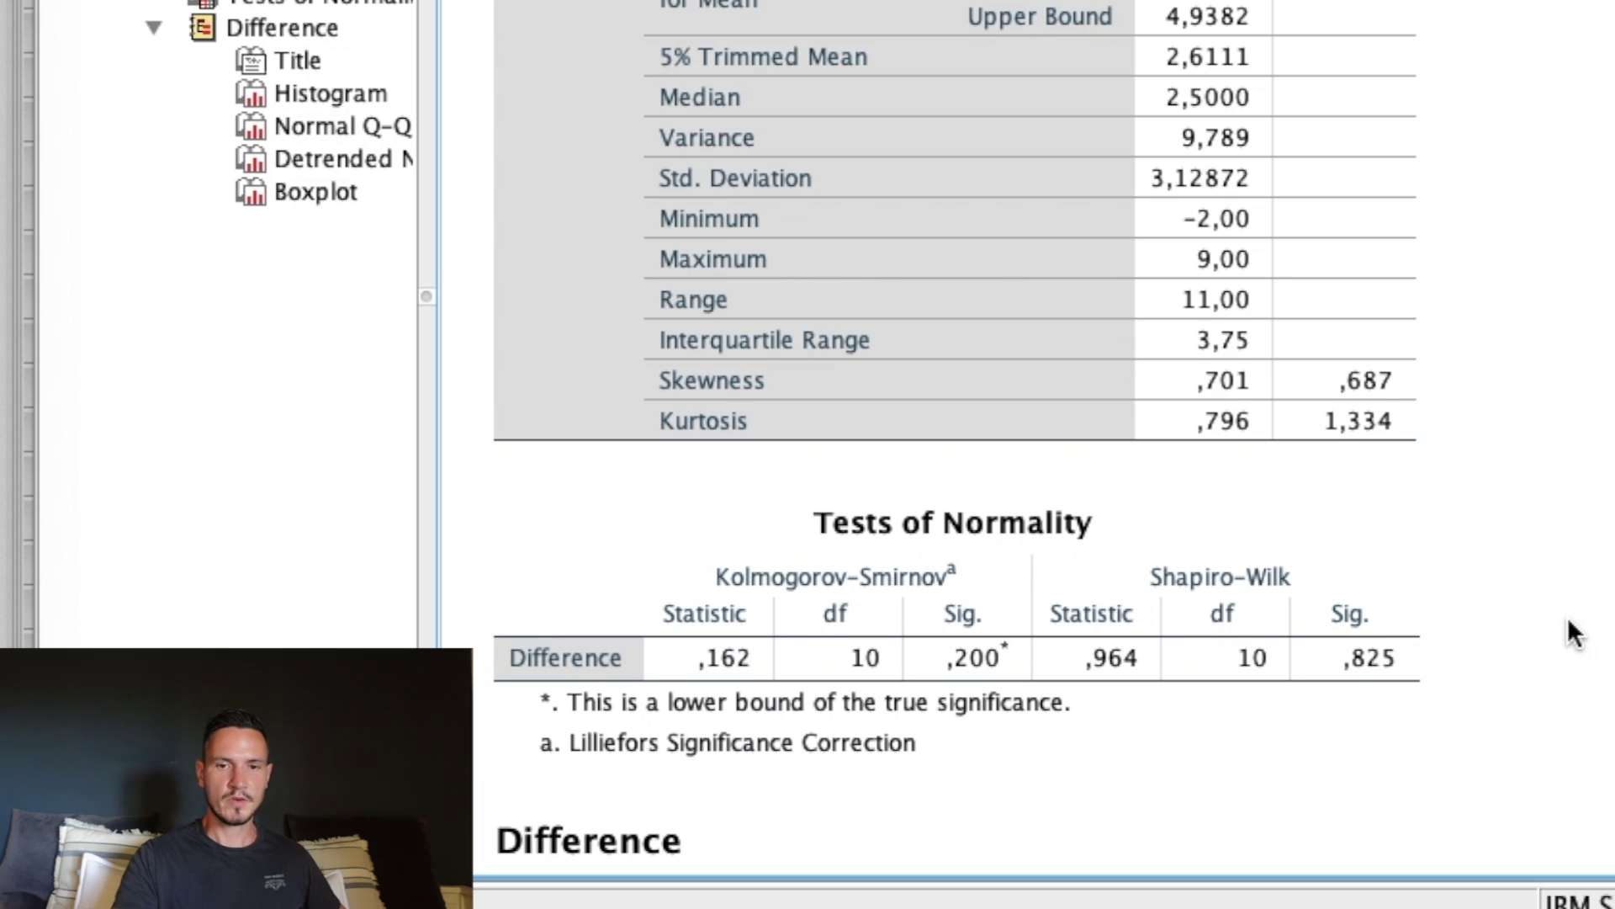
{"action": "left_click", "coordinate": [1404, 663]}
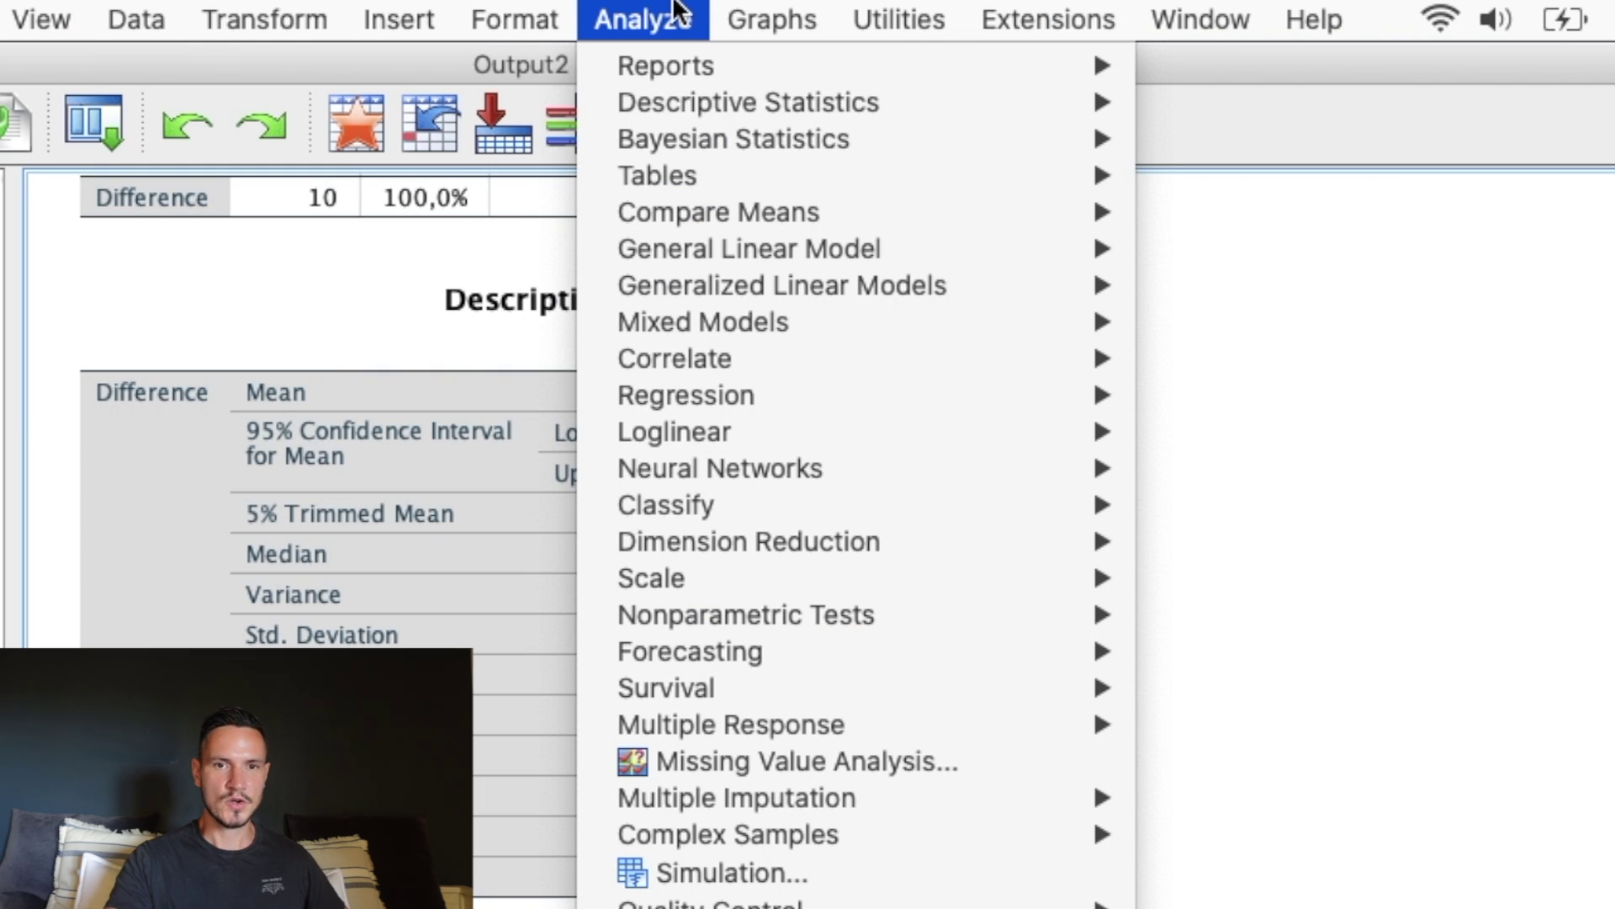
- Run Paired-Samples T Test with Before as Variable1 and After as Variable2 in Pair 1
{"action": "mouse_move", "coordinate": [712, 202]}
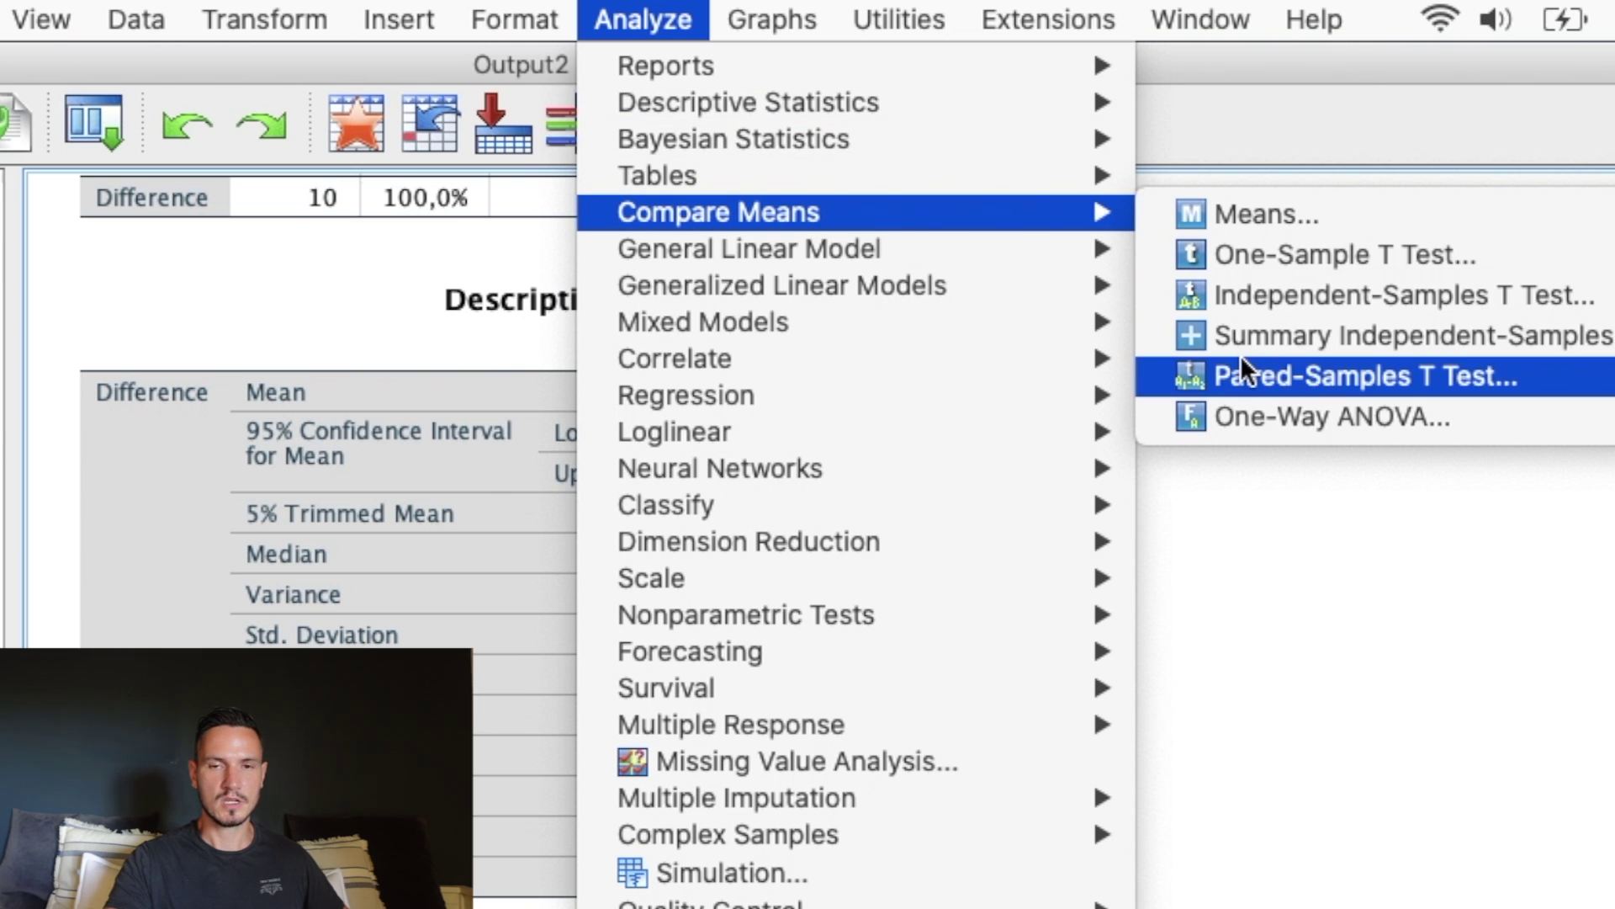
{"action": "left_click", "coordinate": [1342, 372]}
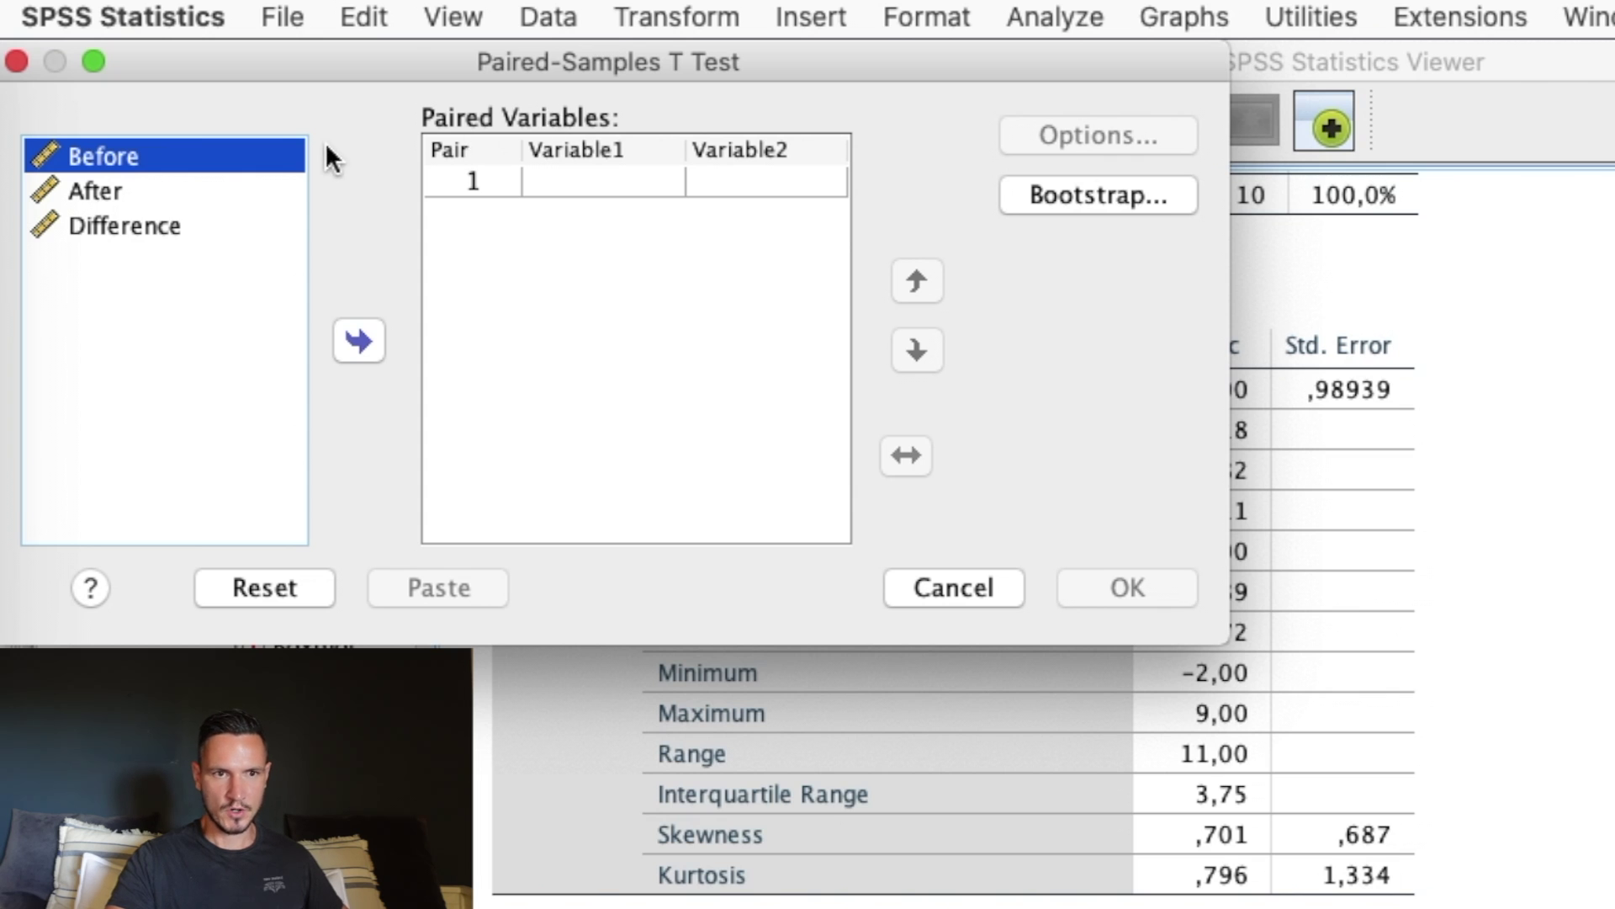
{"action": "left_click", "coordinate": [360, 341]}
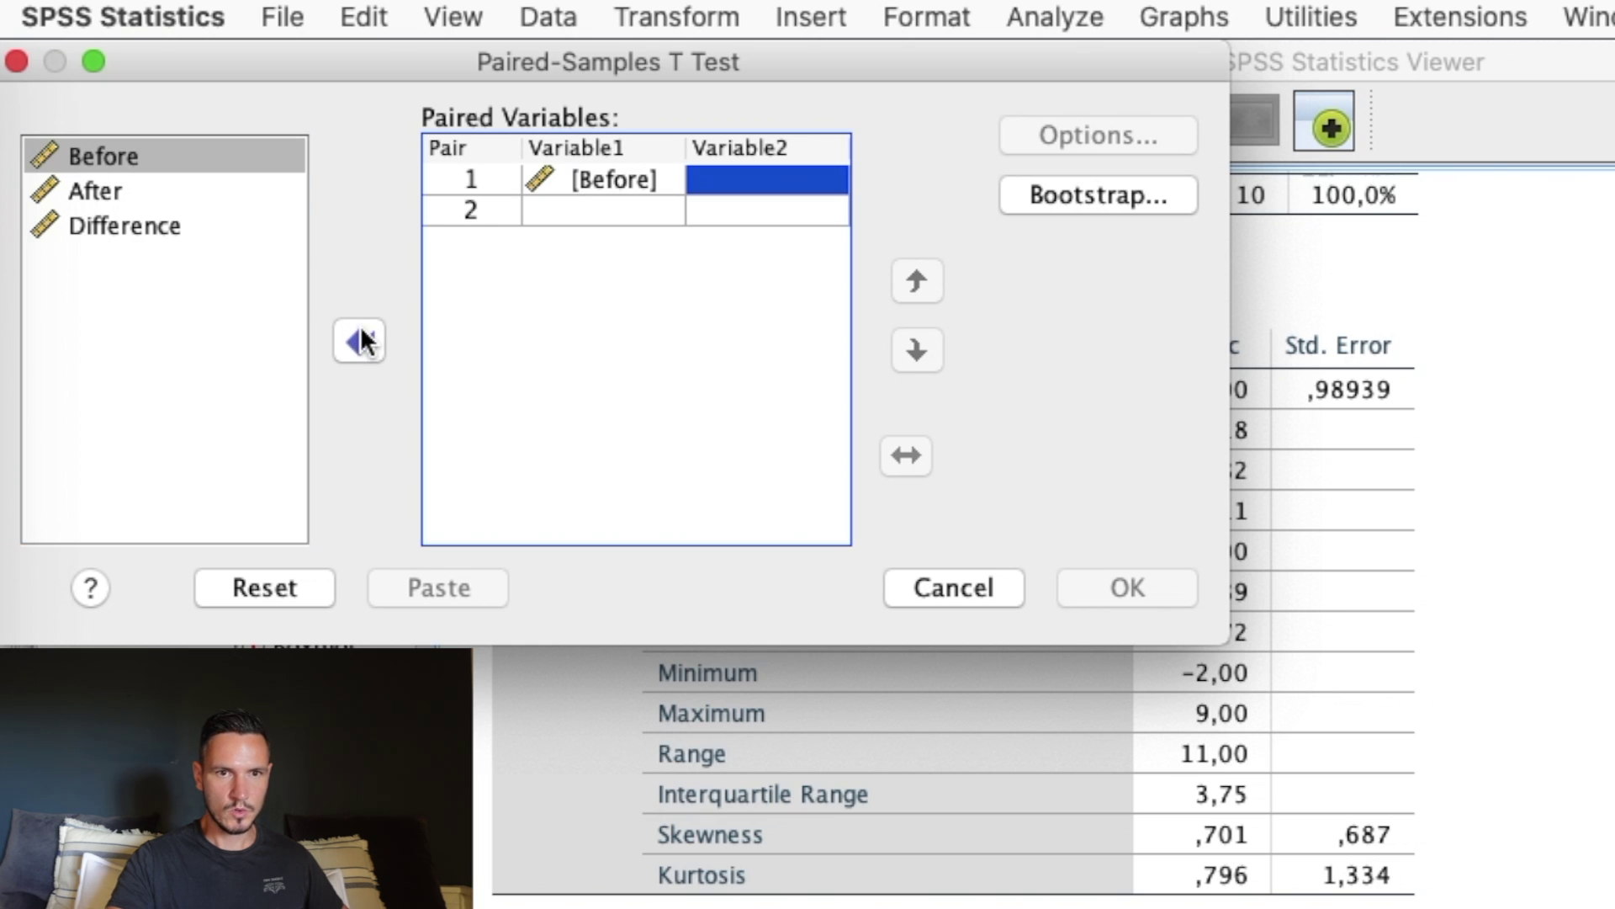
{"action": "left_click", "coordinate": [171, 191]}
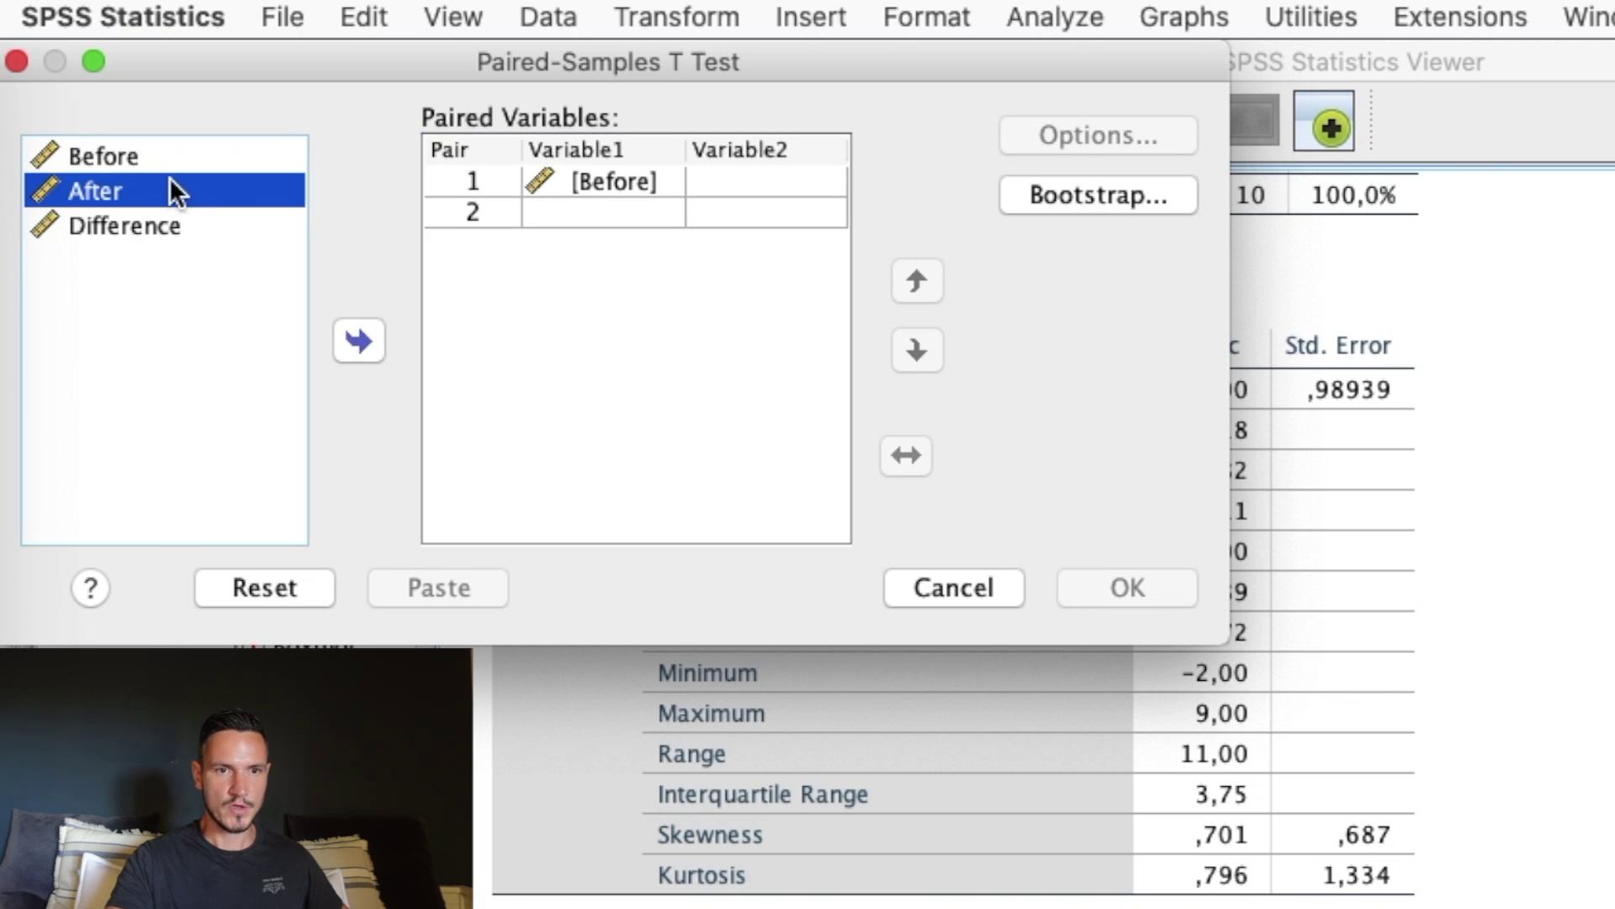
{"action": "left_click", "coordinate": [360, 341]}
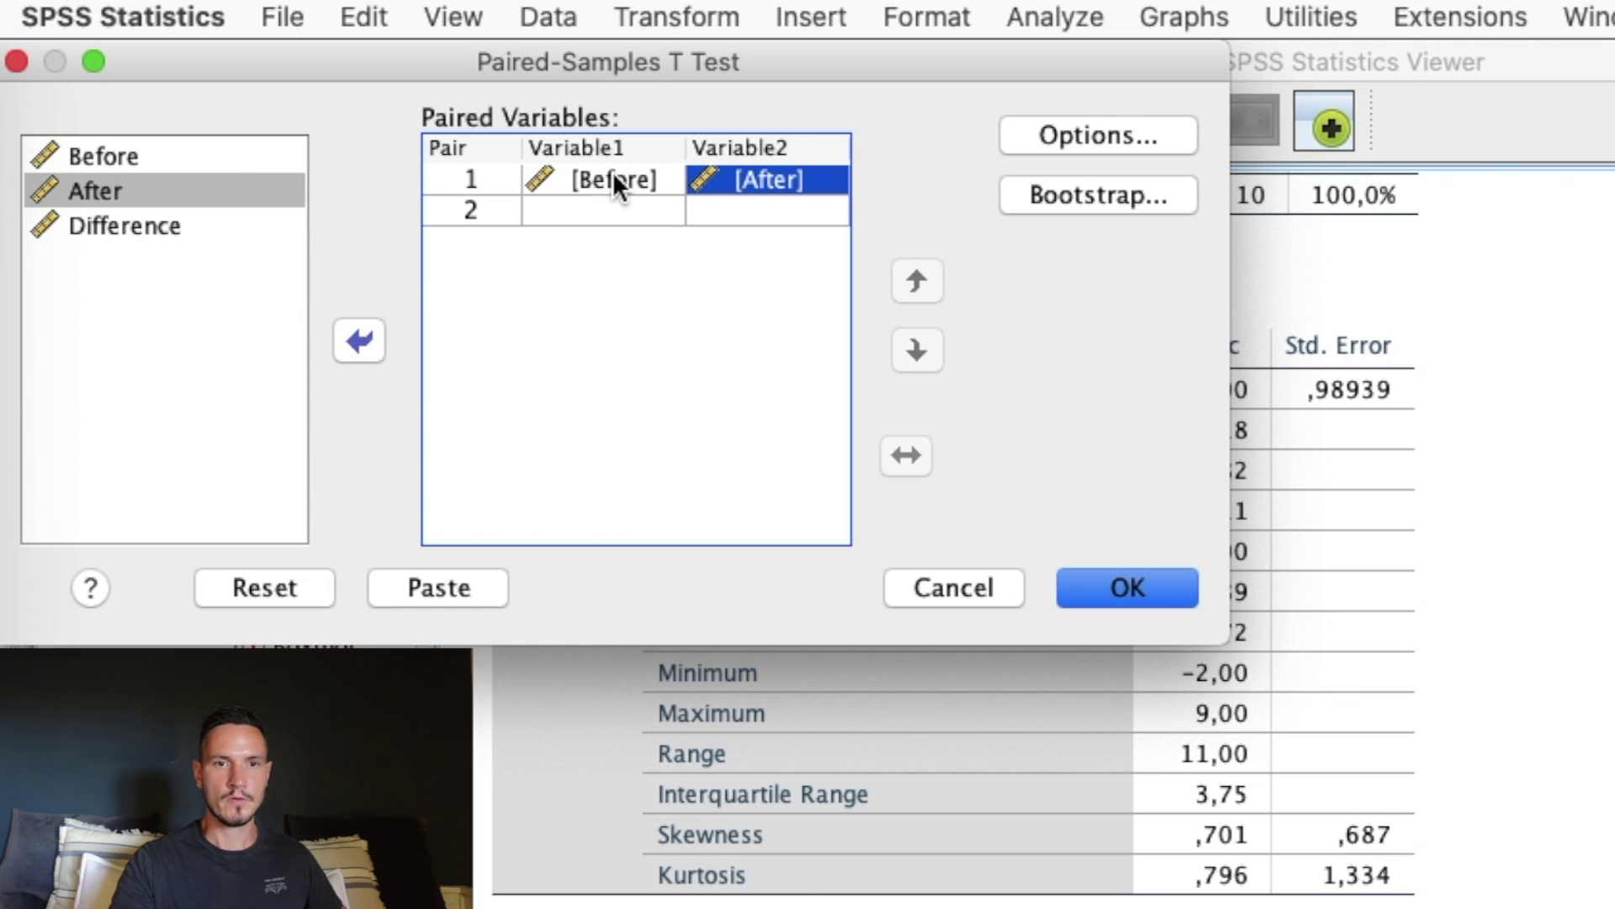
{"action": "left_click", "coordinate": [1144, 588]}
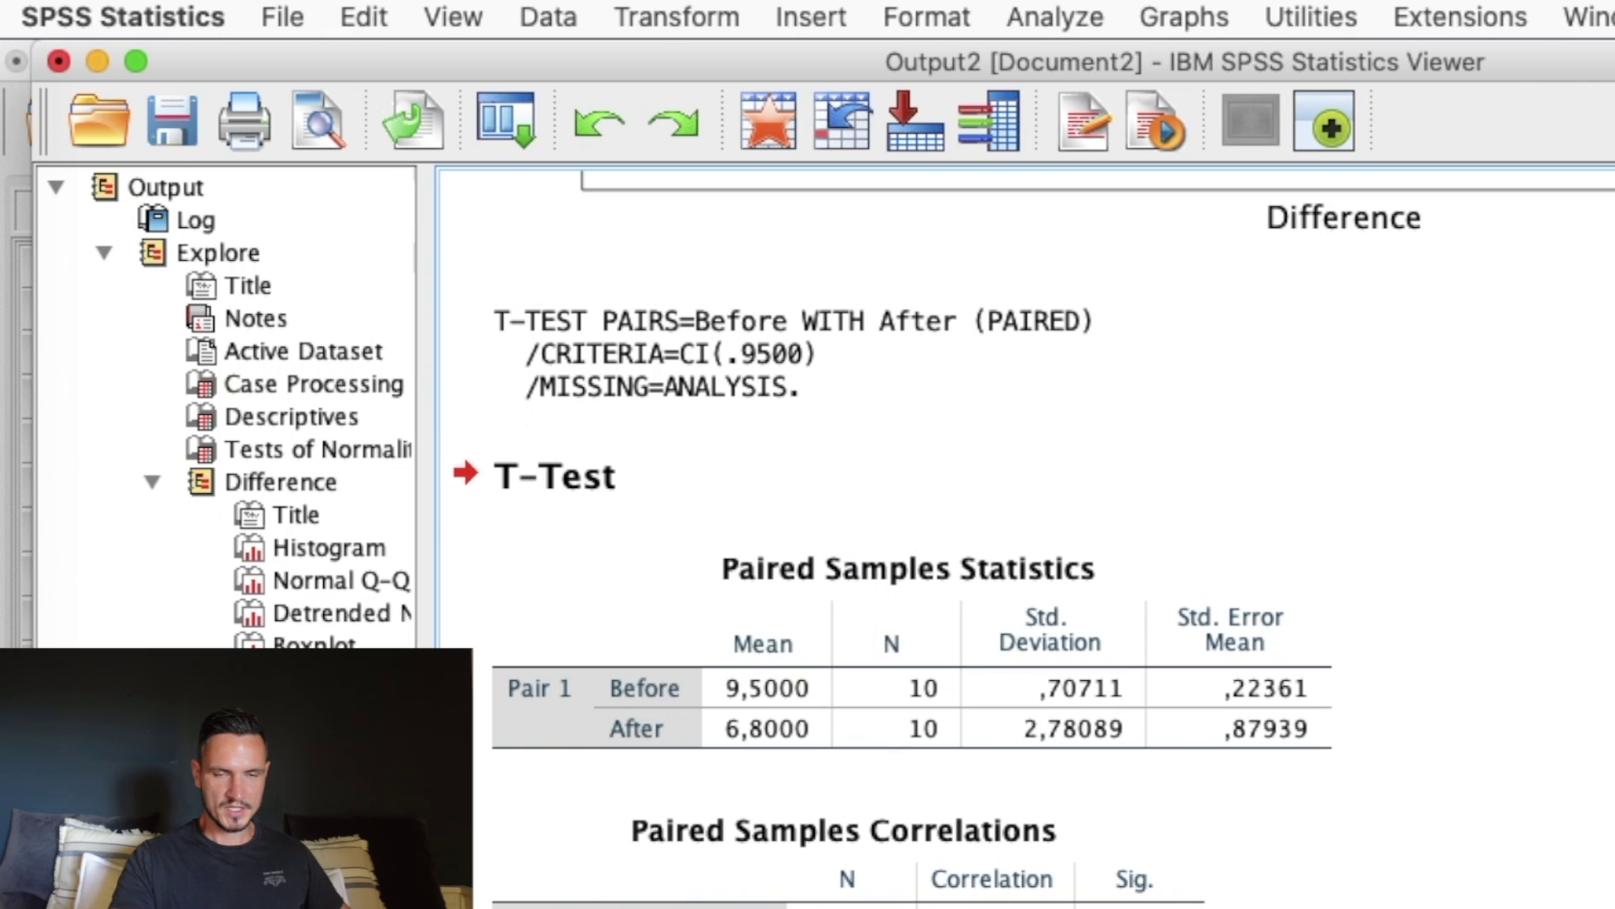
{"action": "left_click", "coordinate": [1274, 686]}
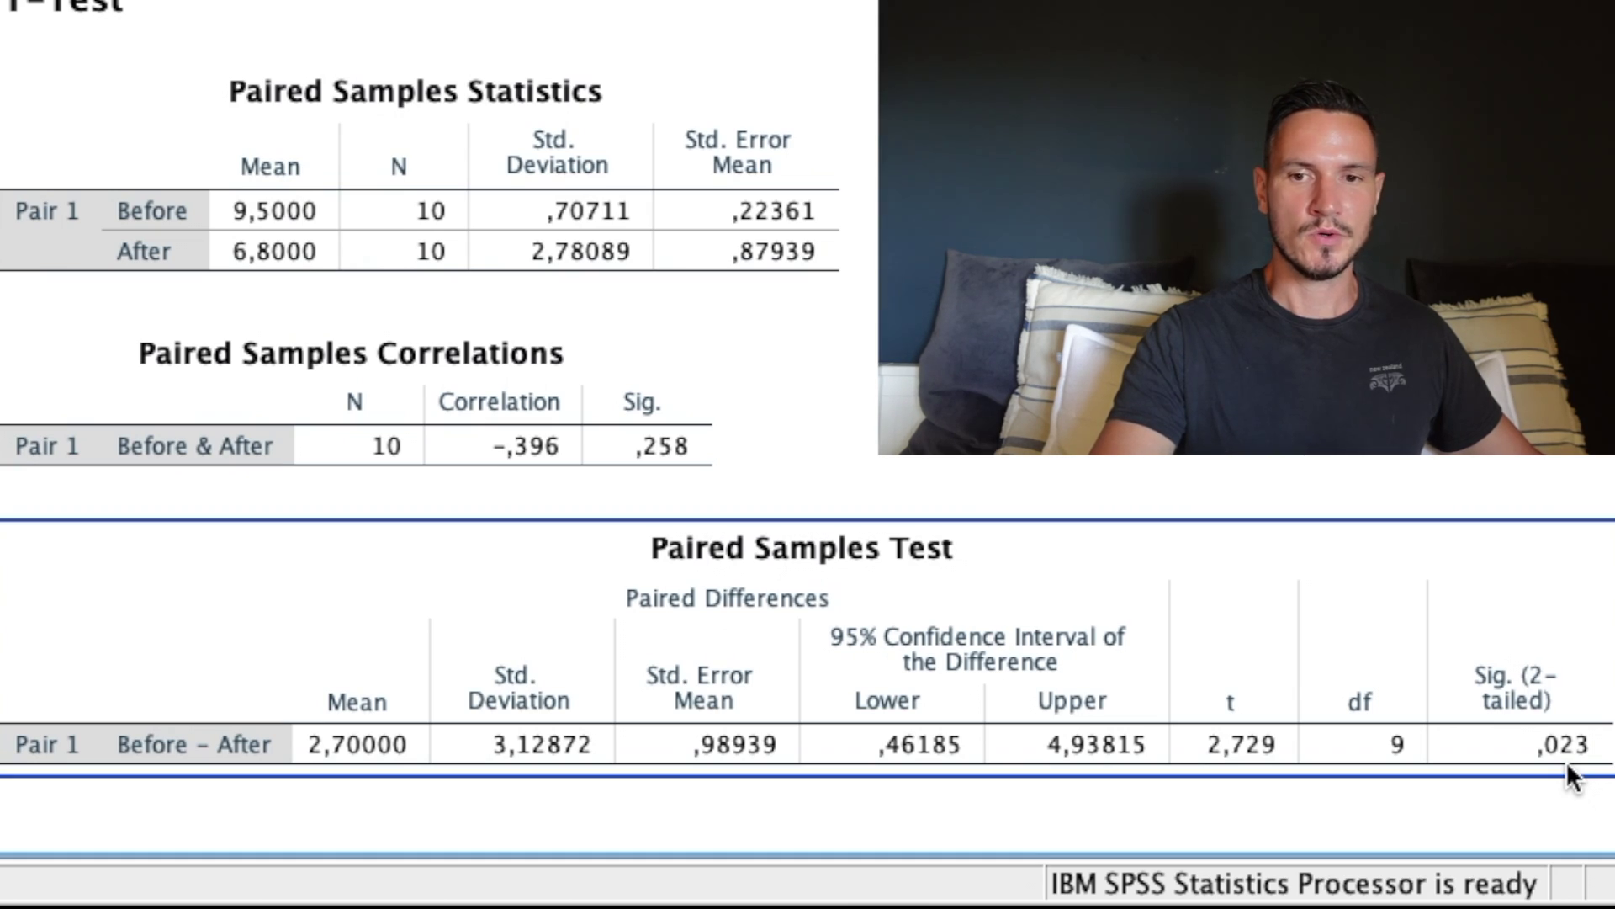
{"action": "left_click", "coordinate": [1390, 513]}
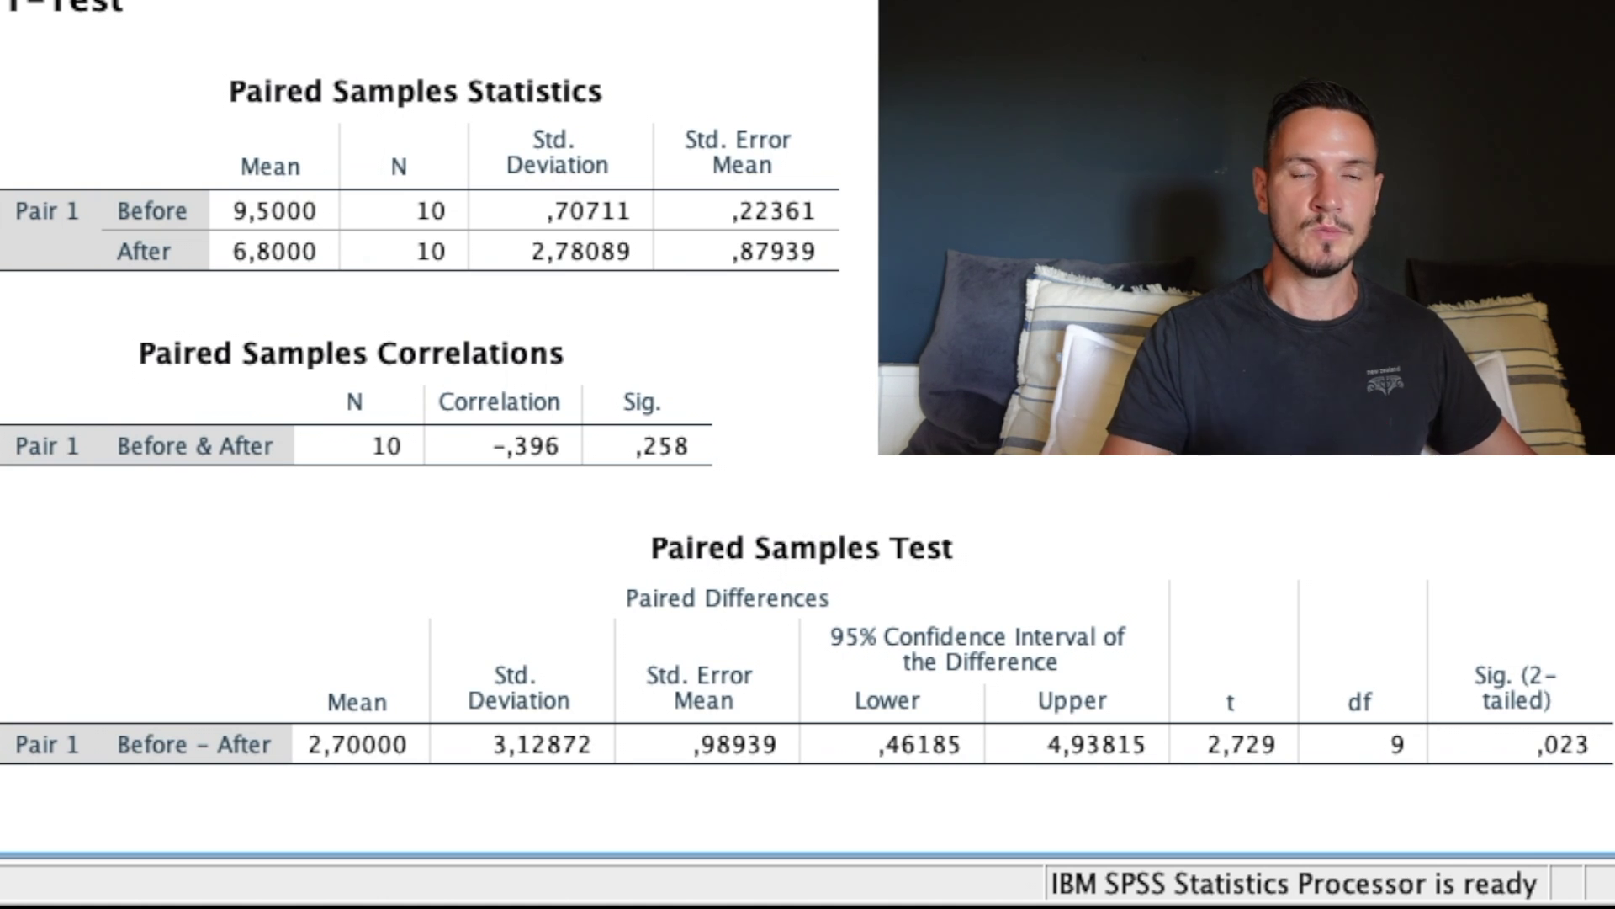
- Bring up the Word Results document reporting t(9) = 2.73, p = .023
{"action": "key", "text": "ctrl+Up"}
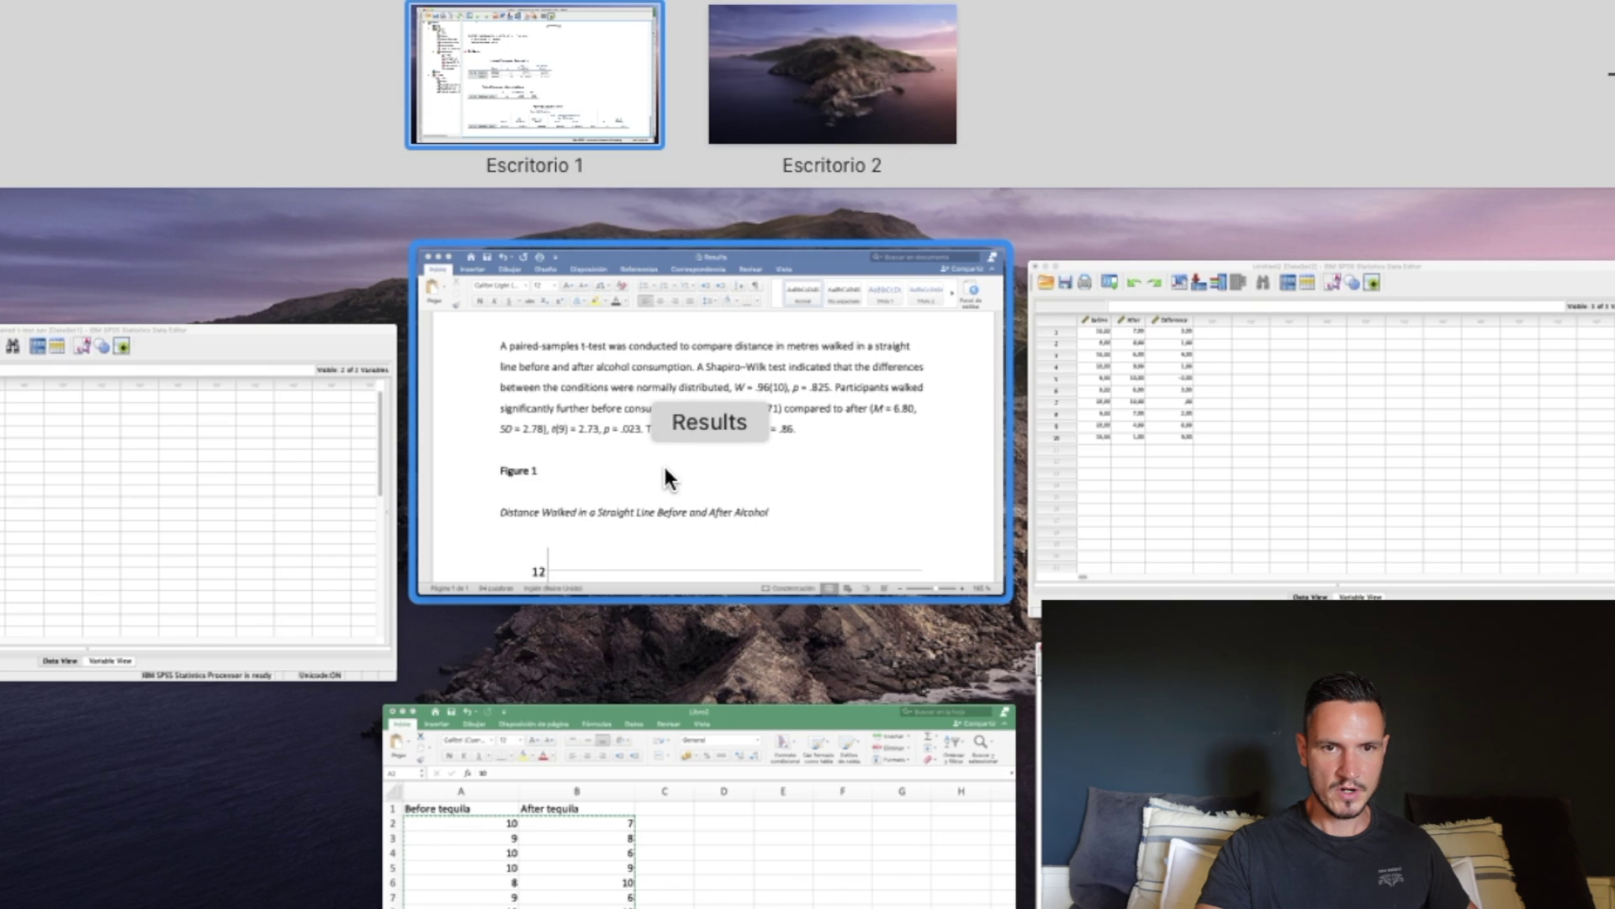
{"action": "left_click", "coordinate": [665, 478]}
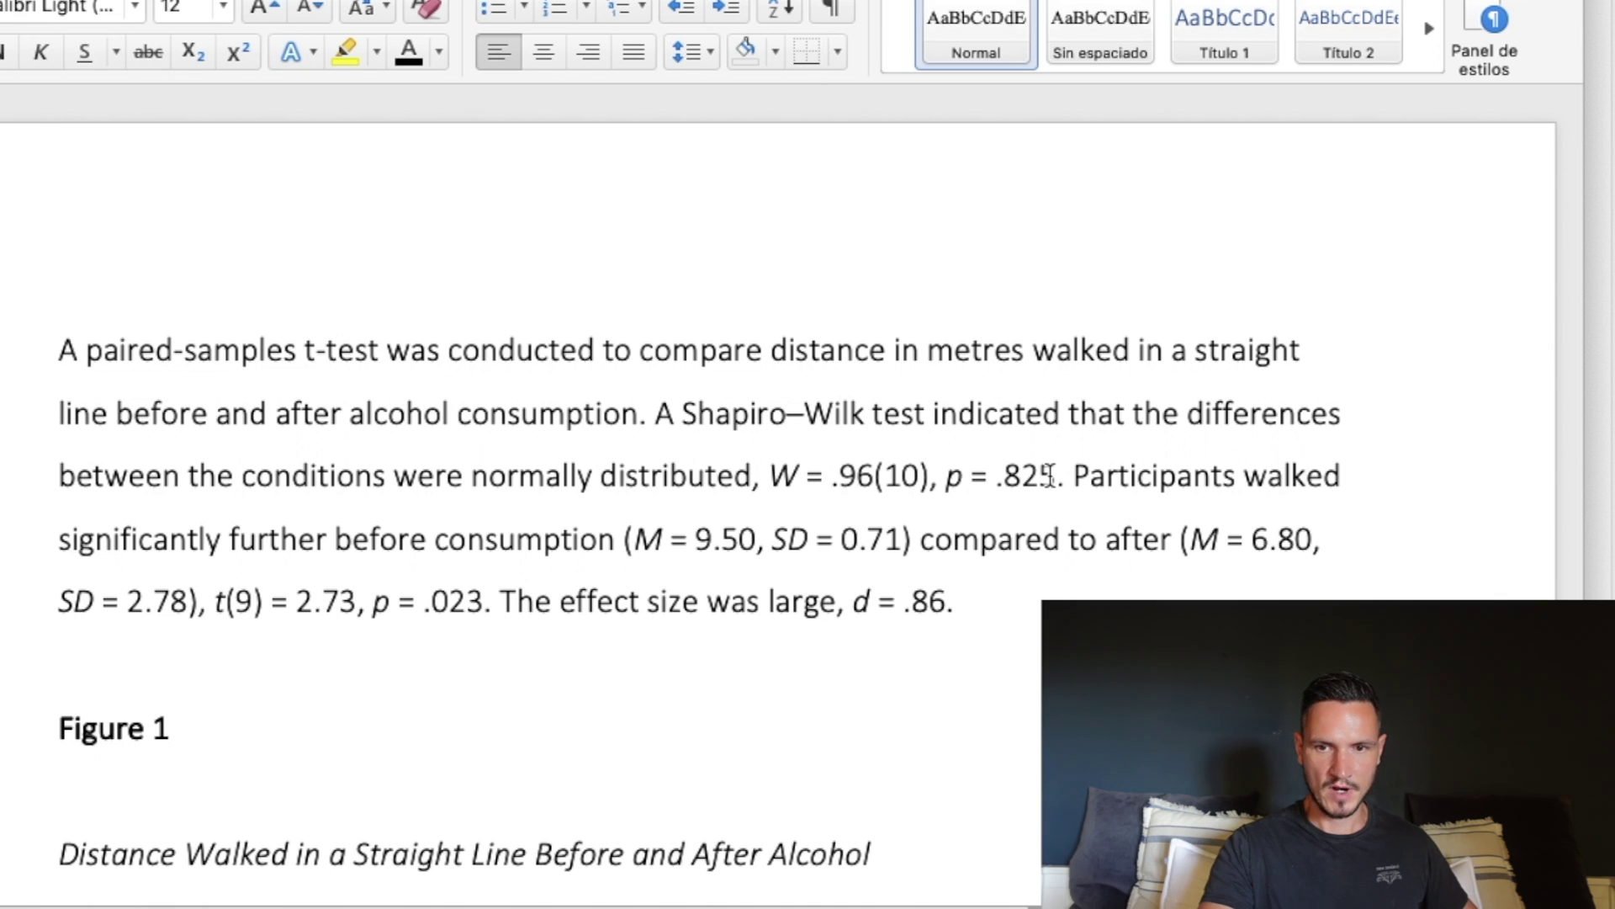
{"action": "key", "text": "ctrl+Up"}
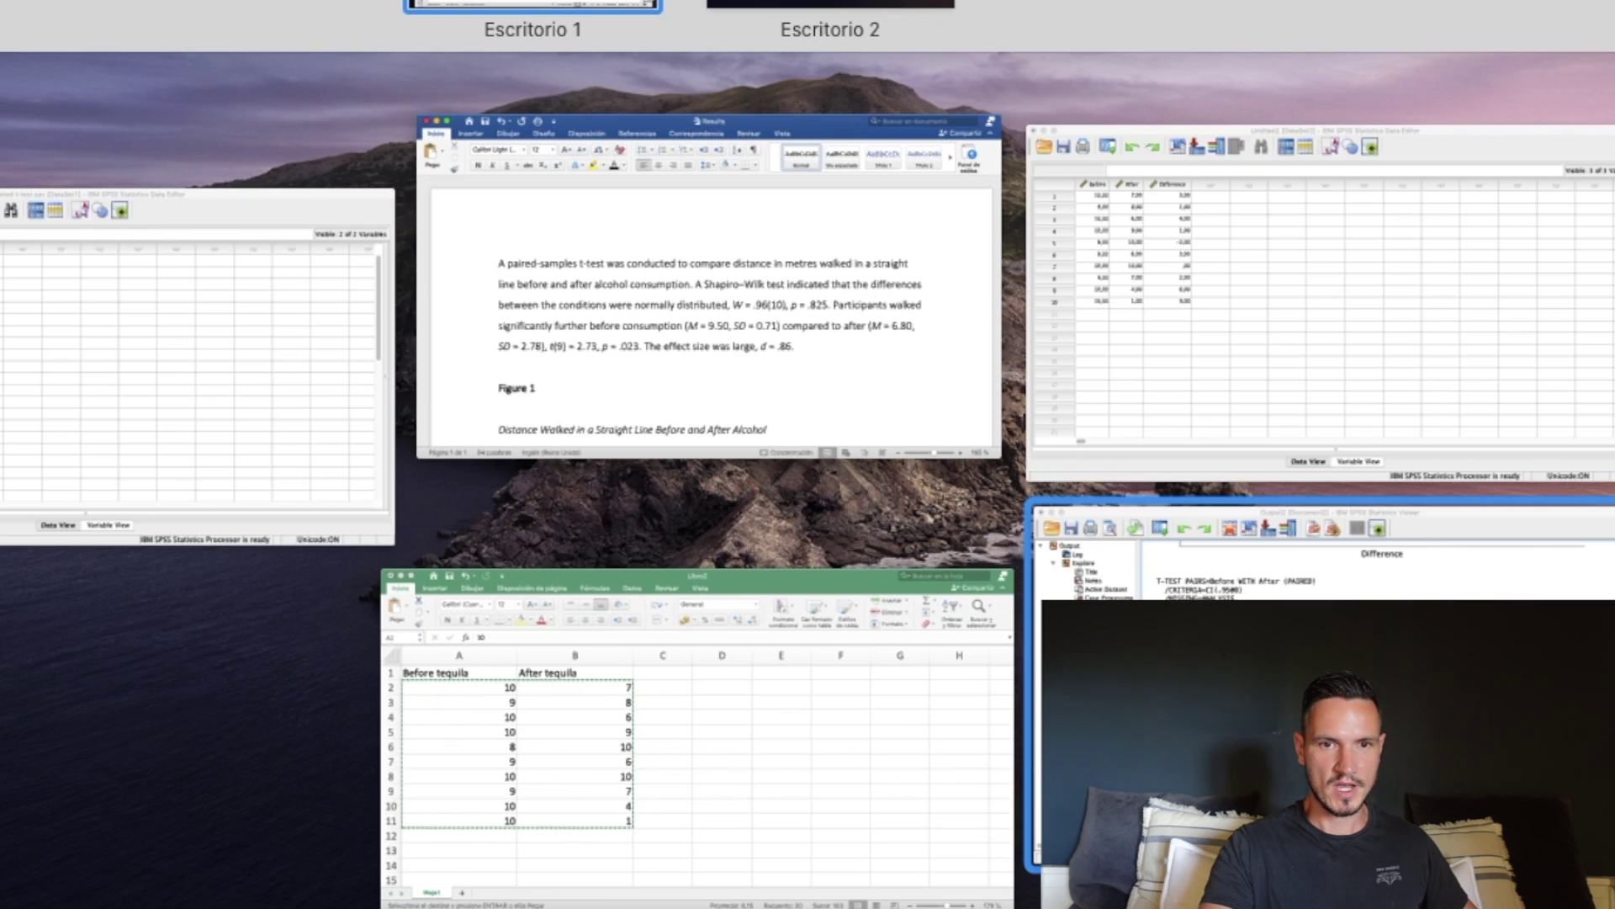
{"action": "left_click", "coordinate": [1410, 734]}
{"action": "scroll", "coordinate": [1410, 734], "scroll_direction": "up", "scroll_amount": 10}
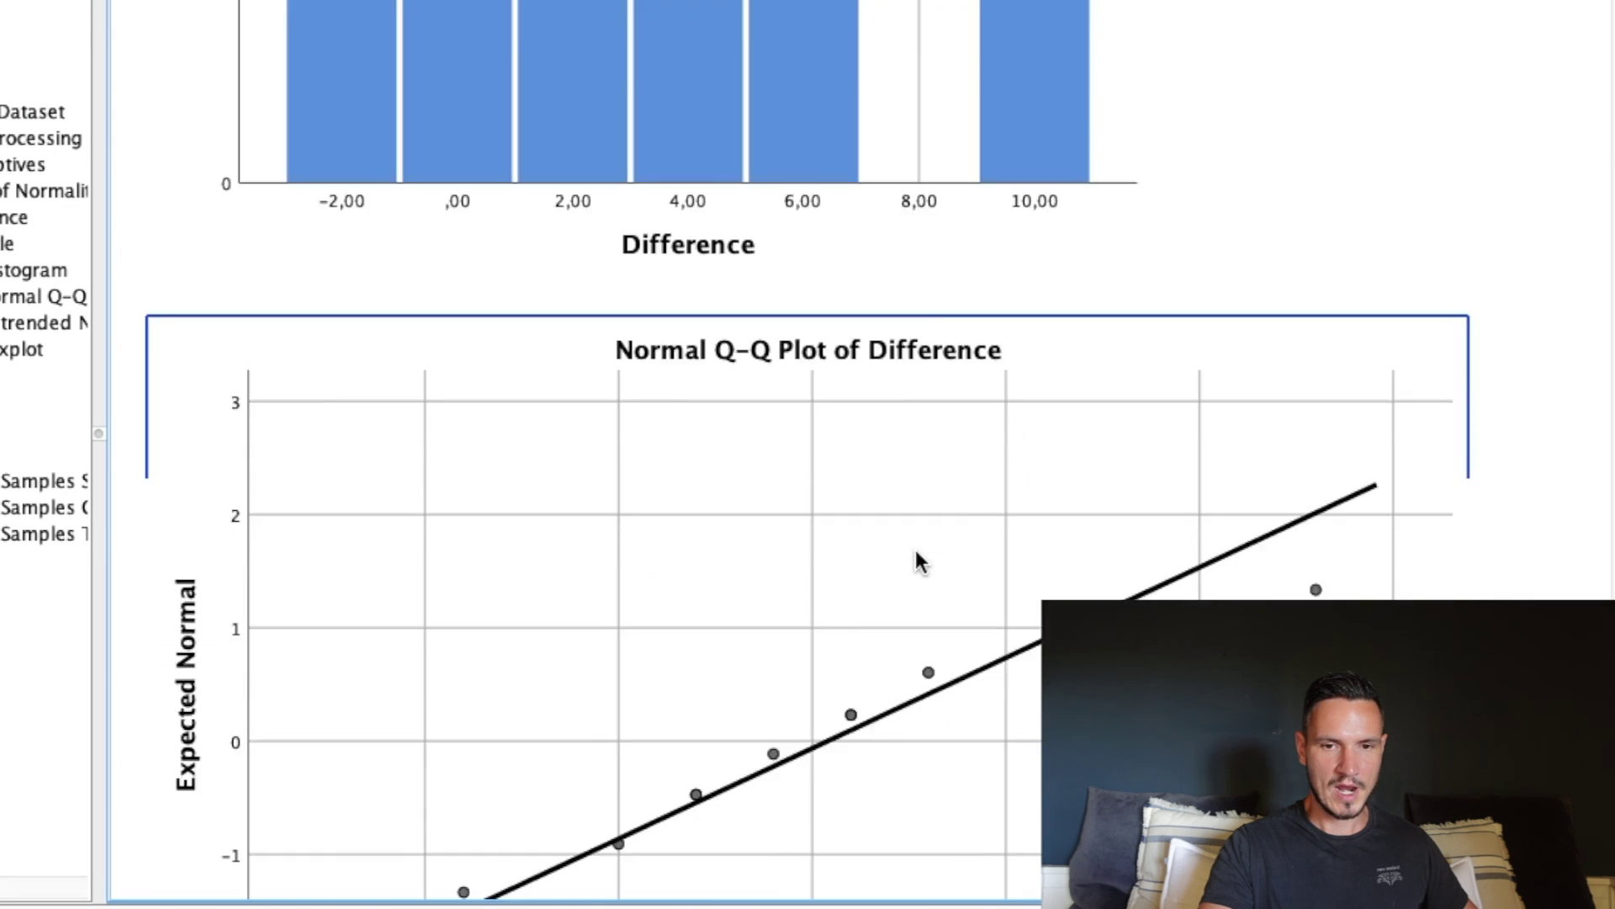
{"action": "scroll", "coordinate": [916, 552], "scroll_direction": "up", "scroll_amount": 15}
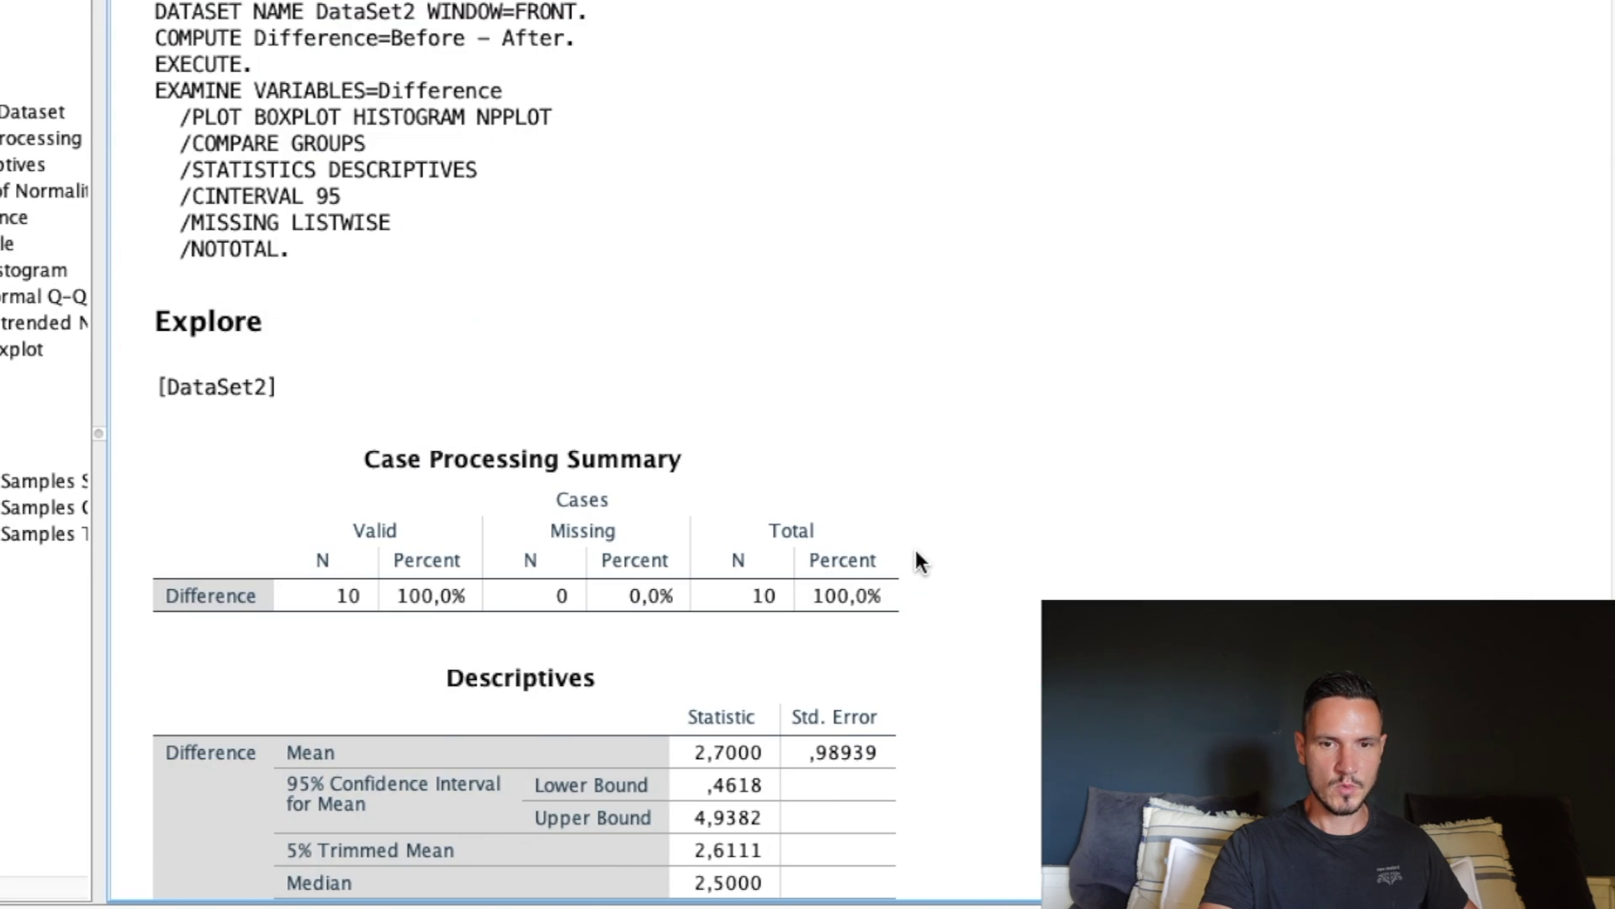
{"action": "scroll", "coordinate": [917, 552], "scroll_direction": "down", "scroll_amount": 5}
{"action": "left_click", "coordinate": [696, 754]}
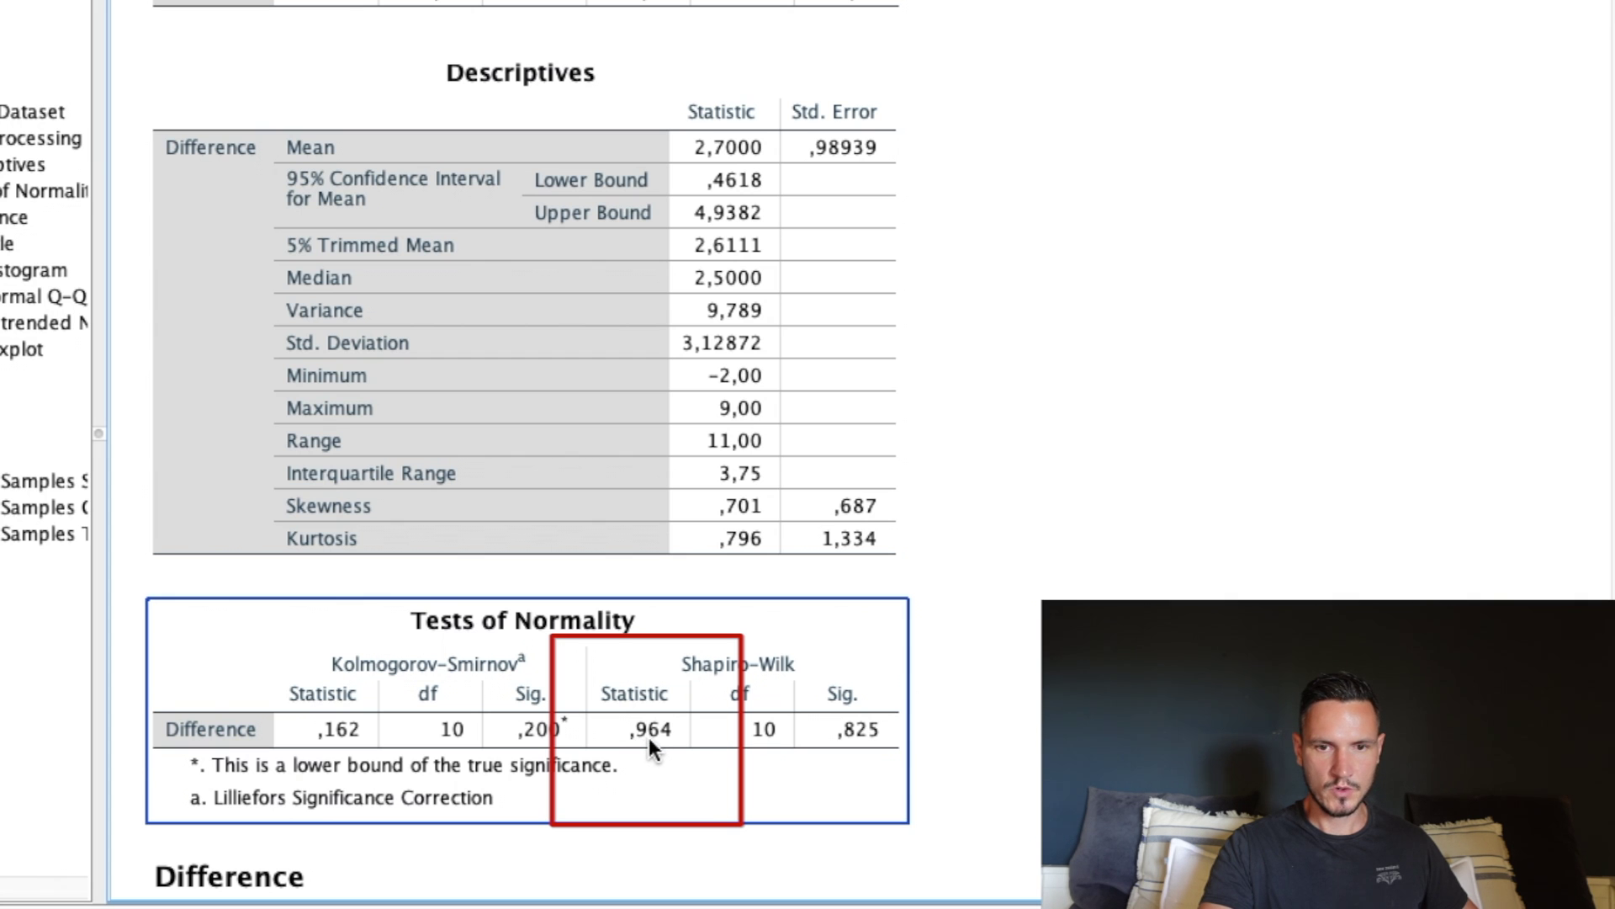
{"action": "key", "text": "ctrl+Up"}
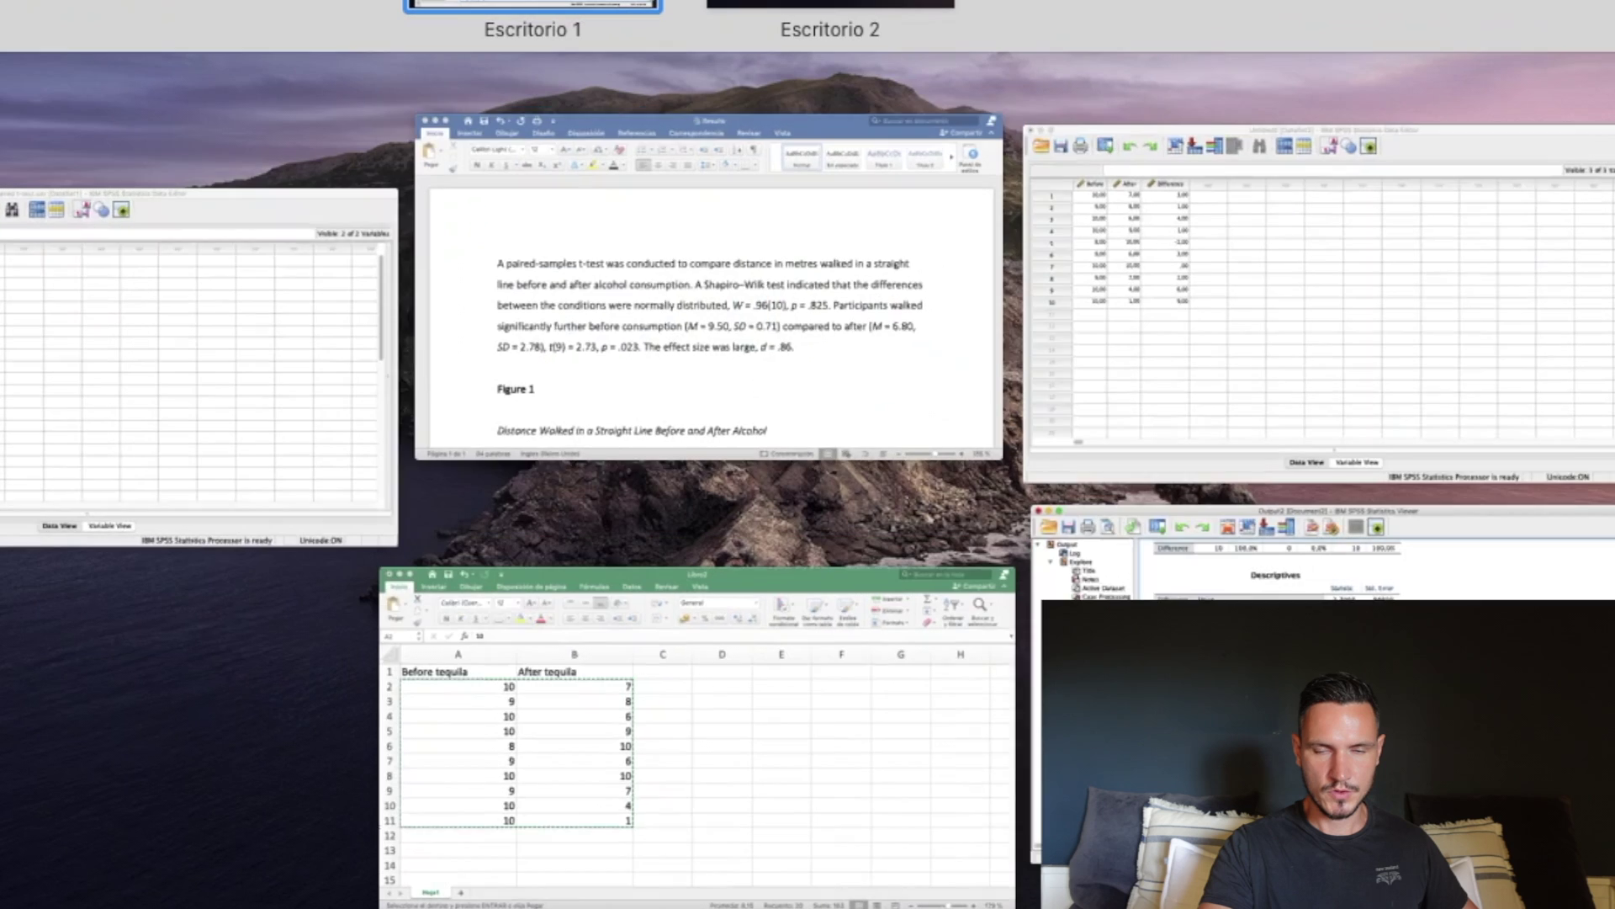
{"action": "left_click", "coordinate": [555, 228]}
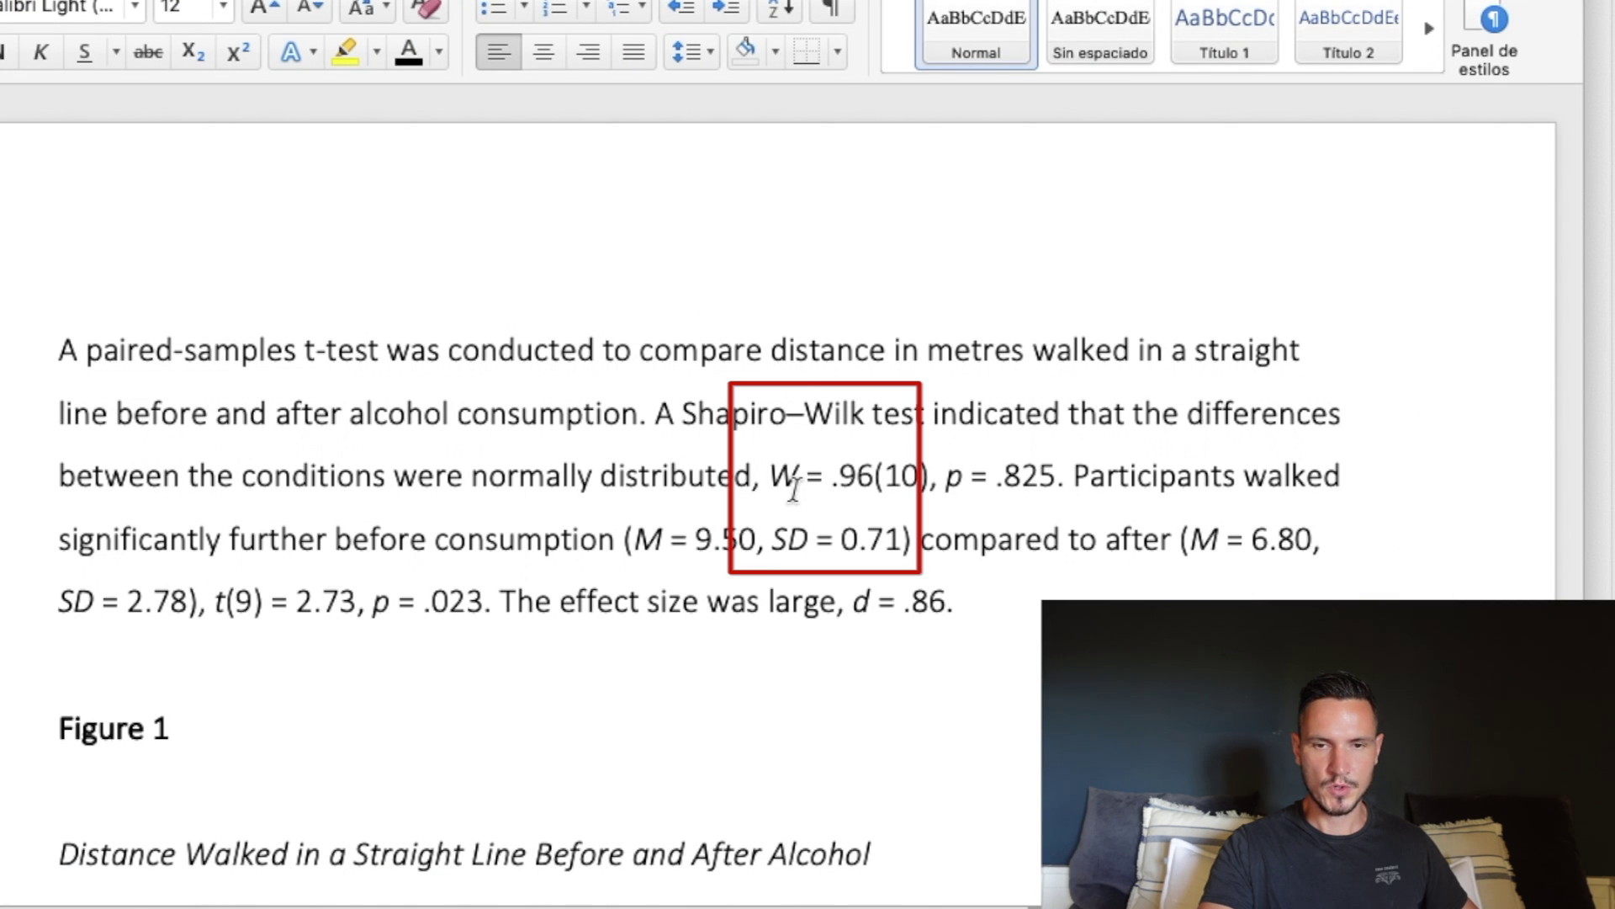
{"action": "key", "text": "ctrl+Up"}
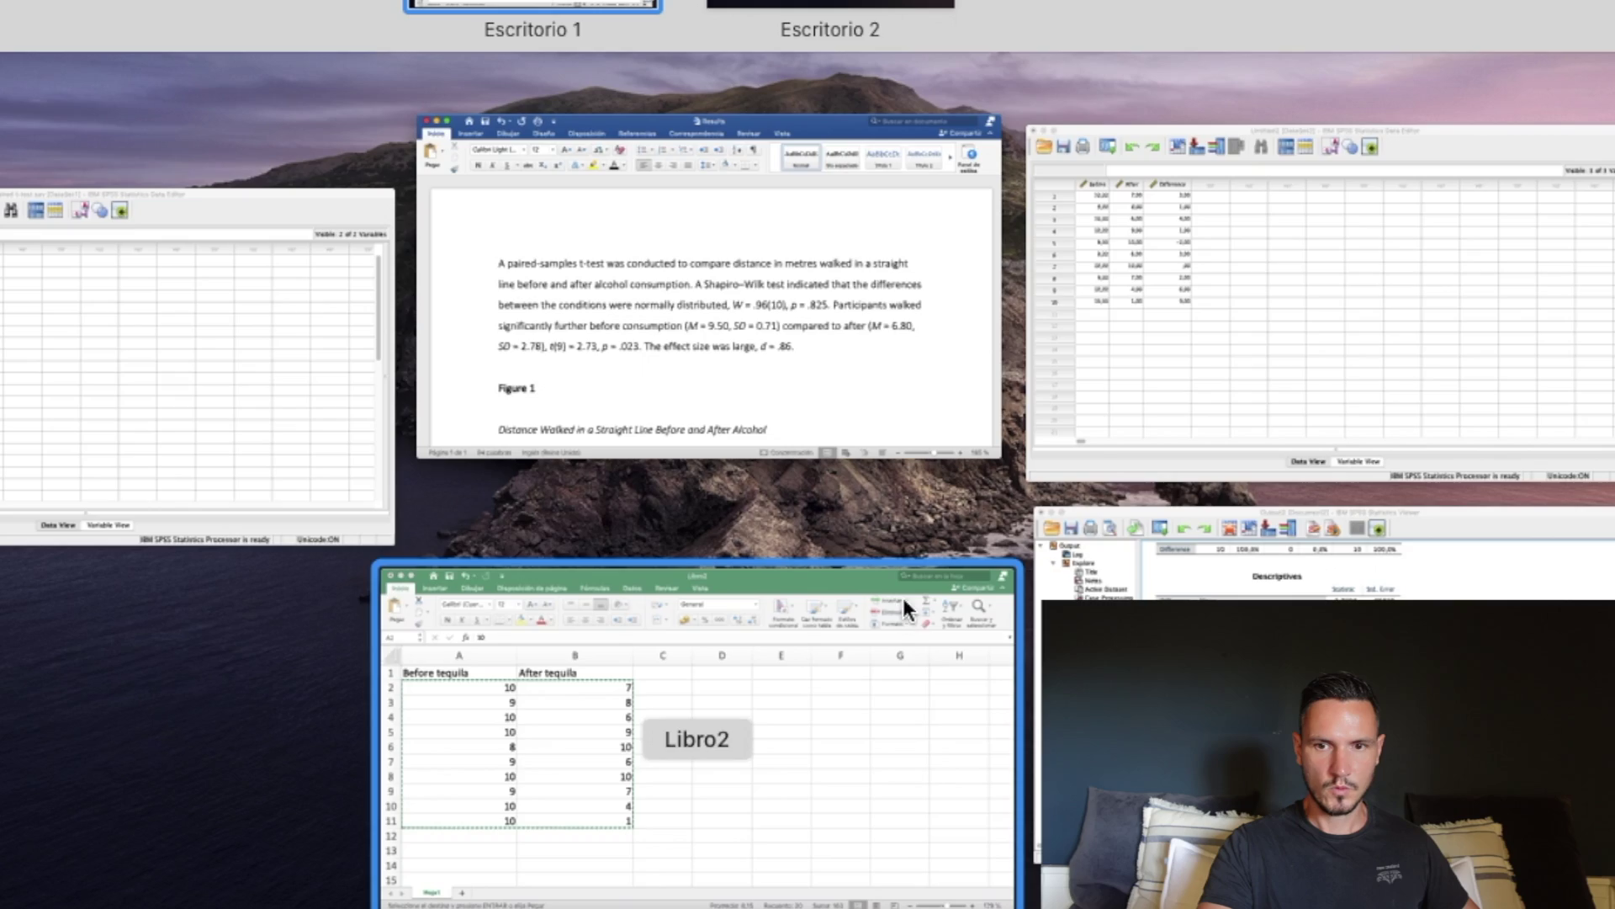
{"action": "left_click", "coordinate": [1138, 526]}
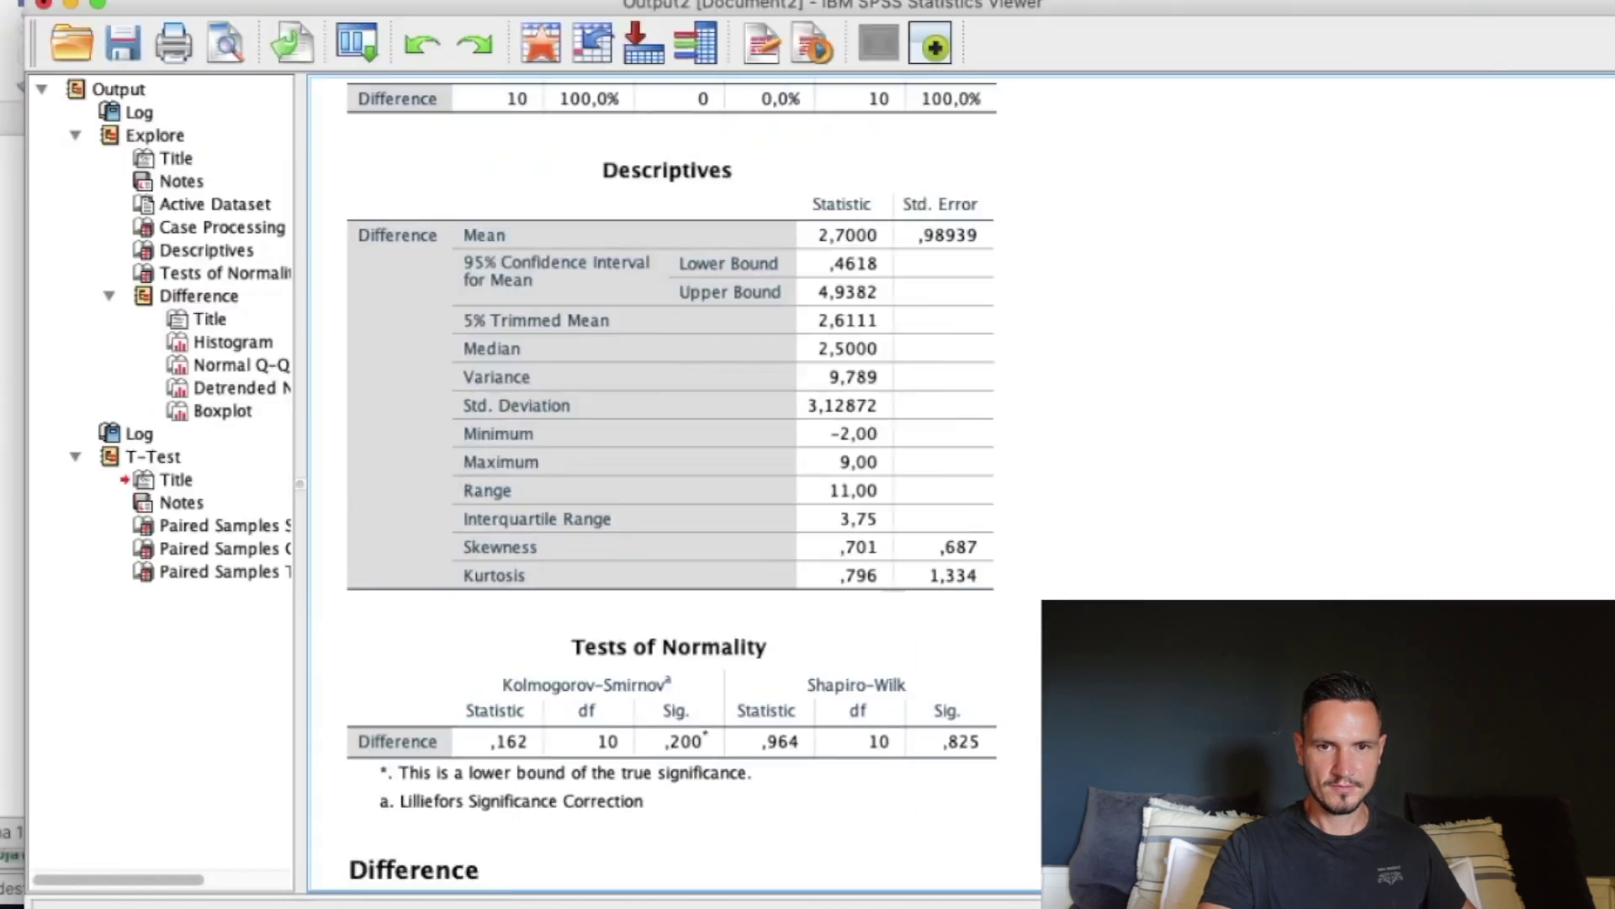
{"action": "key", "text": "ctrl+Up"}
{"action": "left_click", "coordinate": [711, 243]}
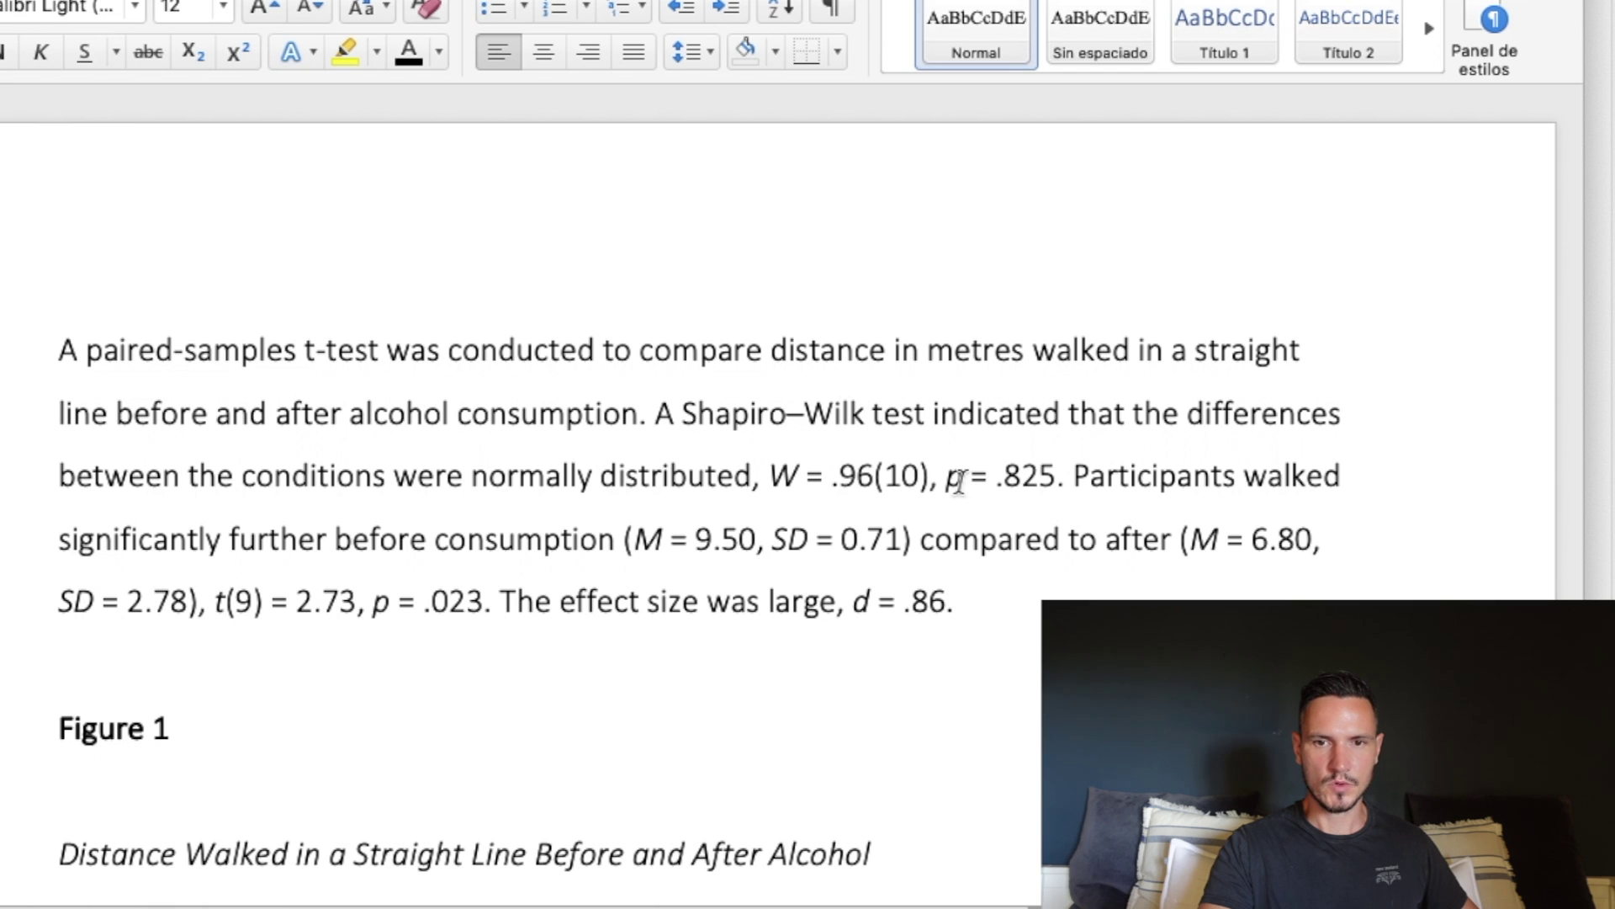
{"action": "key", "text": "ctrl+Up"}
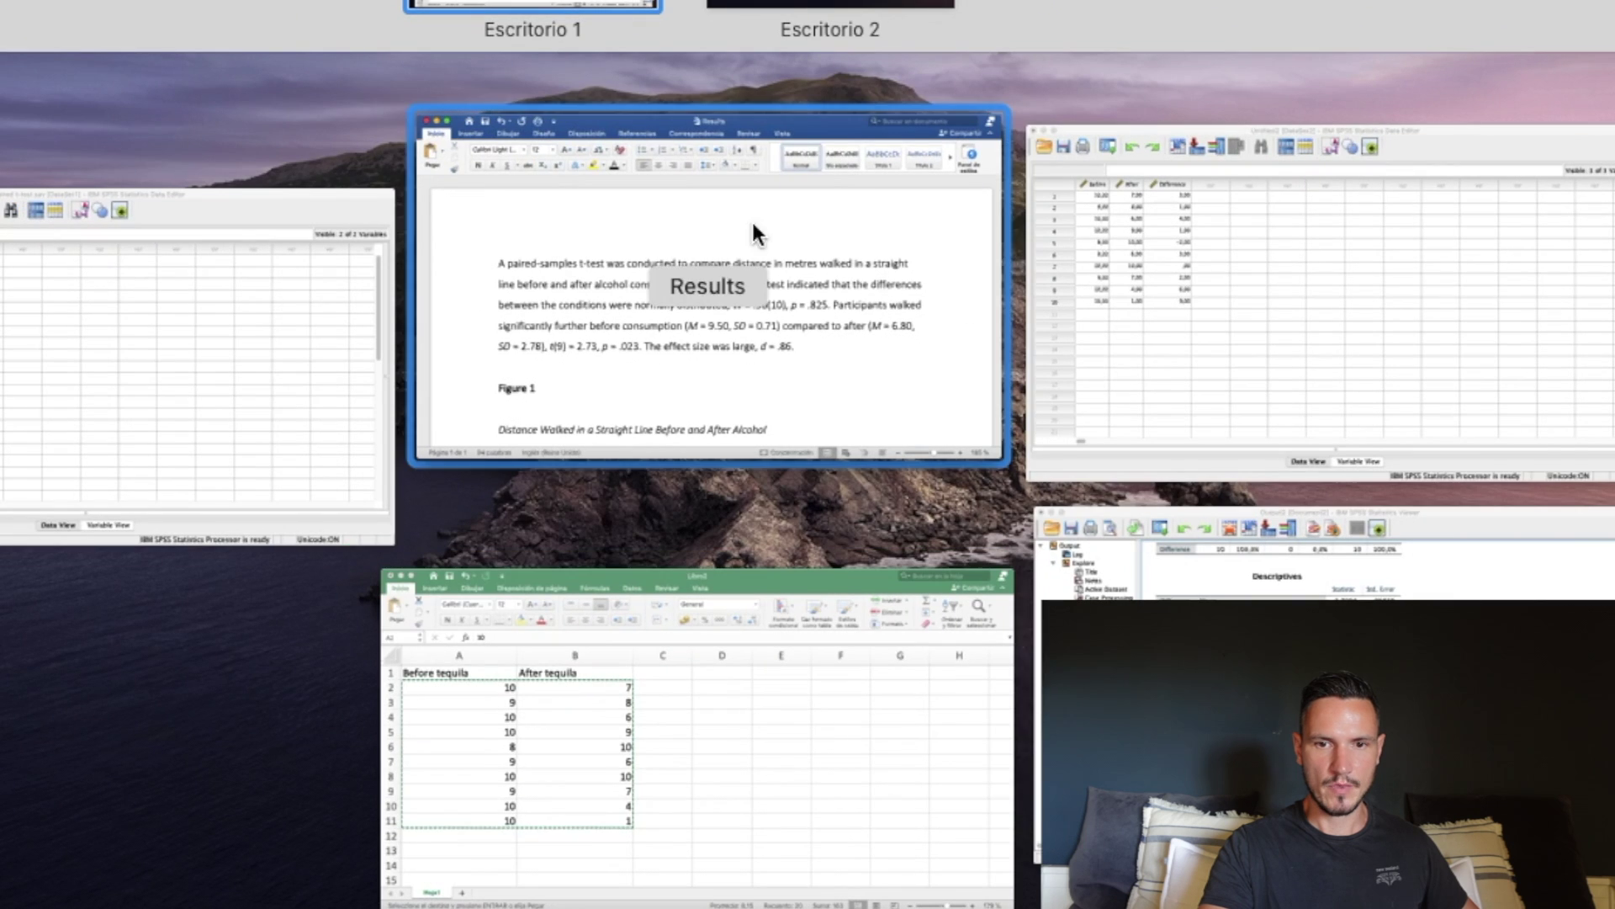
{"action": "left_click", "coordinate": [1190, 555]}
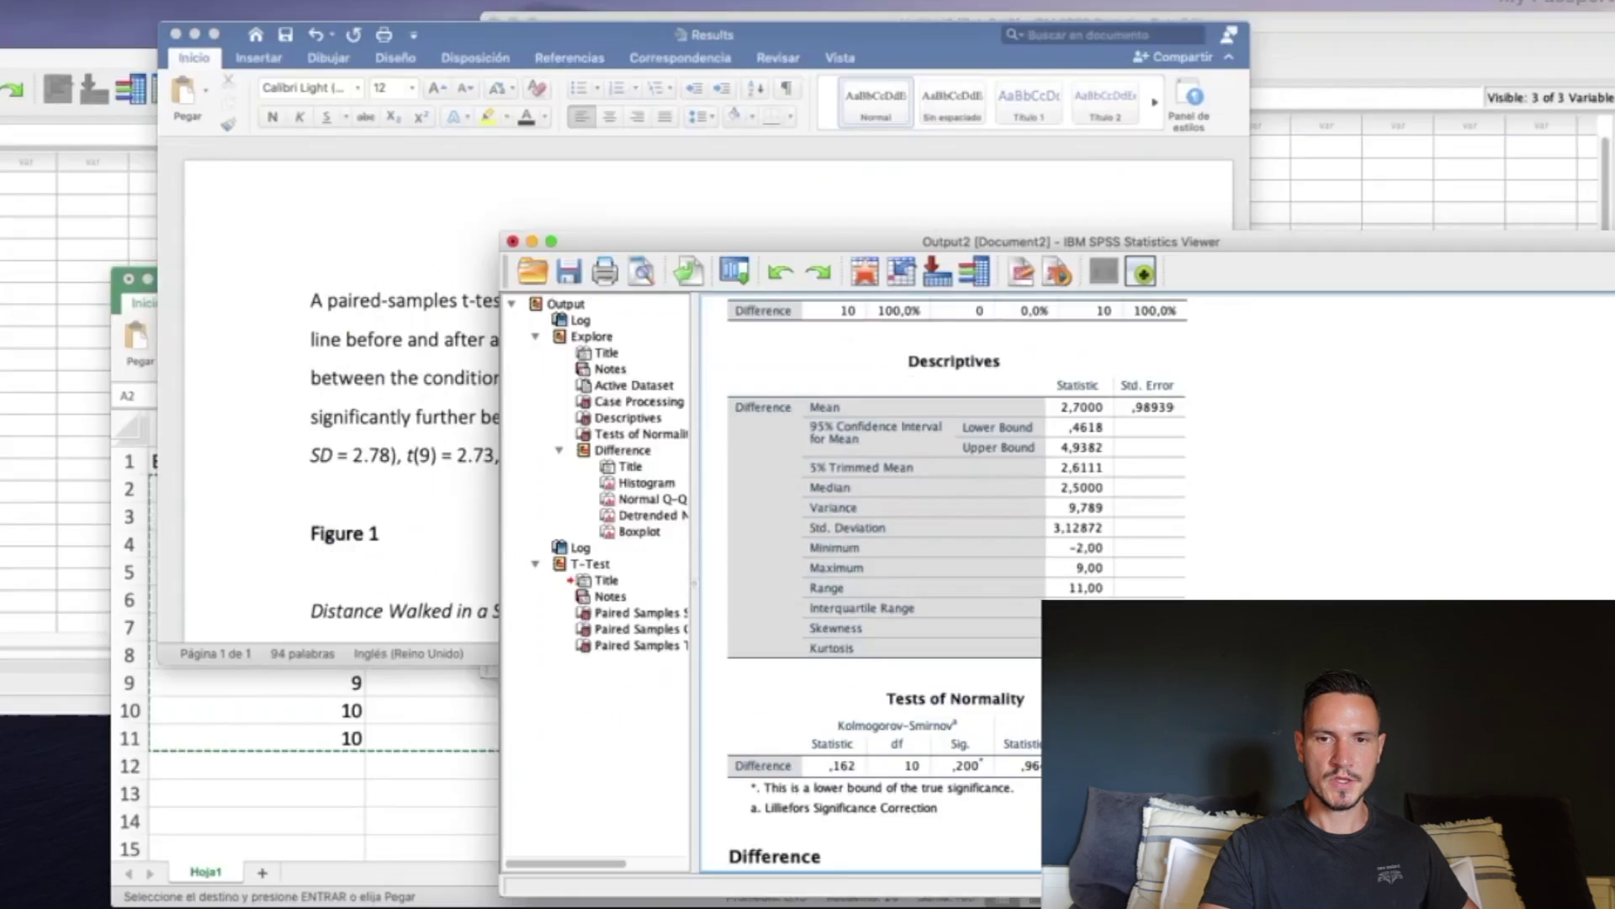
{"action": "key", "text": "ctrl+Up"}
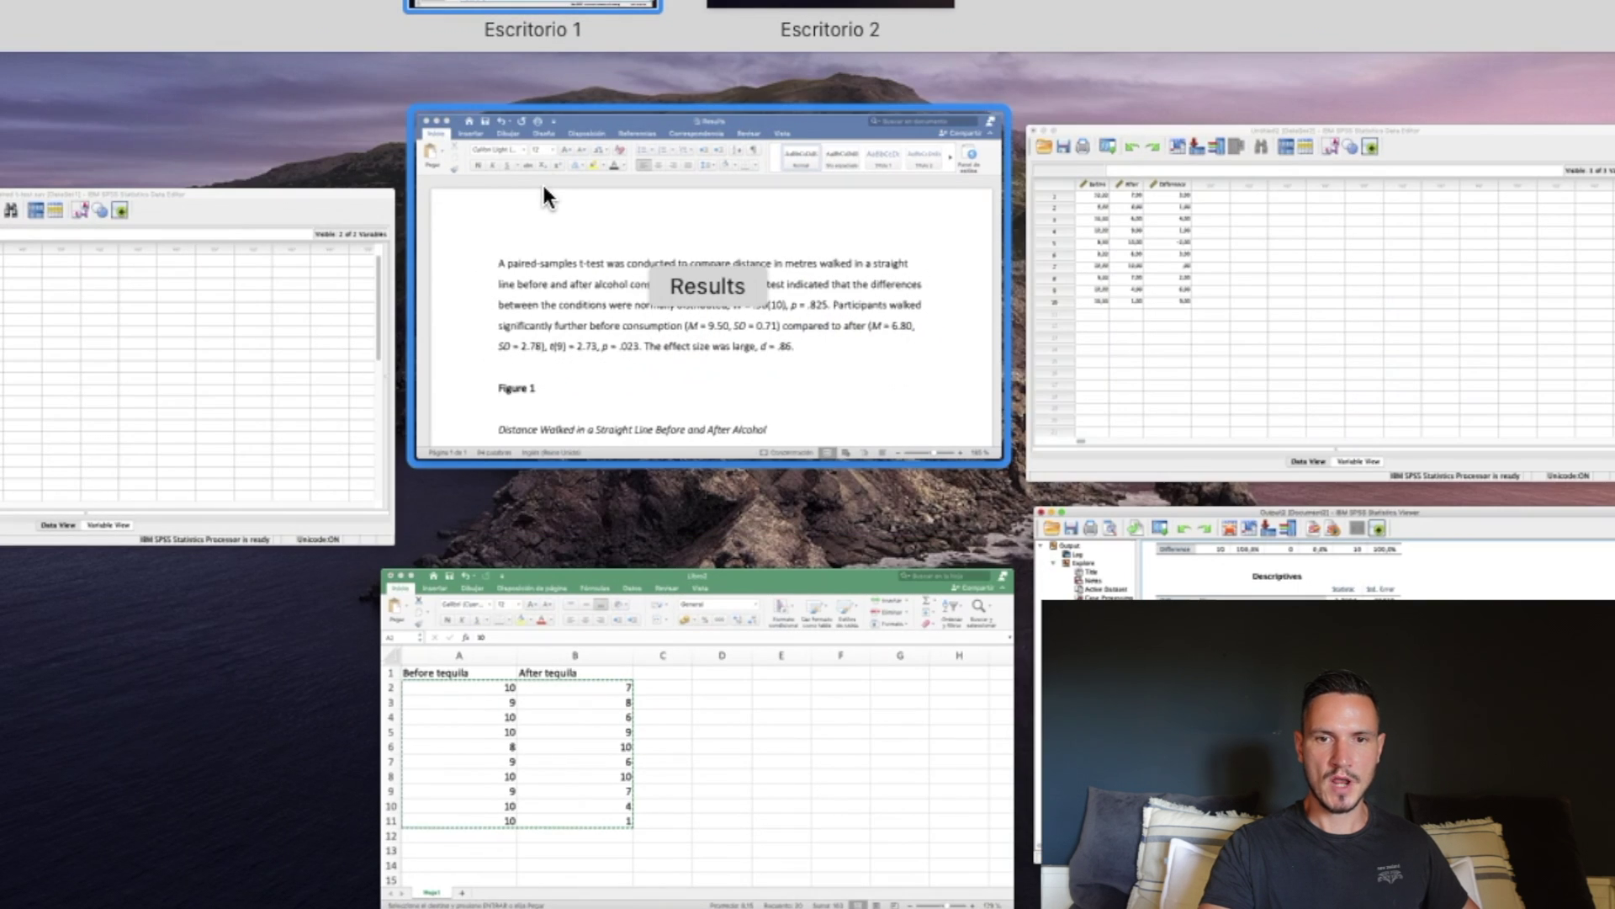
{"action": "left_click", "coordinate": [542, 187]}
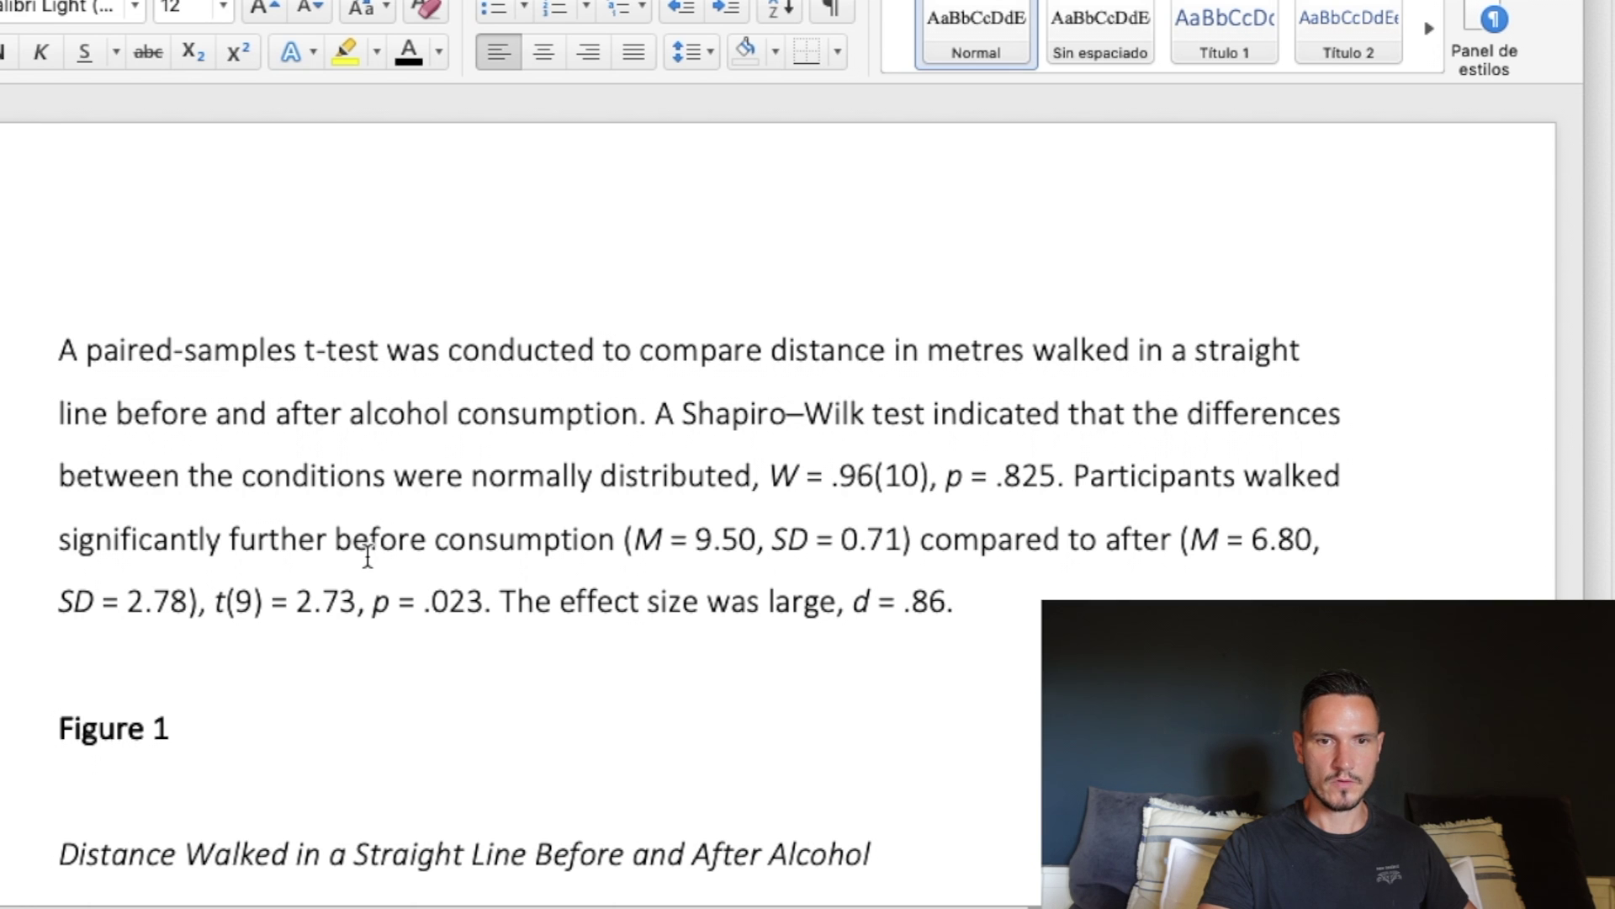
{"action": "key", "text": "ctrl+Up"}
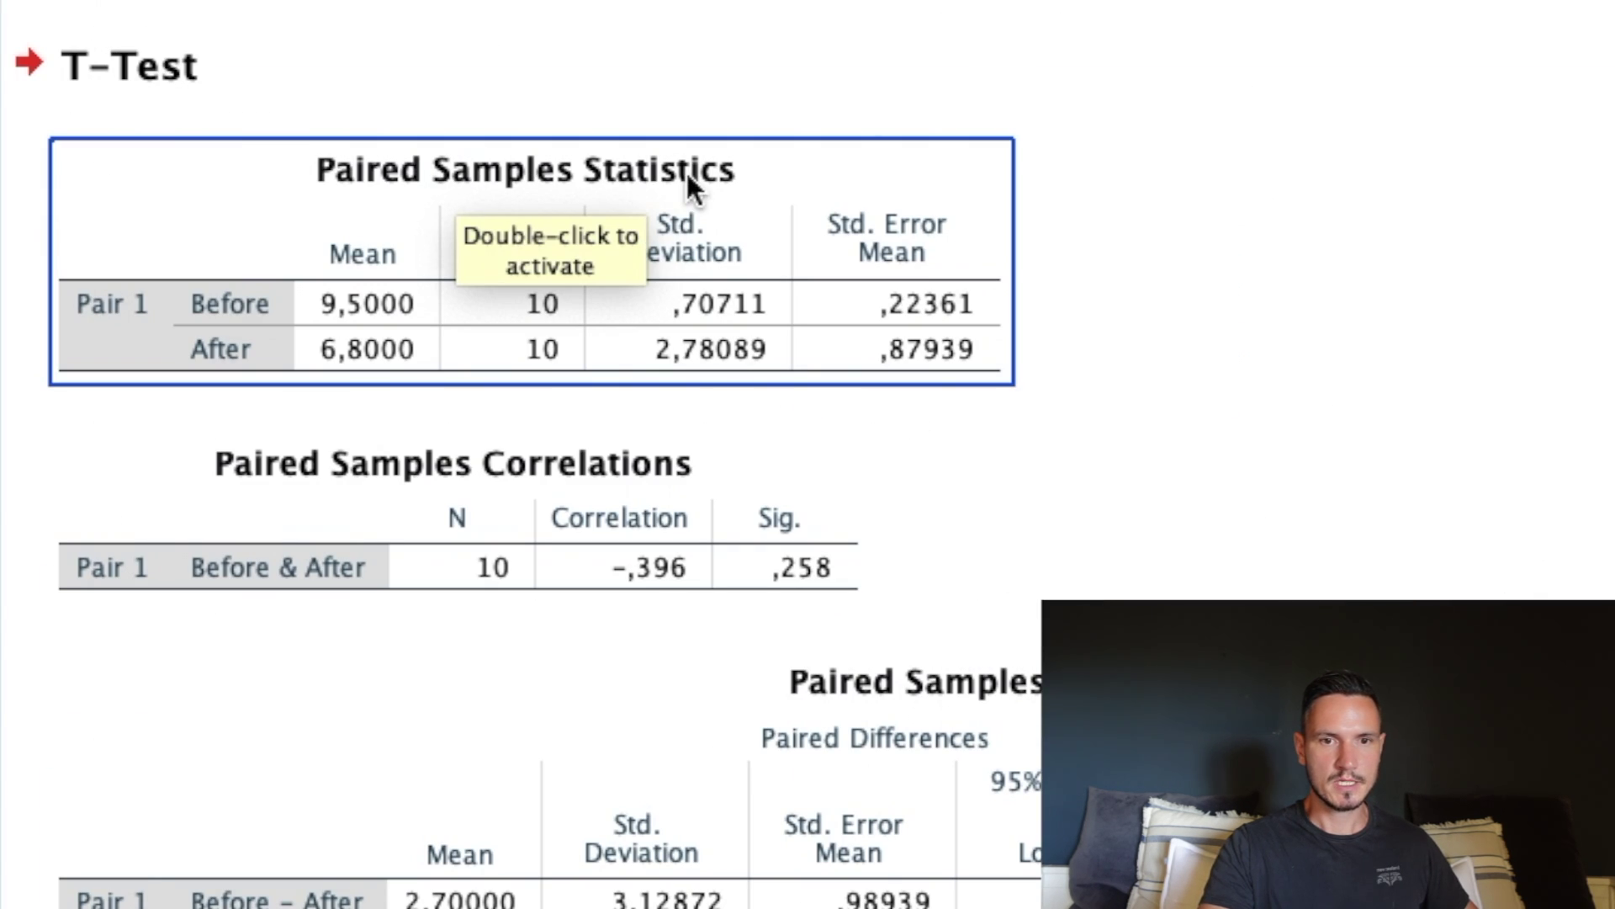
{"action": "left_click", "coordinate": [1218, 97]}
{"action": "left_click", "coordinate": [404, 335]}
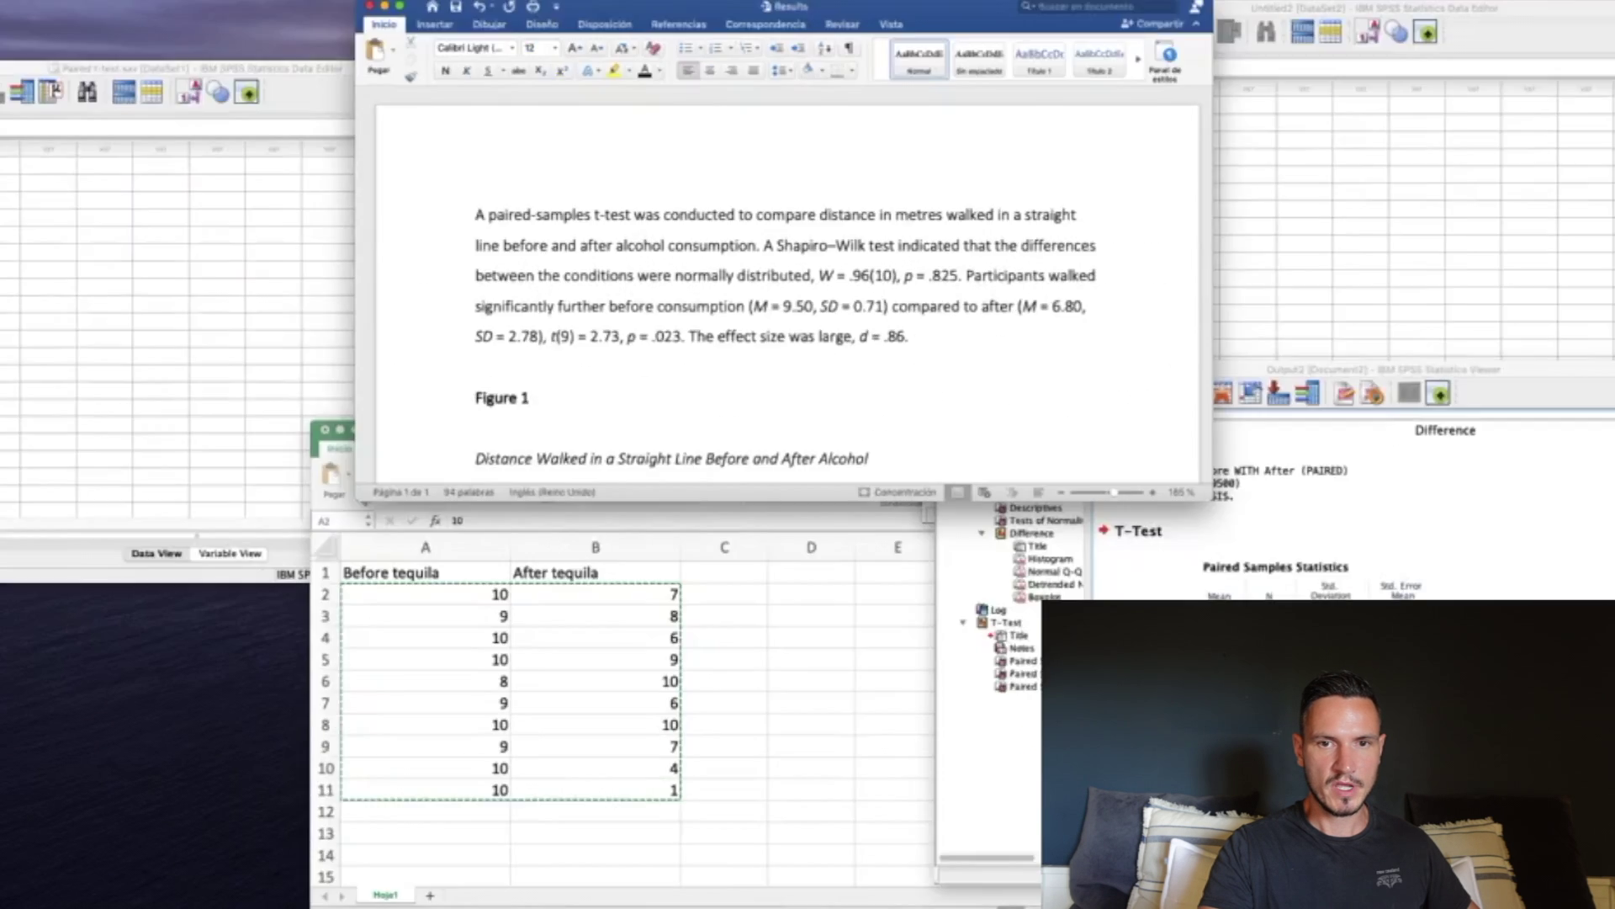
{"action": "left_click", "coordinate": [1229, 634]}
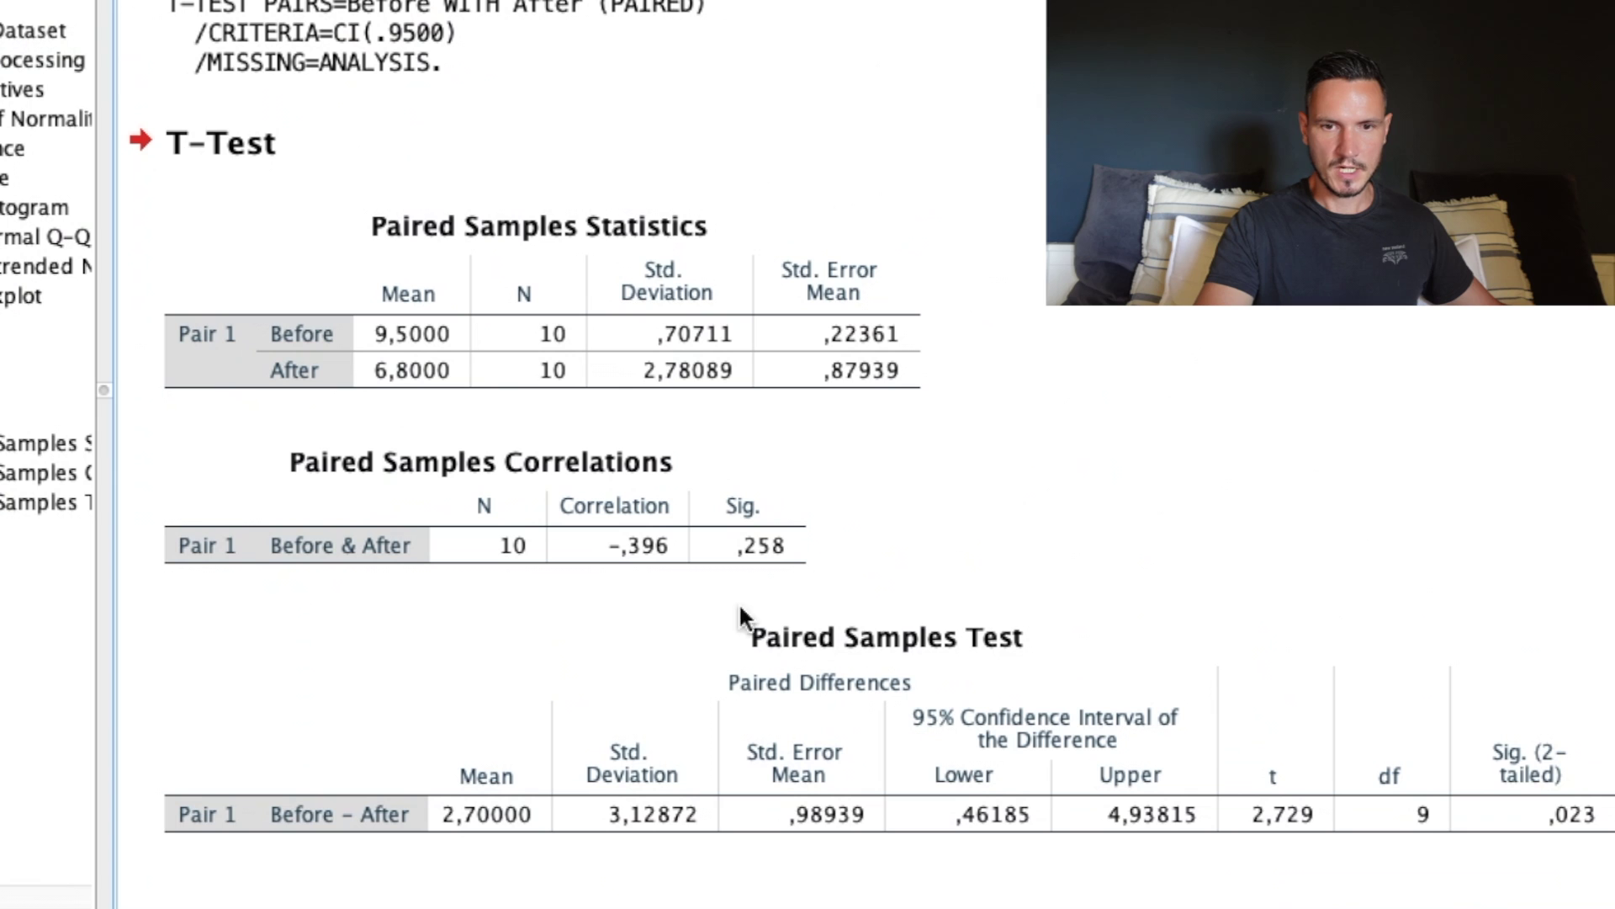
{"action": "left_click", "coordinate": [799, 627]}
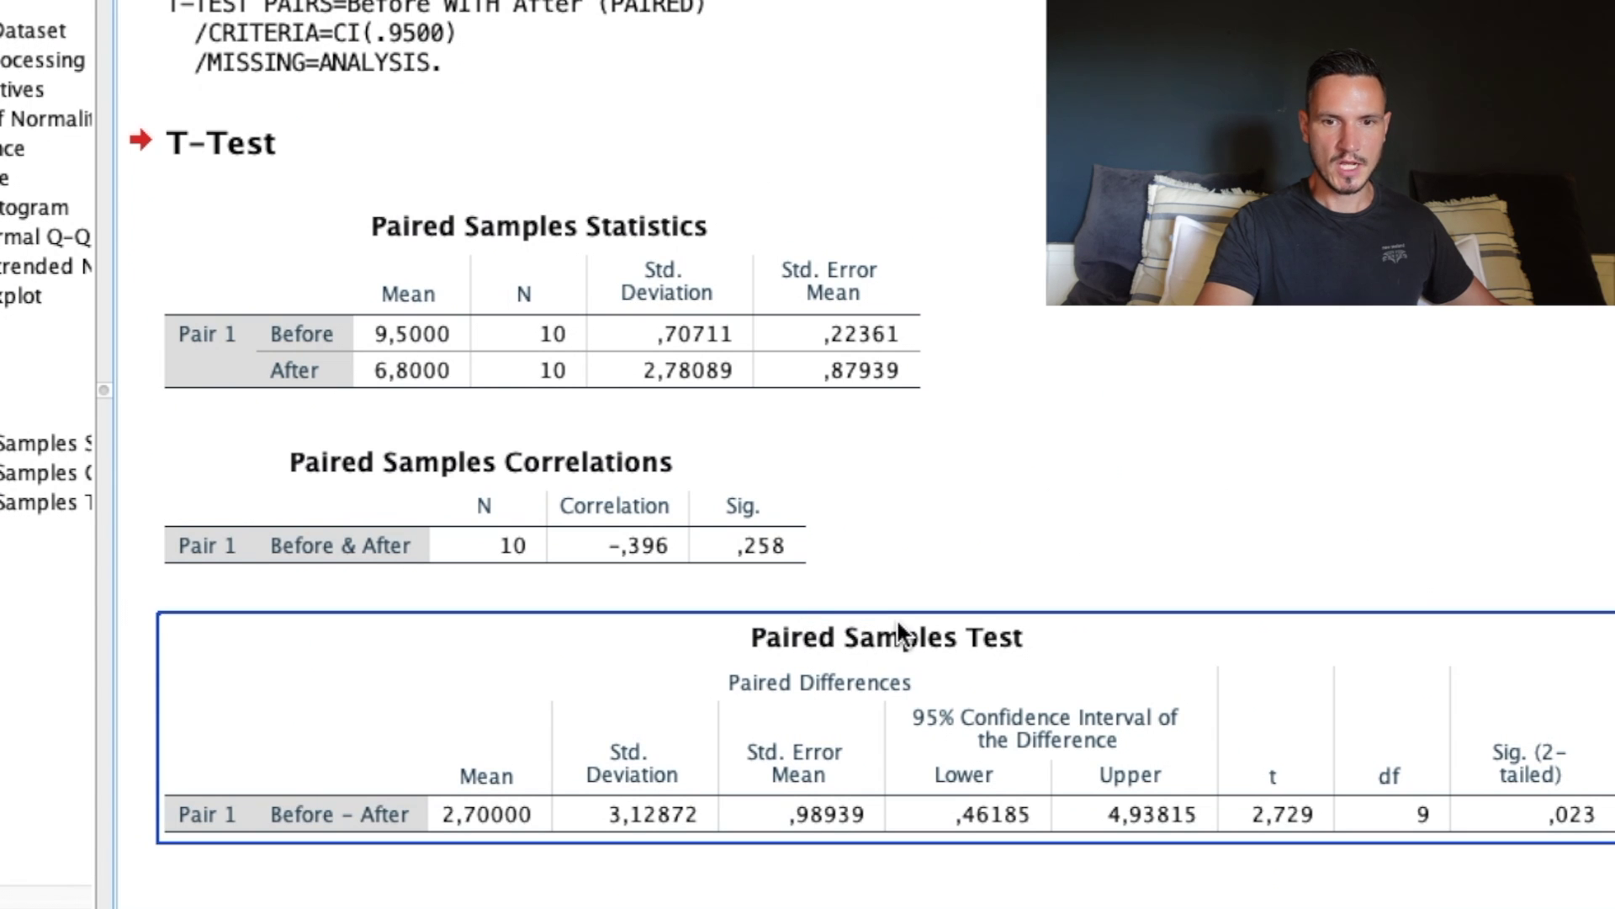
{"action": "left_click", "coordinate": [1086, 547]}
{"action": "left_click", "coordinate": [1315, 784]}
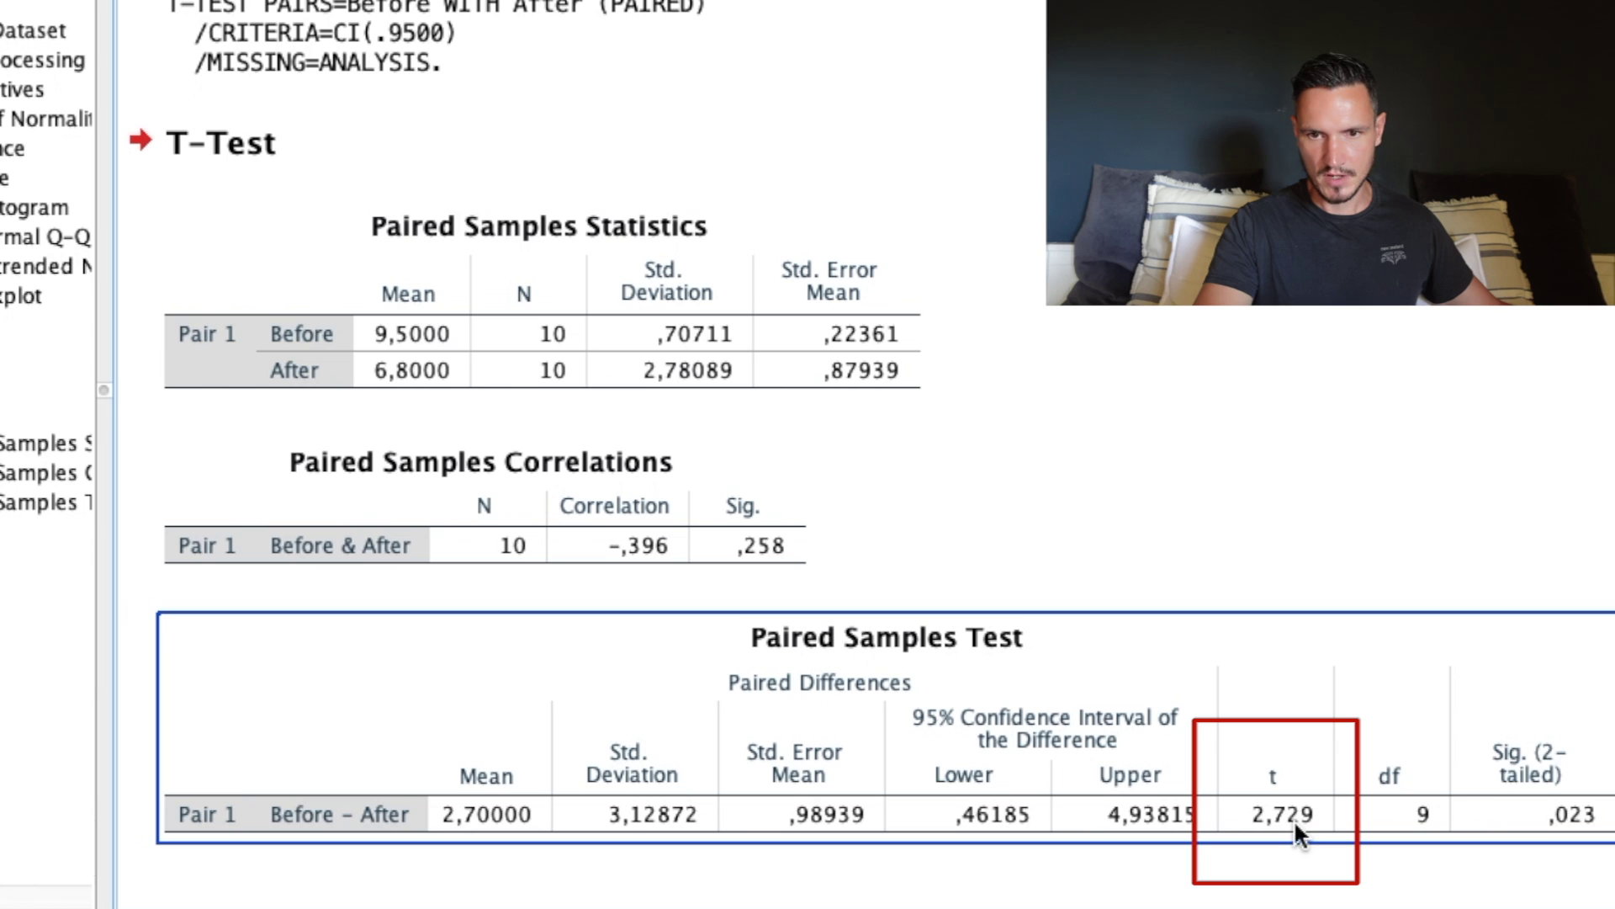
{"action": "left_click", "coordinate": [696, 555]}
{"action": "left_click", "coordinate": [1235, 813]}
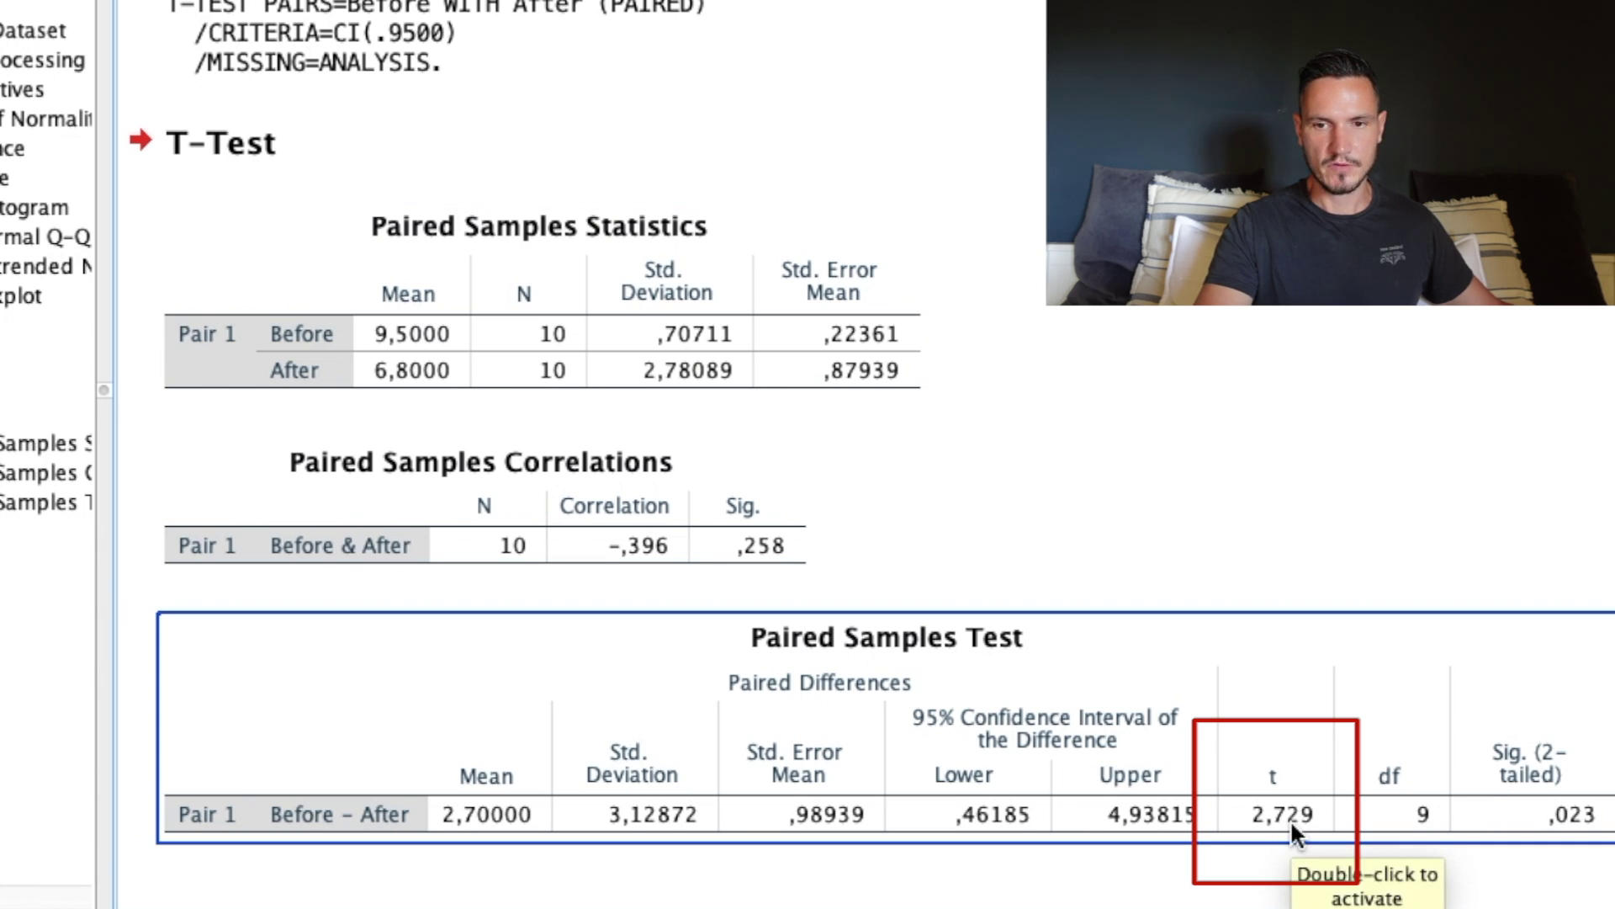
{"action": "left_click", "coordinate": [1410, 820]}
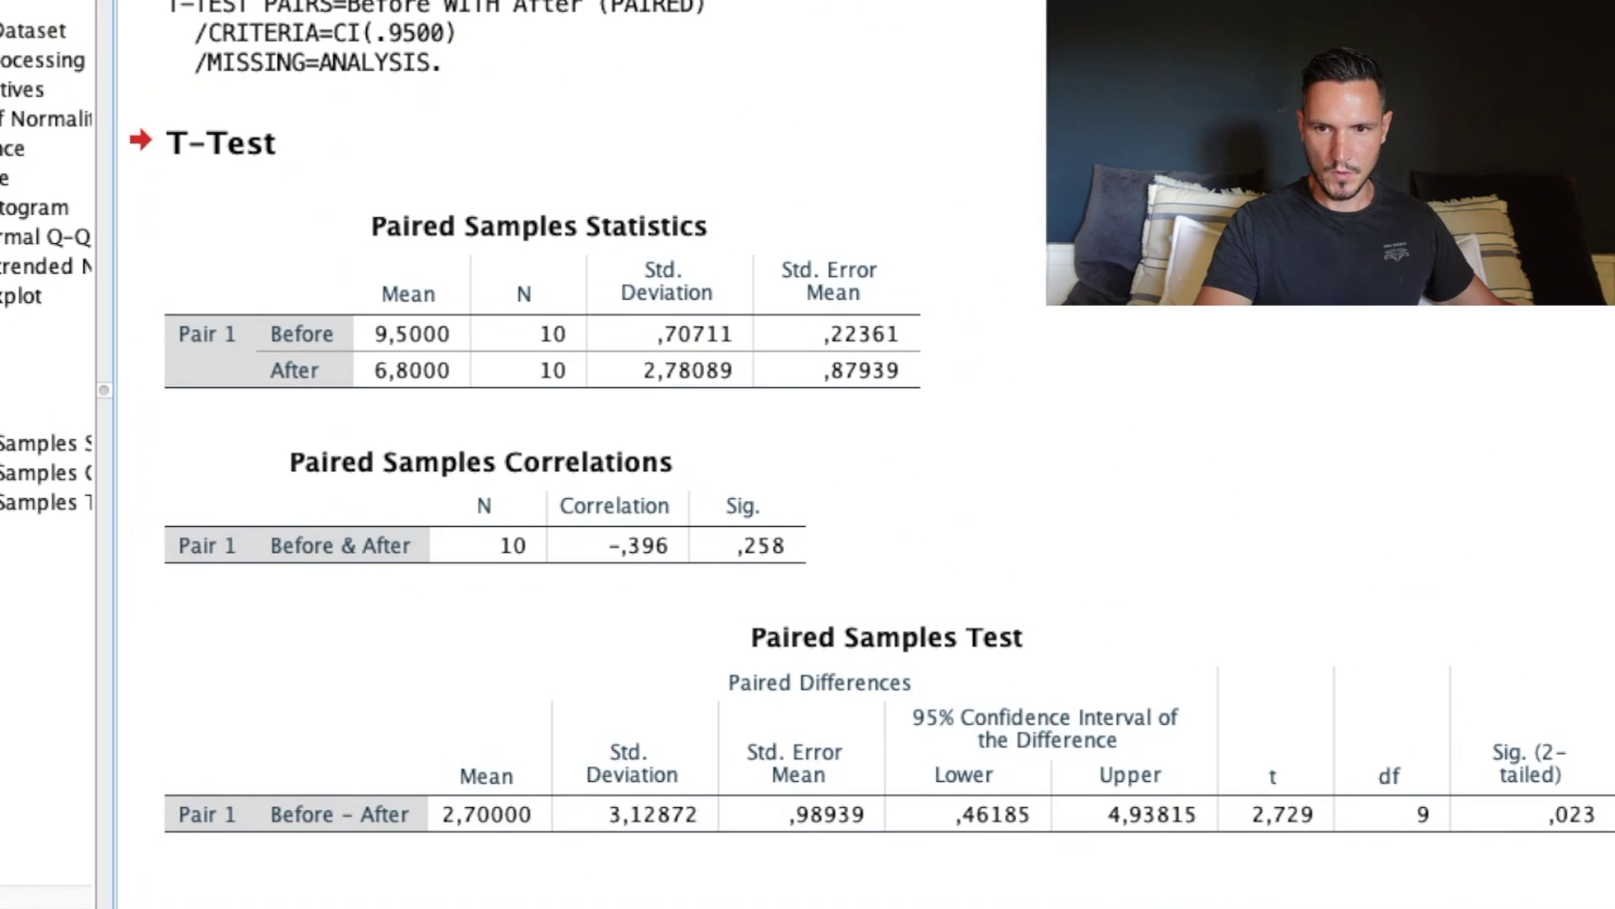
{"action": "left_click", "coordinate": [1567, 759]}
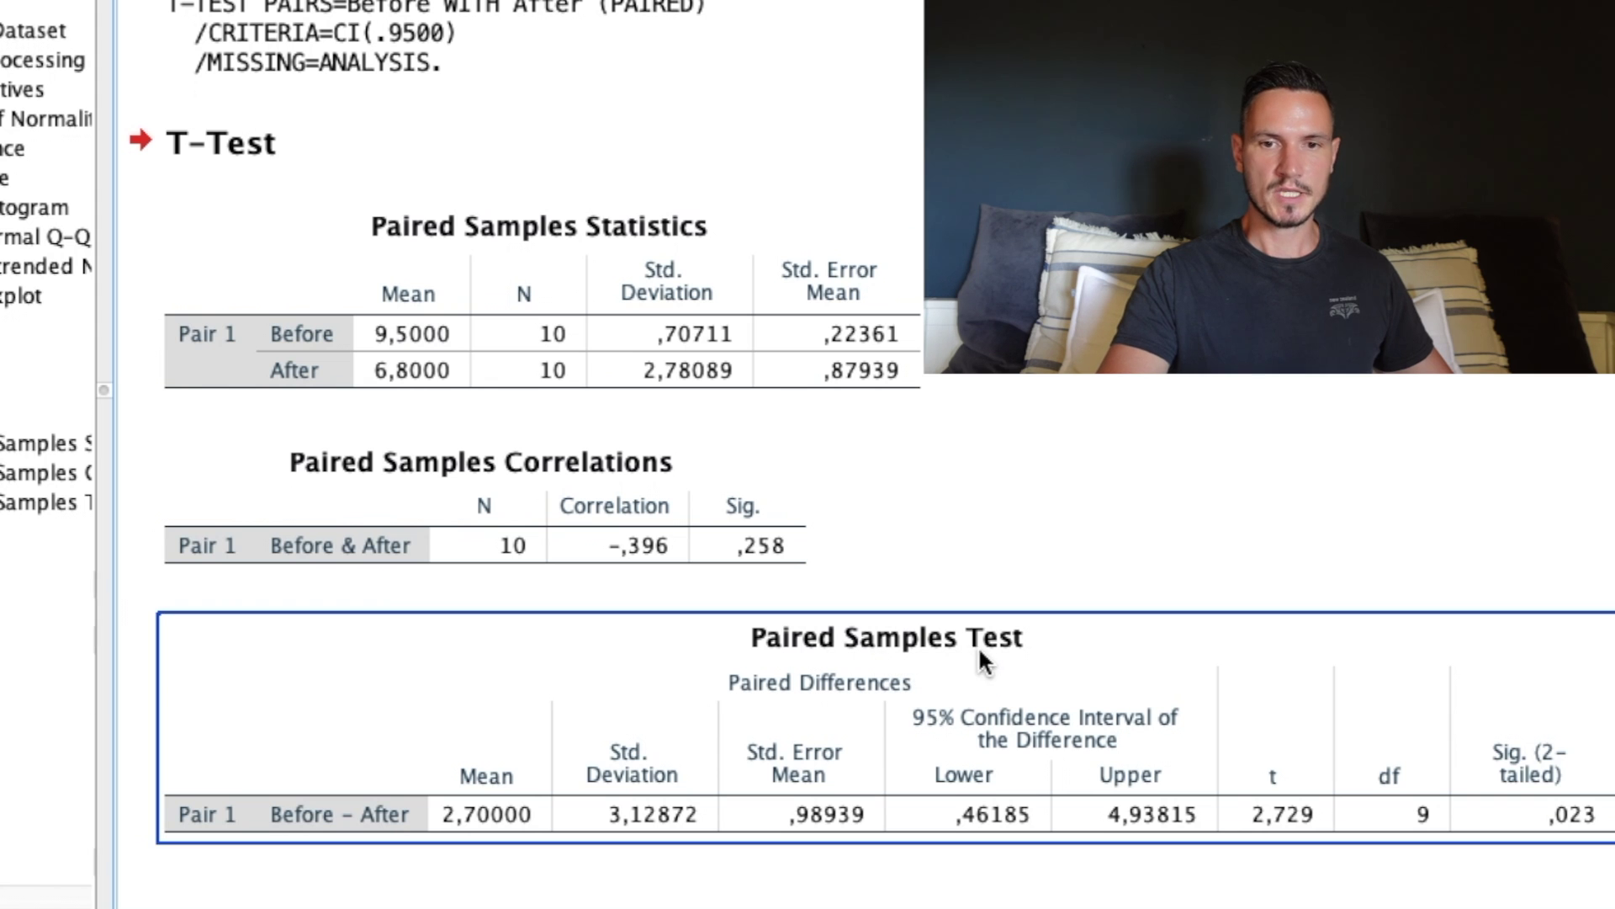
{"action": "left_click", "coordinate": [1060, 572]}
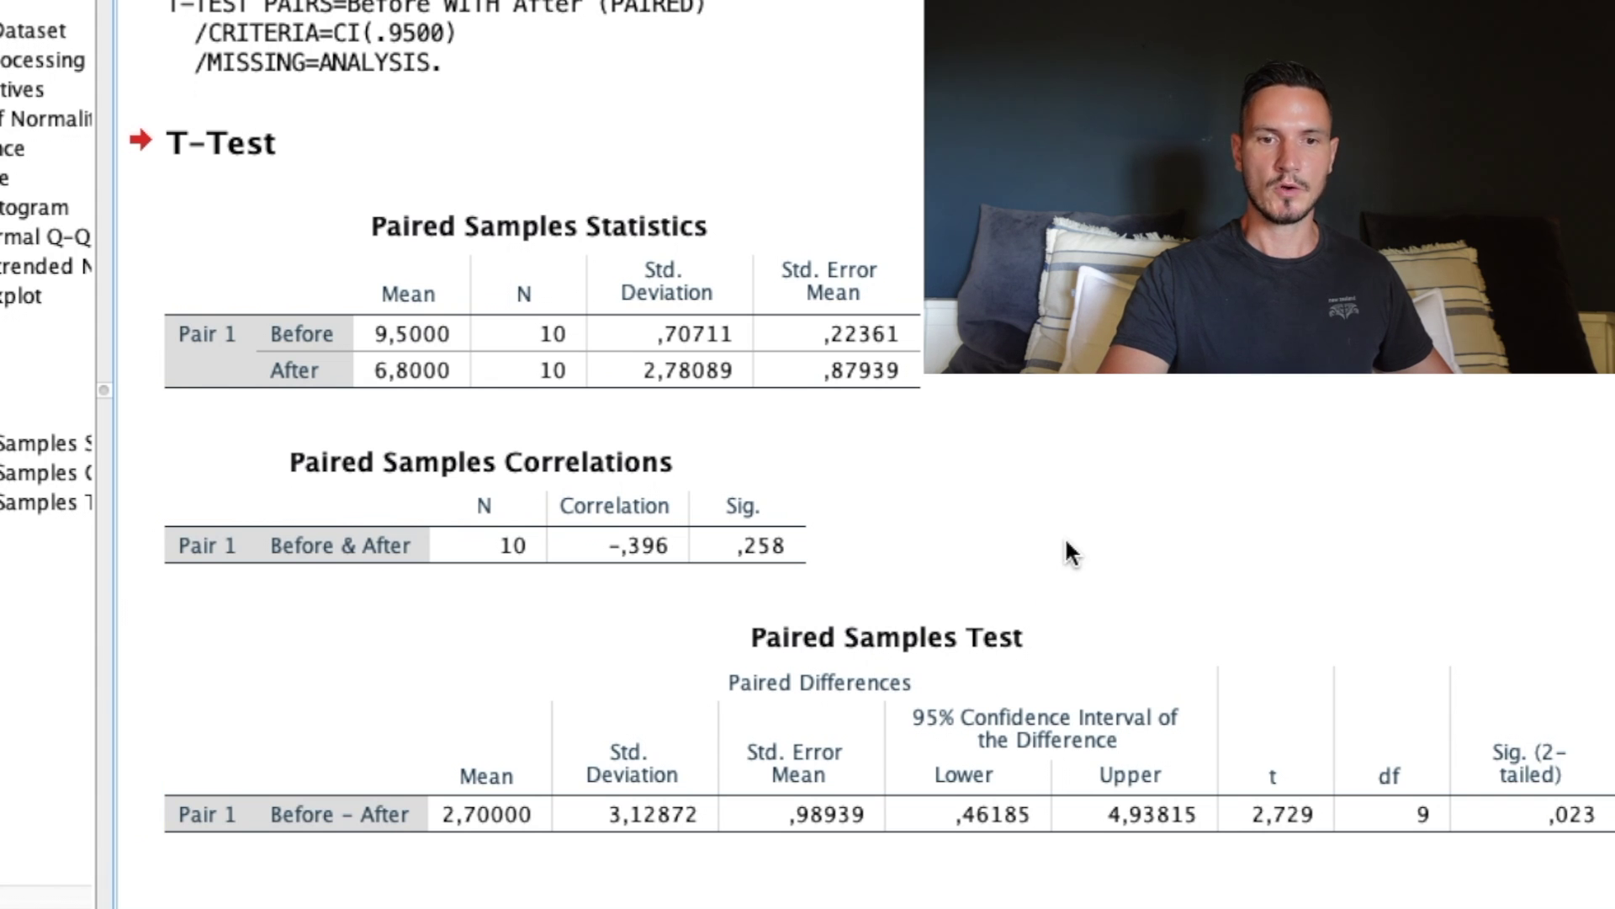
{"action": "left_click", "coordinate": [453, 822]}
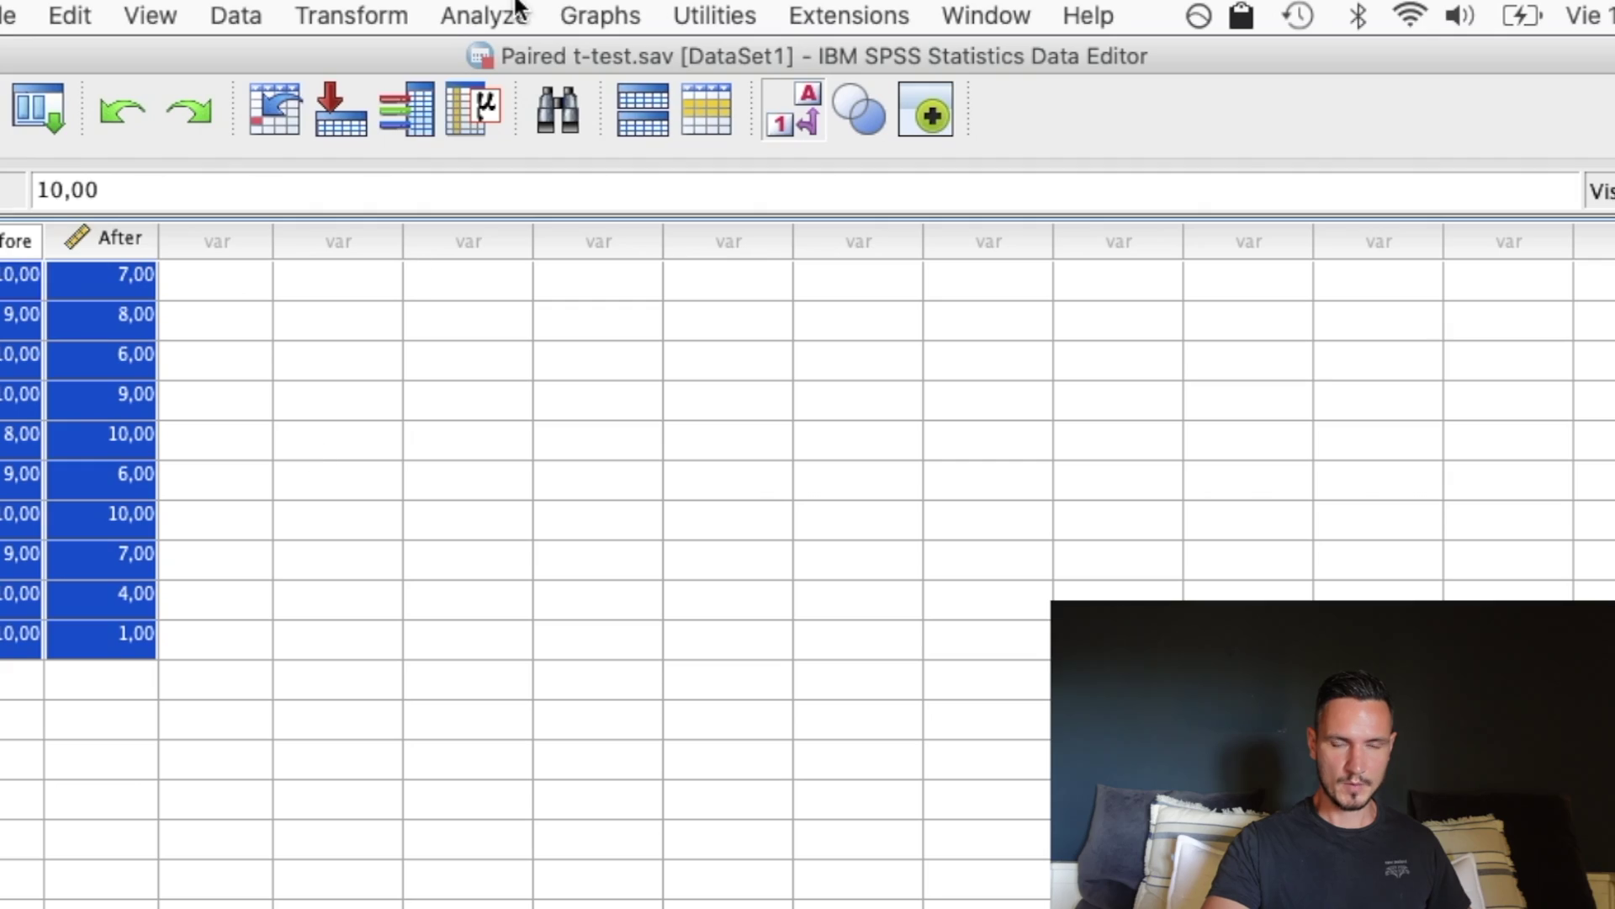
- Open Chart Builder on the walking dataset and start a Simple Bar chart
{"action": "left_click", "coordinate": [444, 14]}
{"action": "mouse_move", "coordinate": [589, 10]}
{"action": "key", "text": "ctrl+Up"}
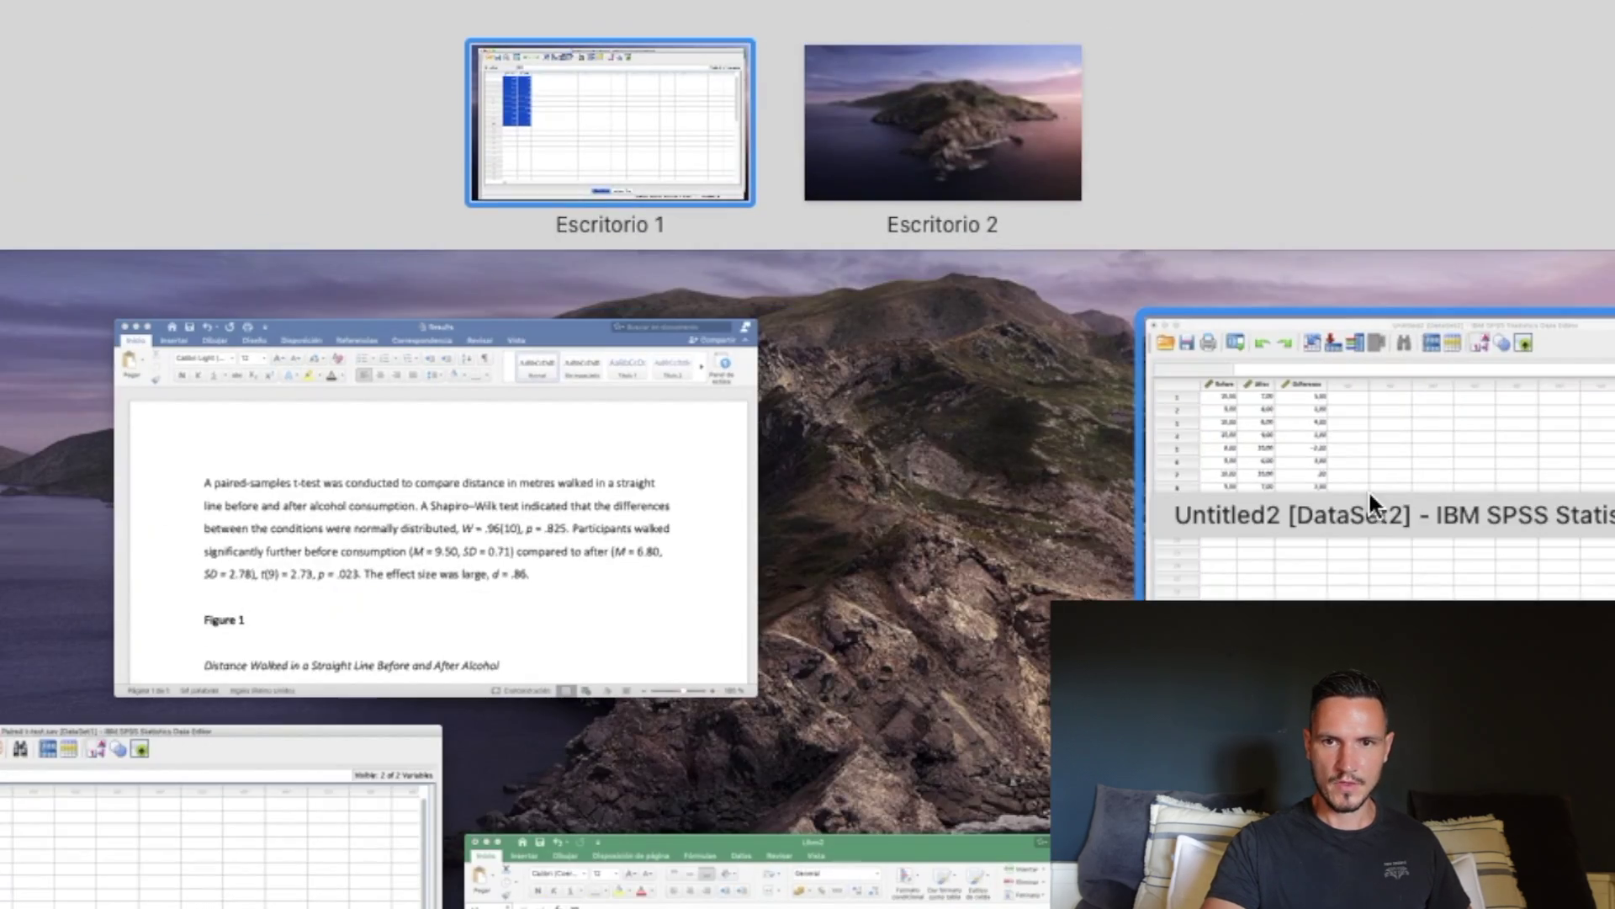
{"action": "left_click", "coordinate": [1380, 404]}
{"action": "left_click", "coordinate": [620, 51]}
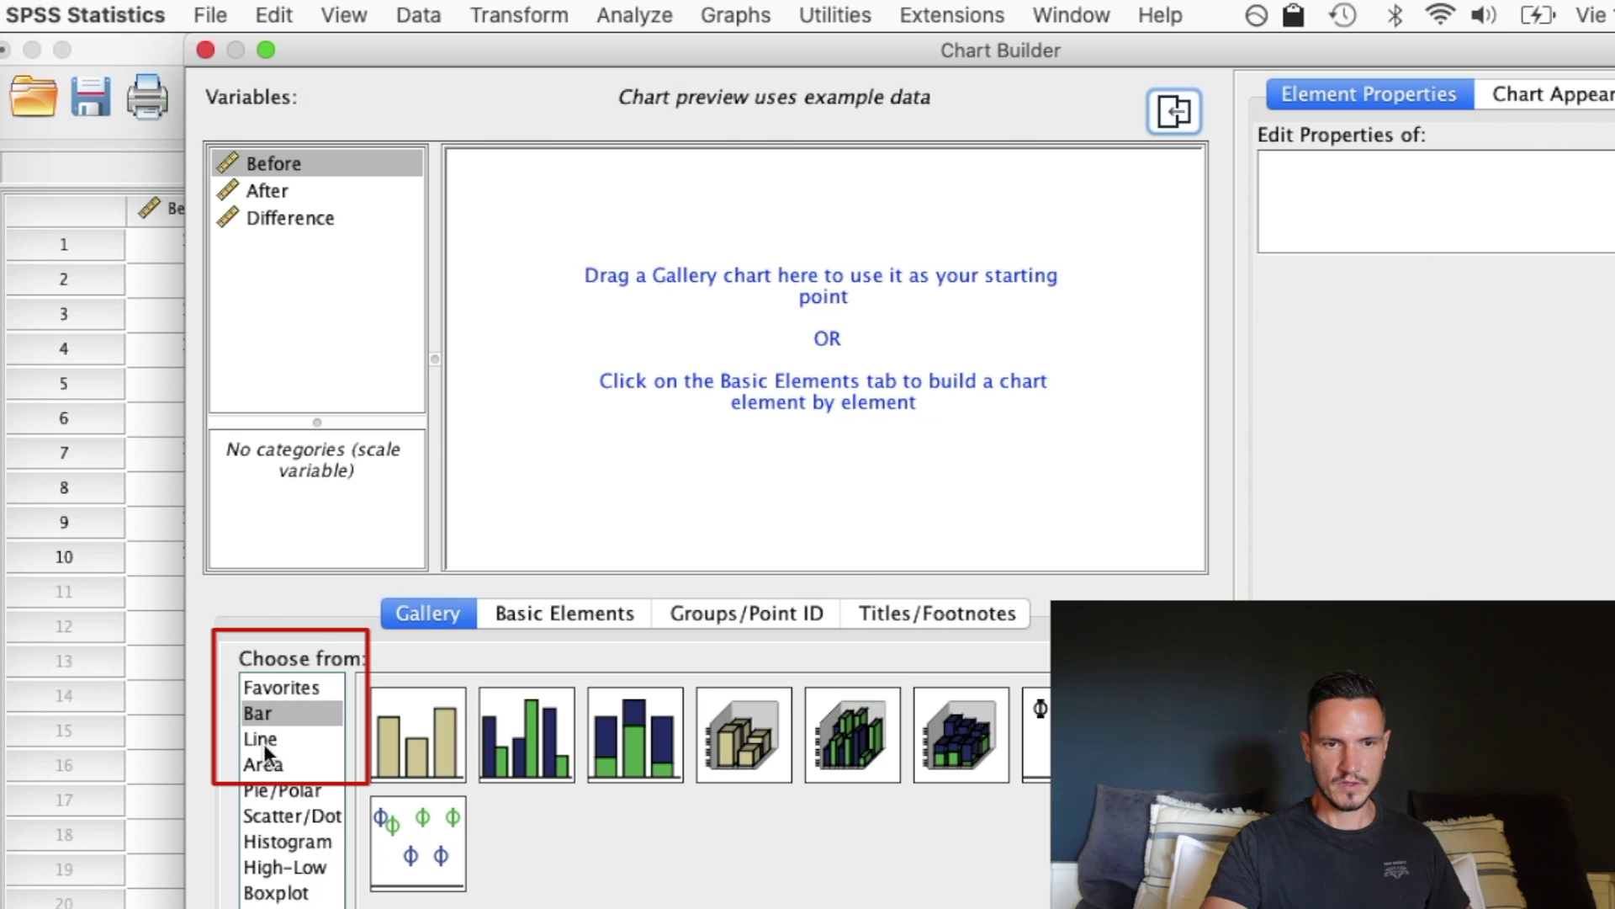
{"action": "left_click", "coordinate": [411, 745]}
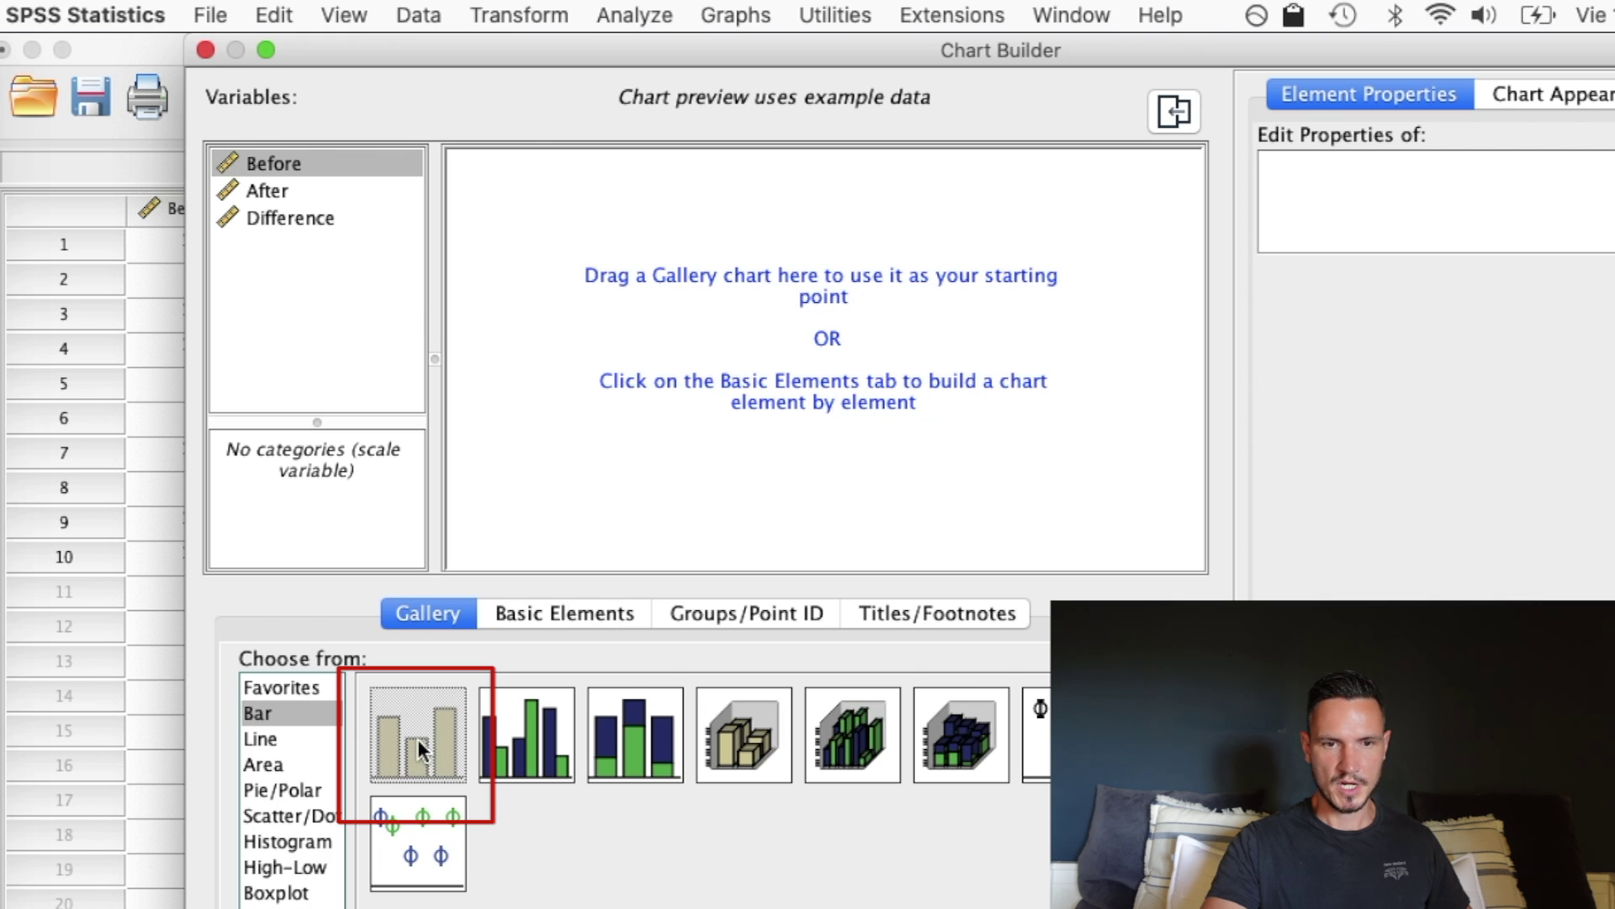
{"action": "double_click", "coordinate": [417, 739]}
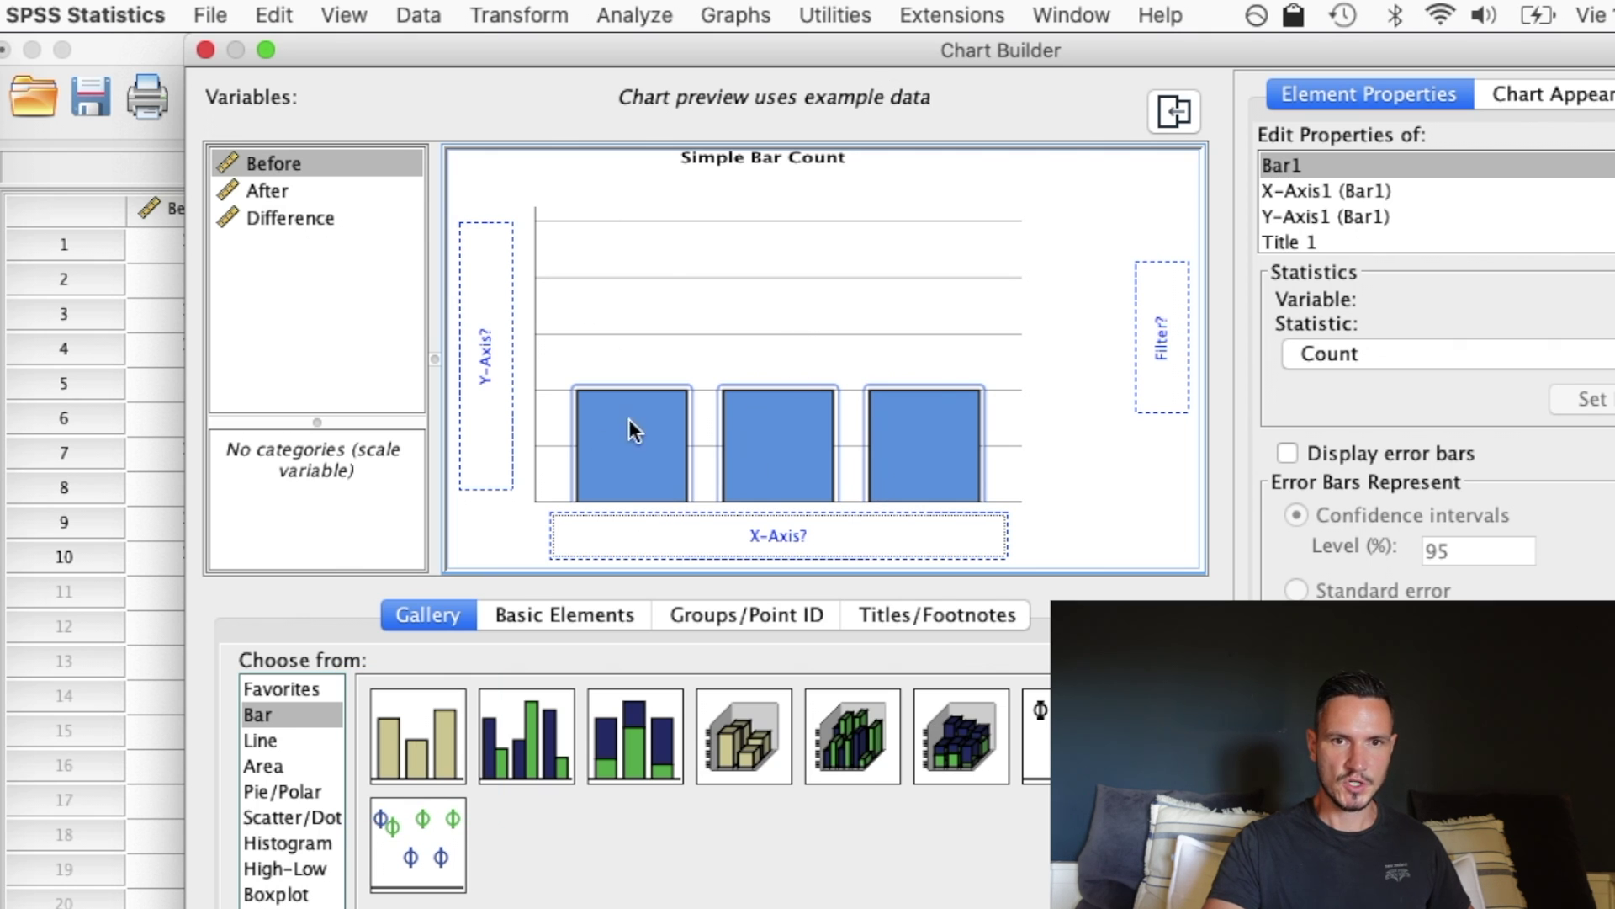
- Place Before and After on the Y-axis, add 95% CI error bars, and create the chart
{"action": "left_click", "coordinate": [250, 164]}
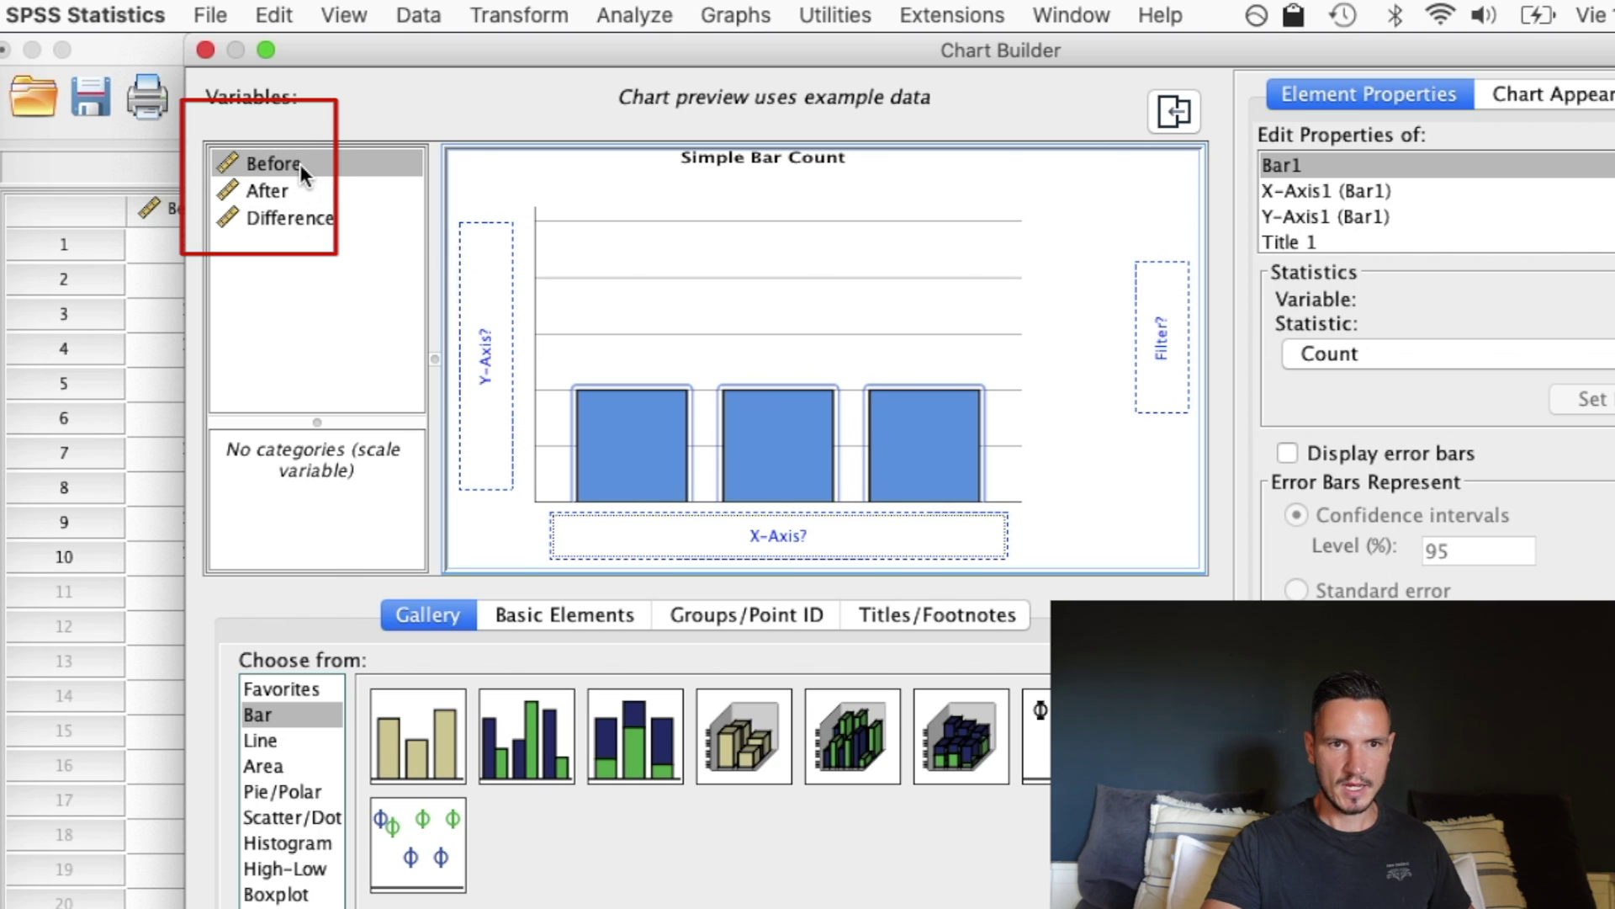
{"action": "left_click_drag", "start_coordinate": [299, 164], "coordinate": [466, 264]}
{"action": "left_click", "coordinate": [280, 194]}
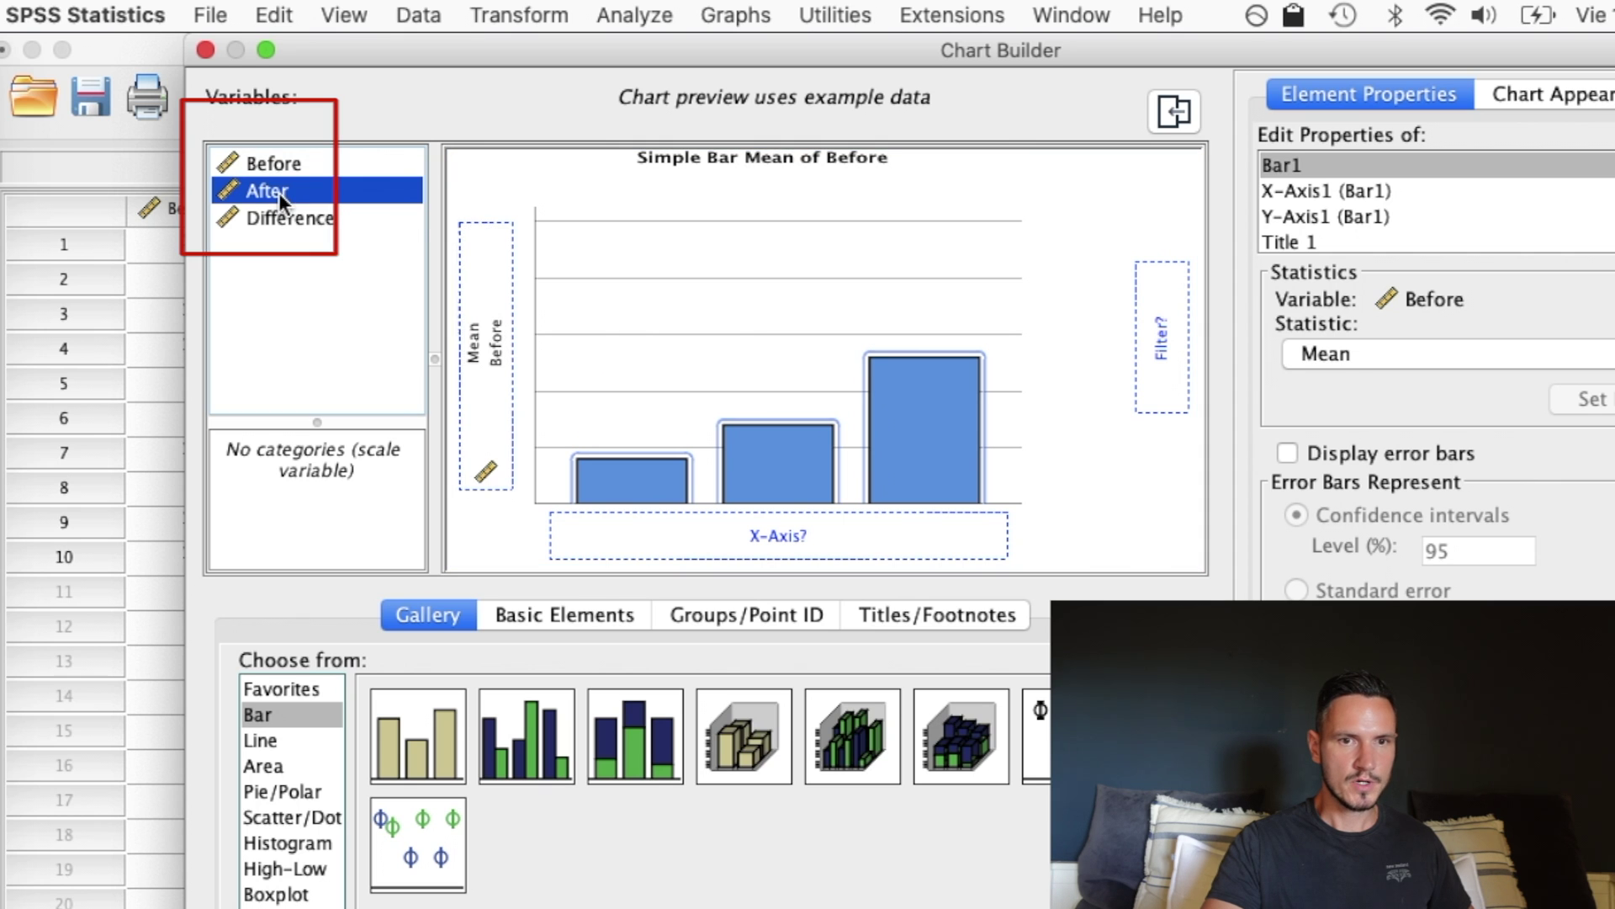
{"action": "mouse_move", "coordinate": [280, 193]}
{"action": "left_mouse_down"}
{"action": "mouse_move", "coordinate": [426, 216]}
{"action": "mouse_move", "coordinate": [486, 263]}
{"action": "mouse_move", "coordinate": [476, 251]}
{"action": "left_mouse_up"}
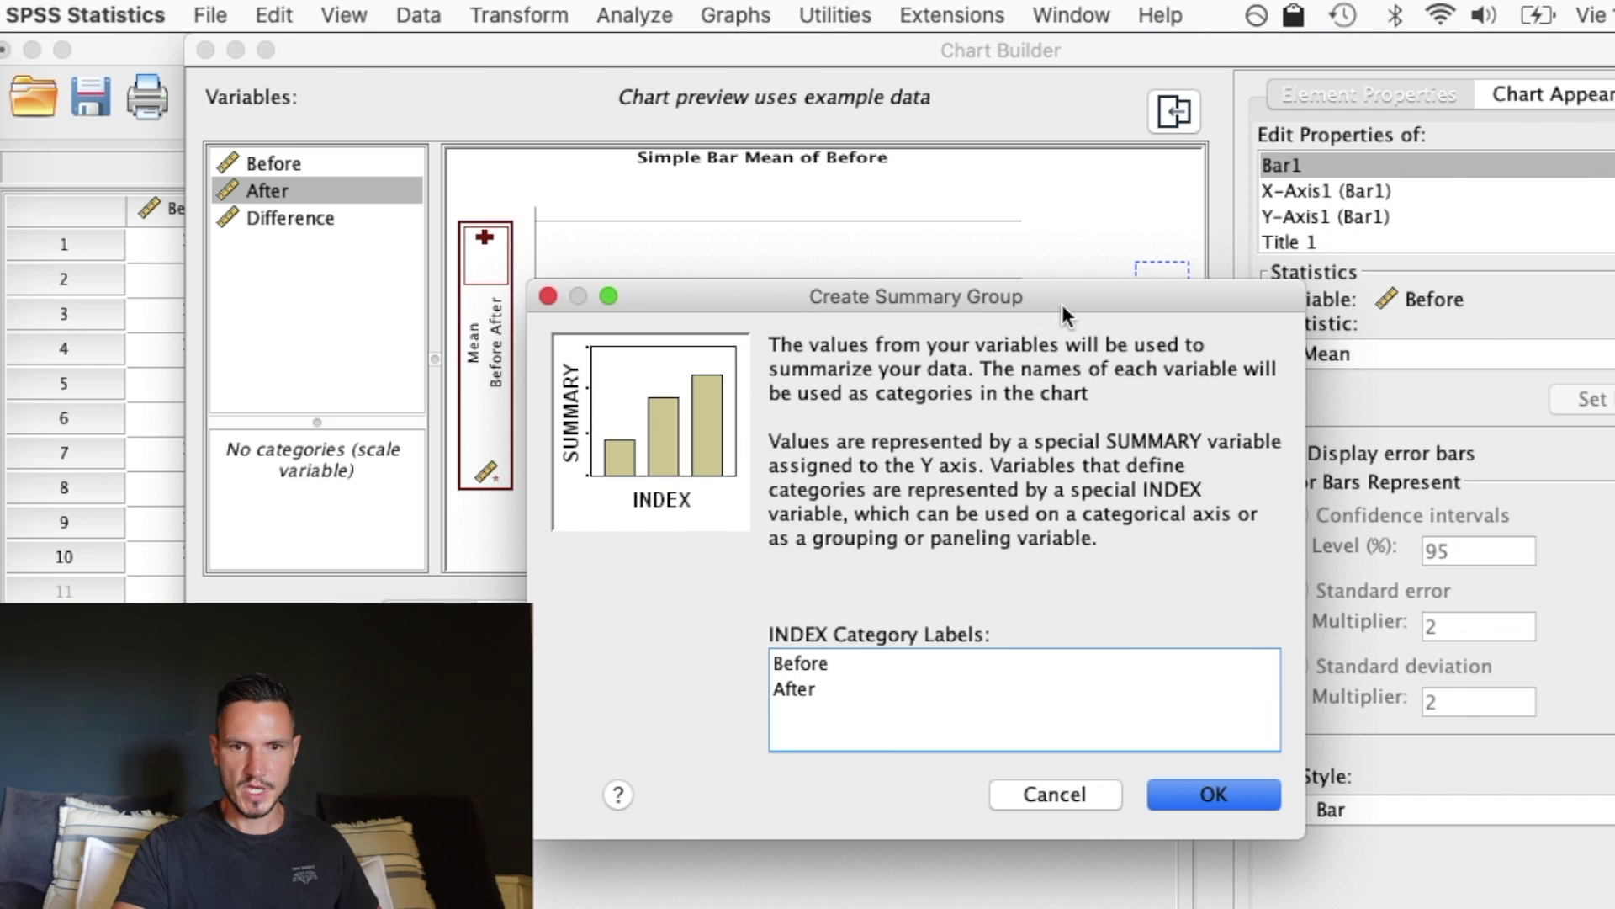
{"action": "left_click", "coordinate": [1243, 785]}
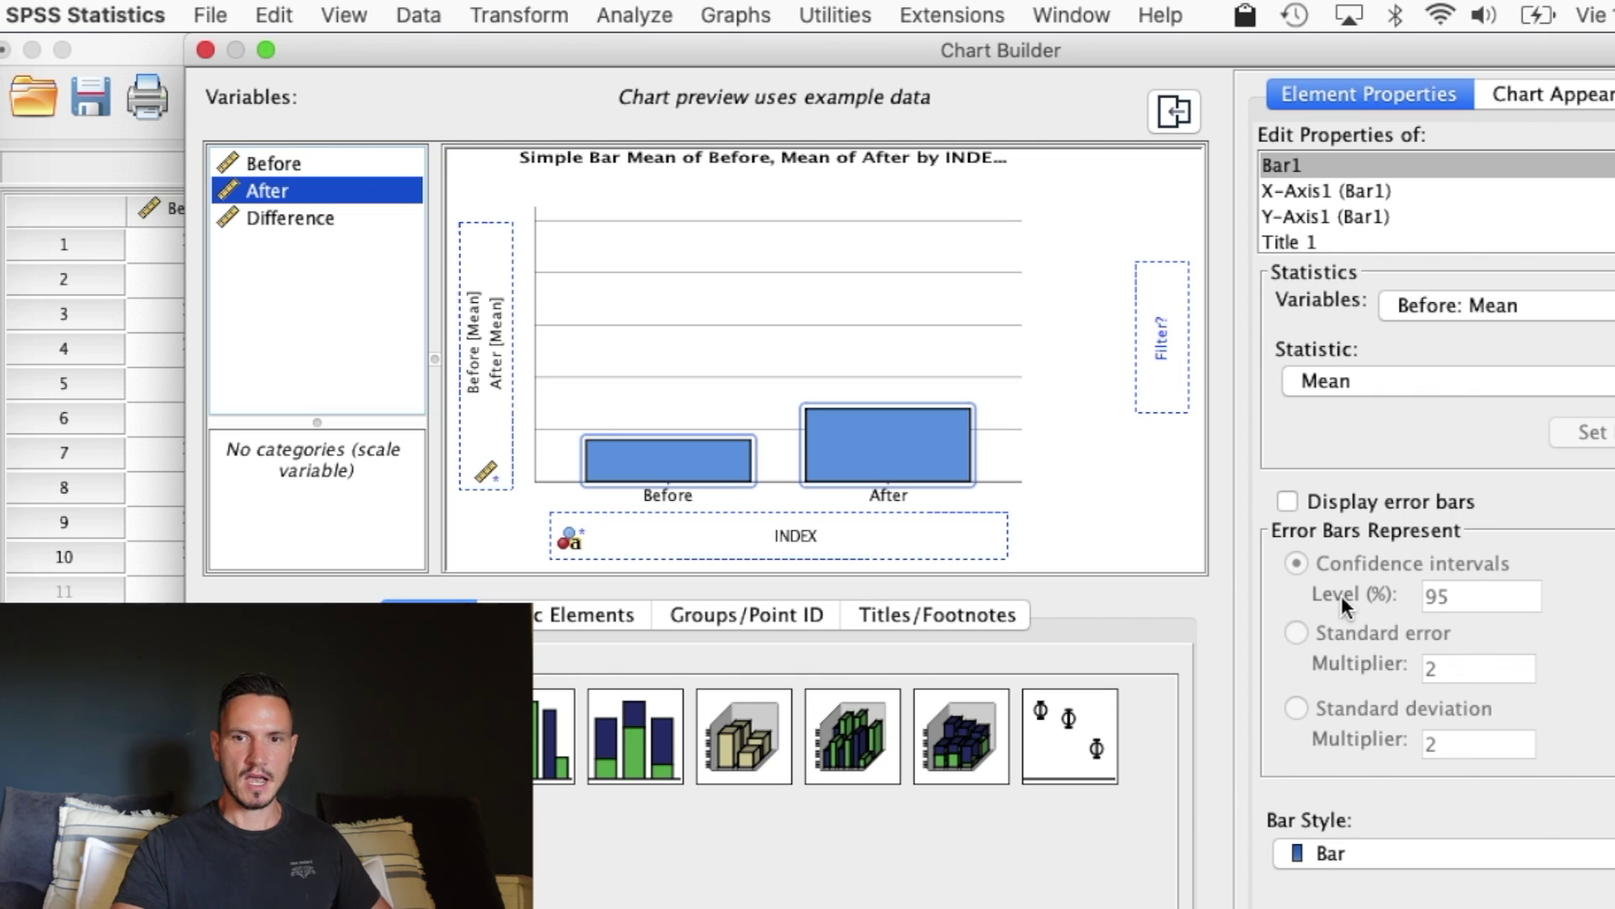
{"action": "left_click", "coordinate": [1288, 500]}
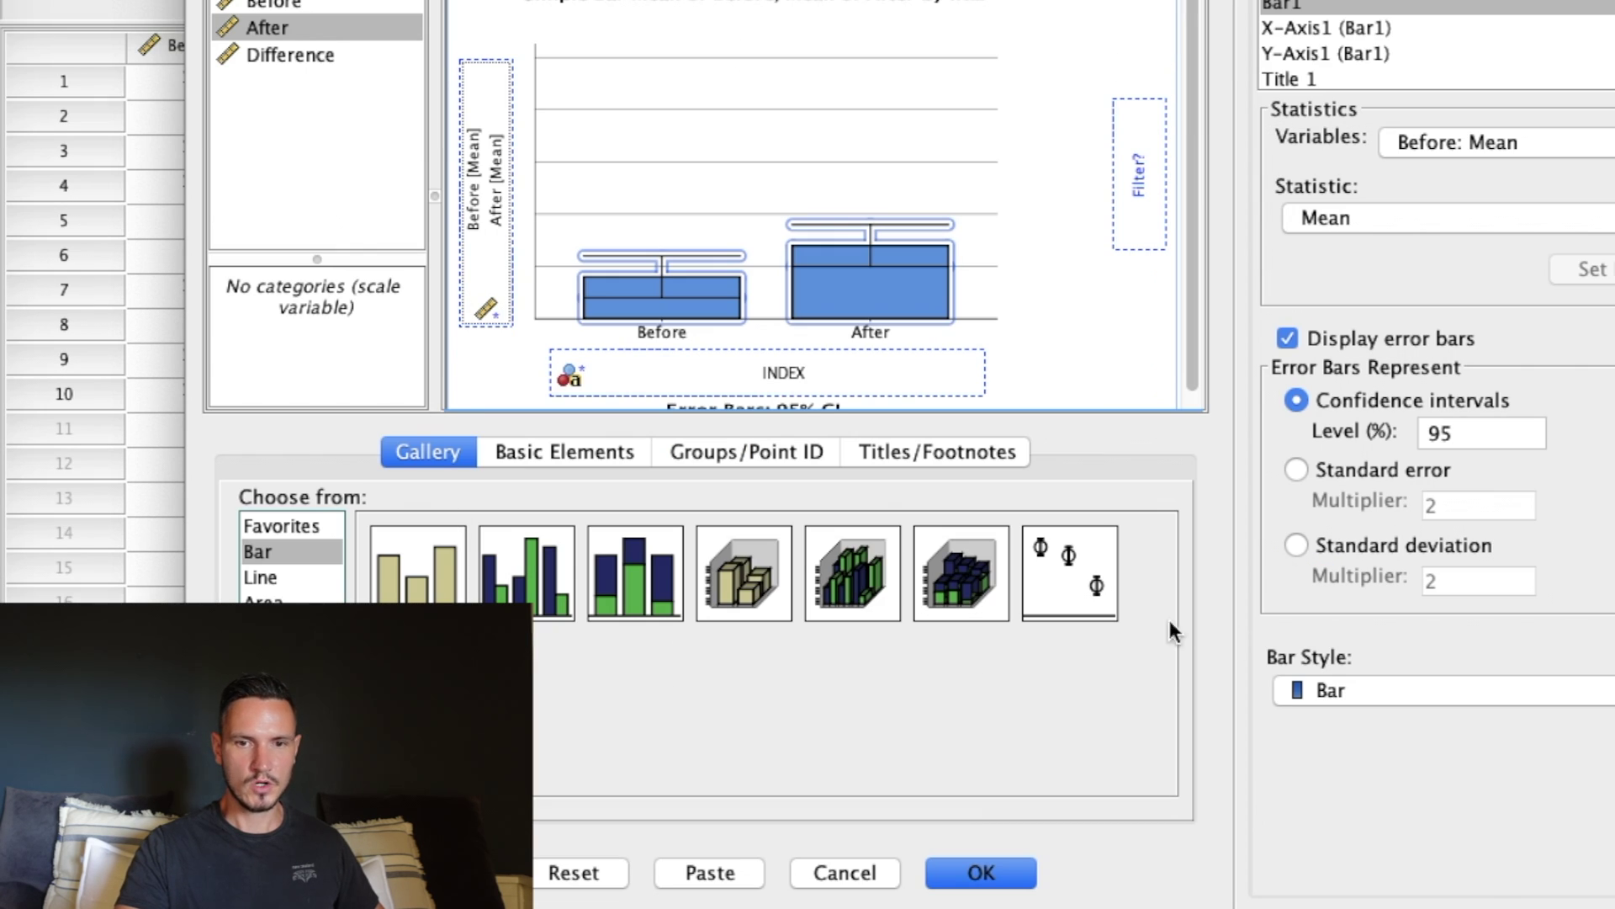
{"action": "left_click", "coordinate": [981, 873]}
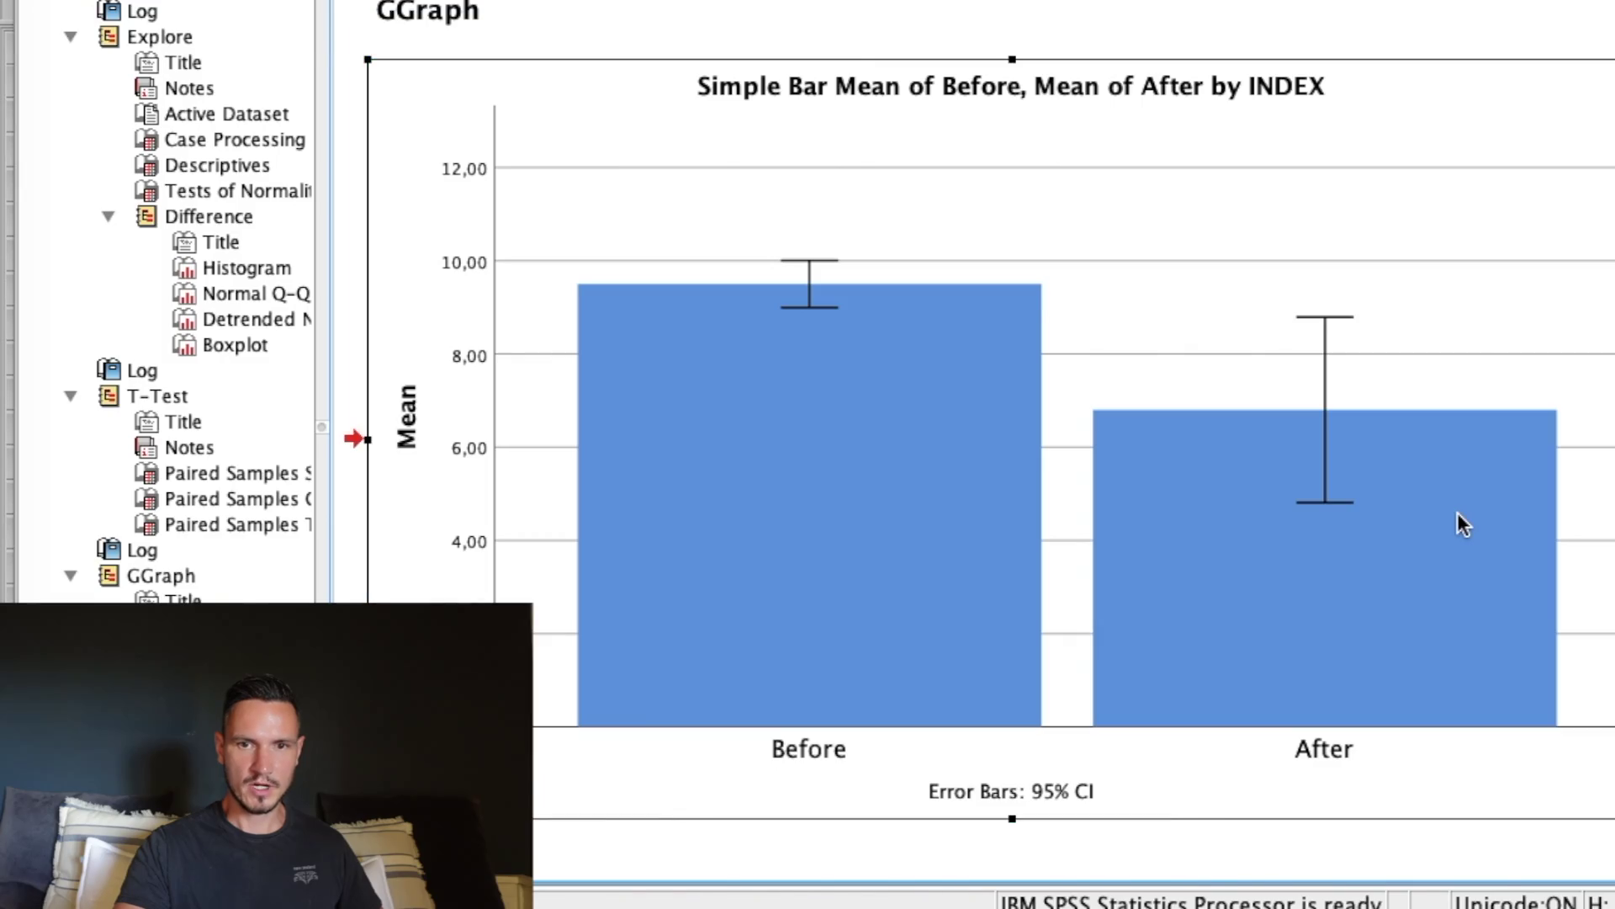
- Open the bar chart in Chart Editor and delete its title
{"action": "double_click", "coordinate": [1458, 512]}
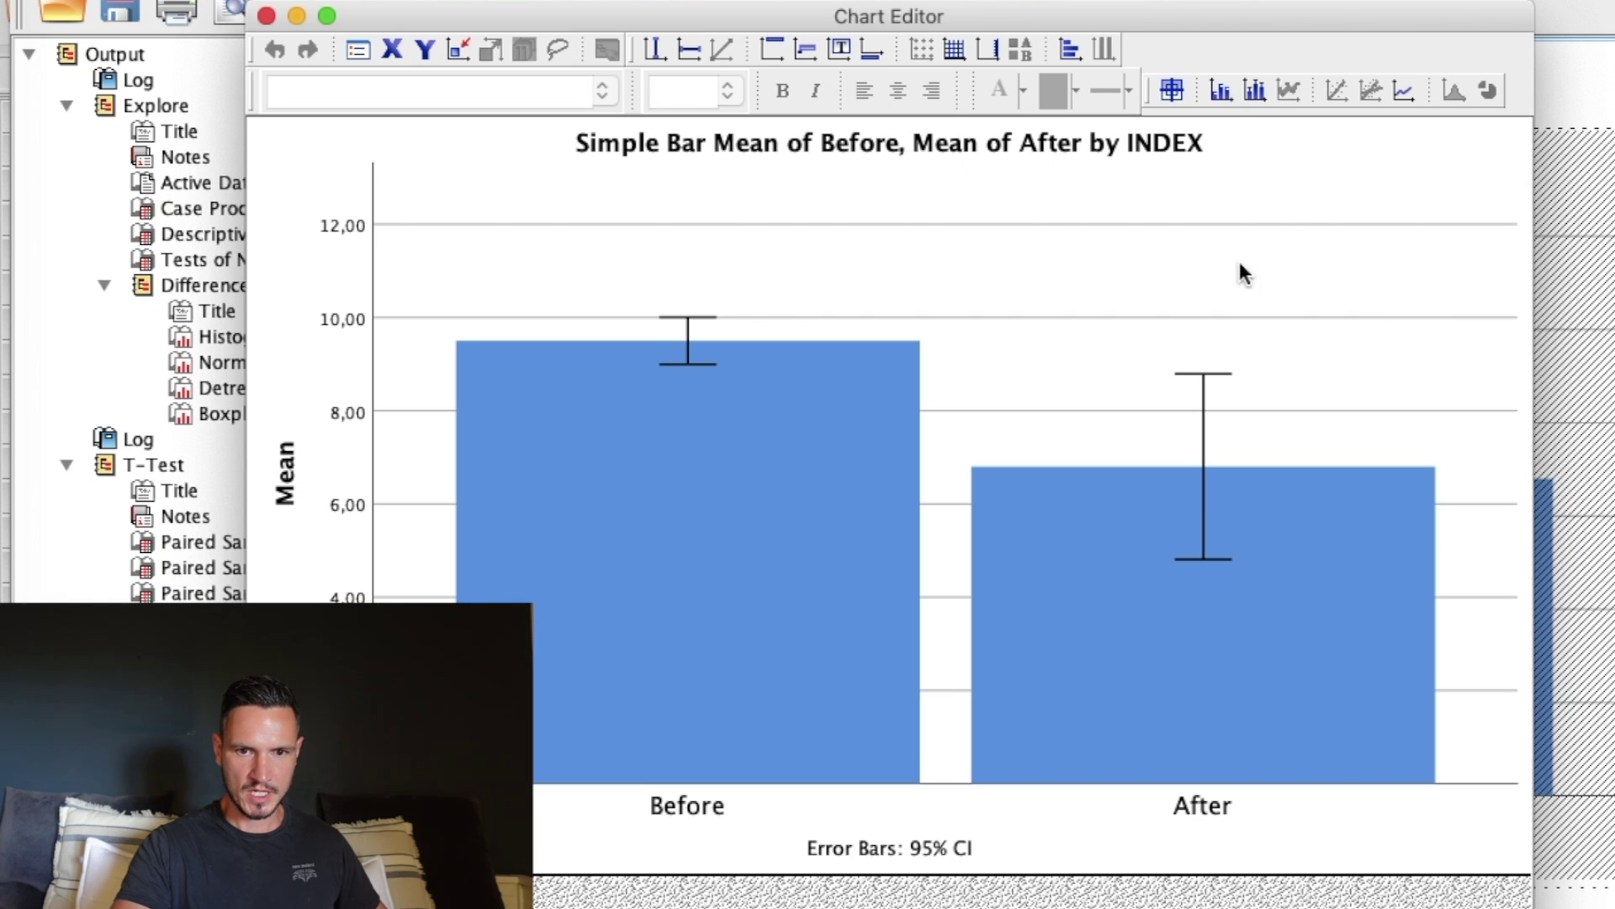
{"action": "left_click", "coordinate": [994, 145]}
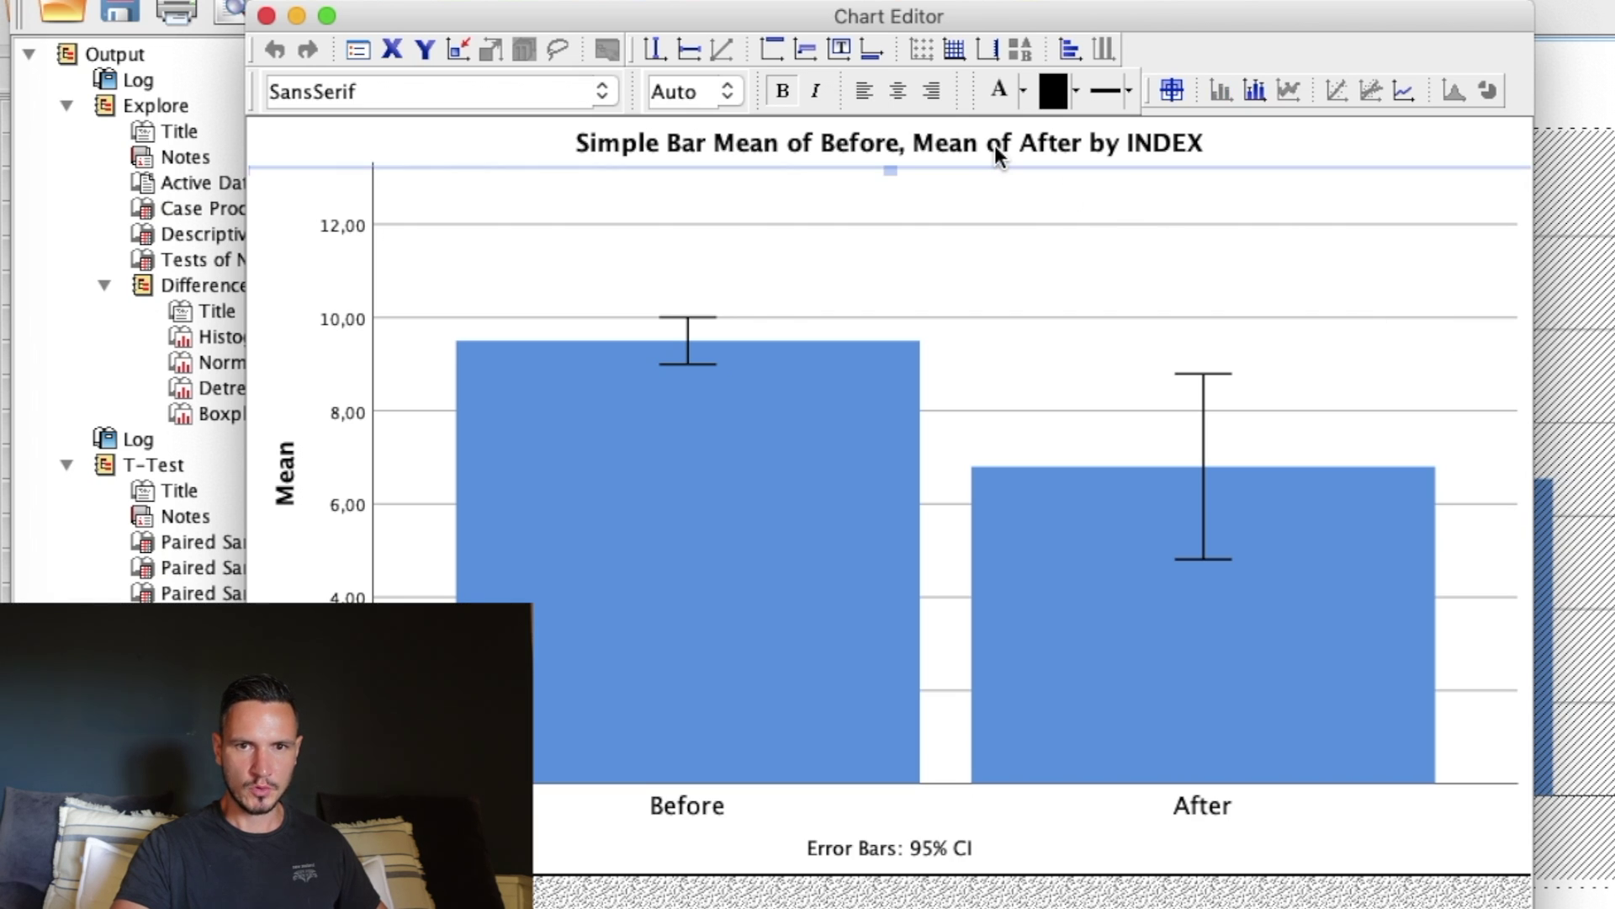
{"action": "right_click", "coordinate": [1165, 143]}
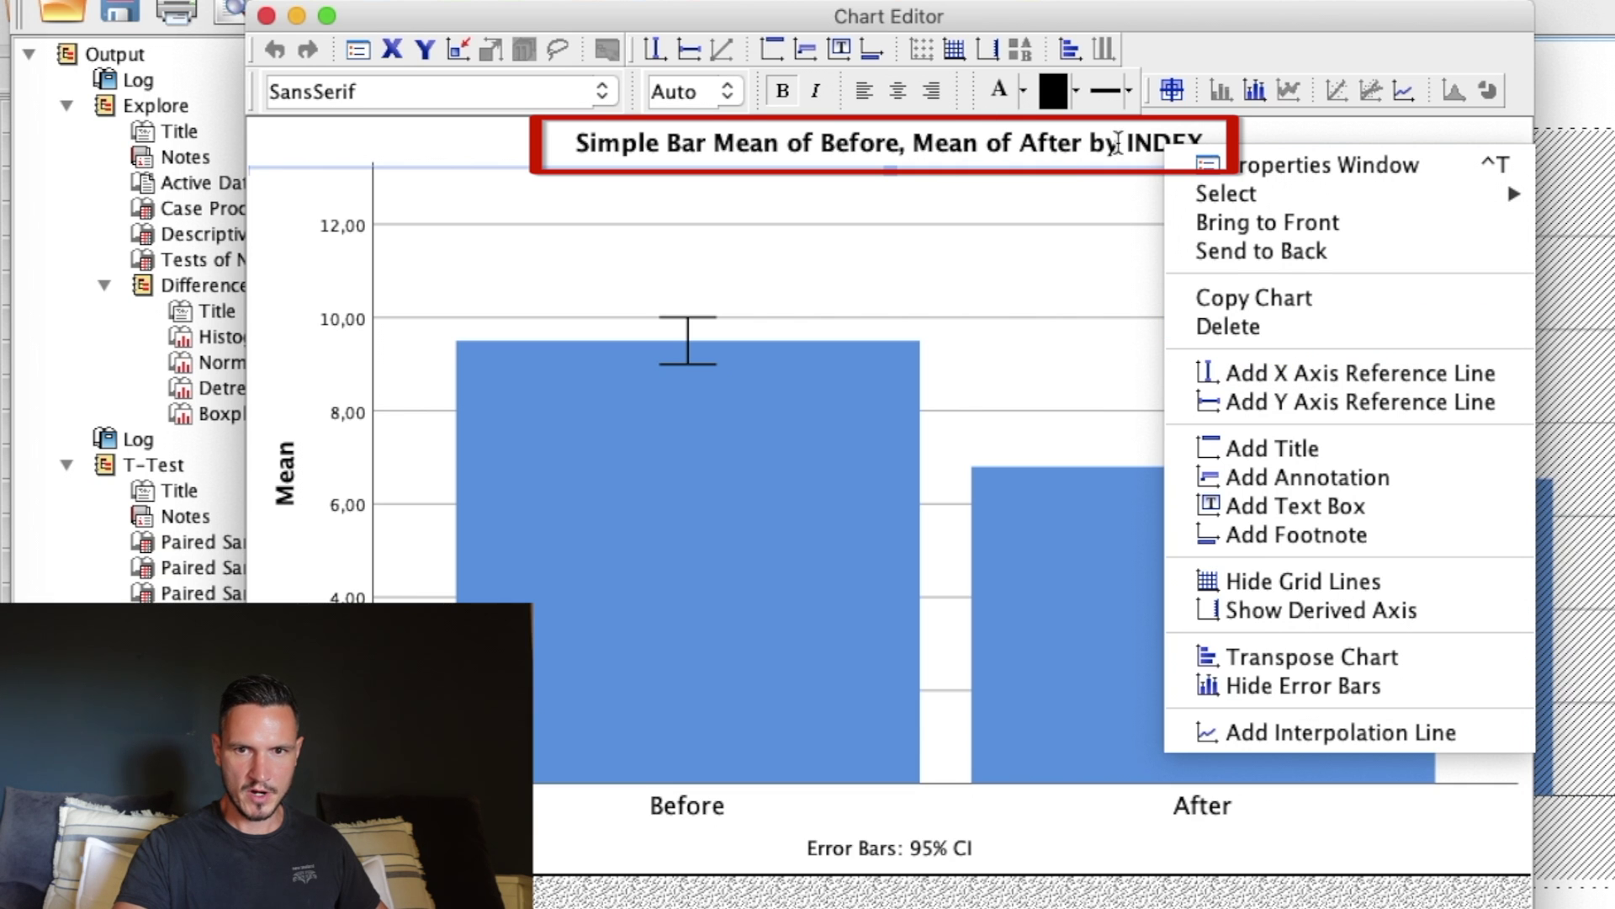
{"action": "left_click", "coordinate": [1228, 327]}
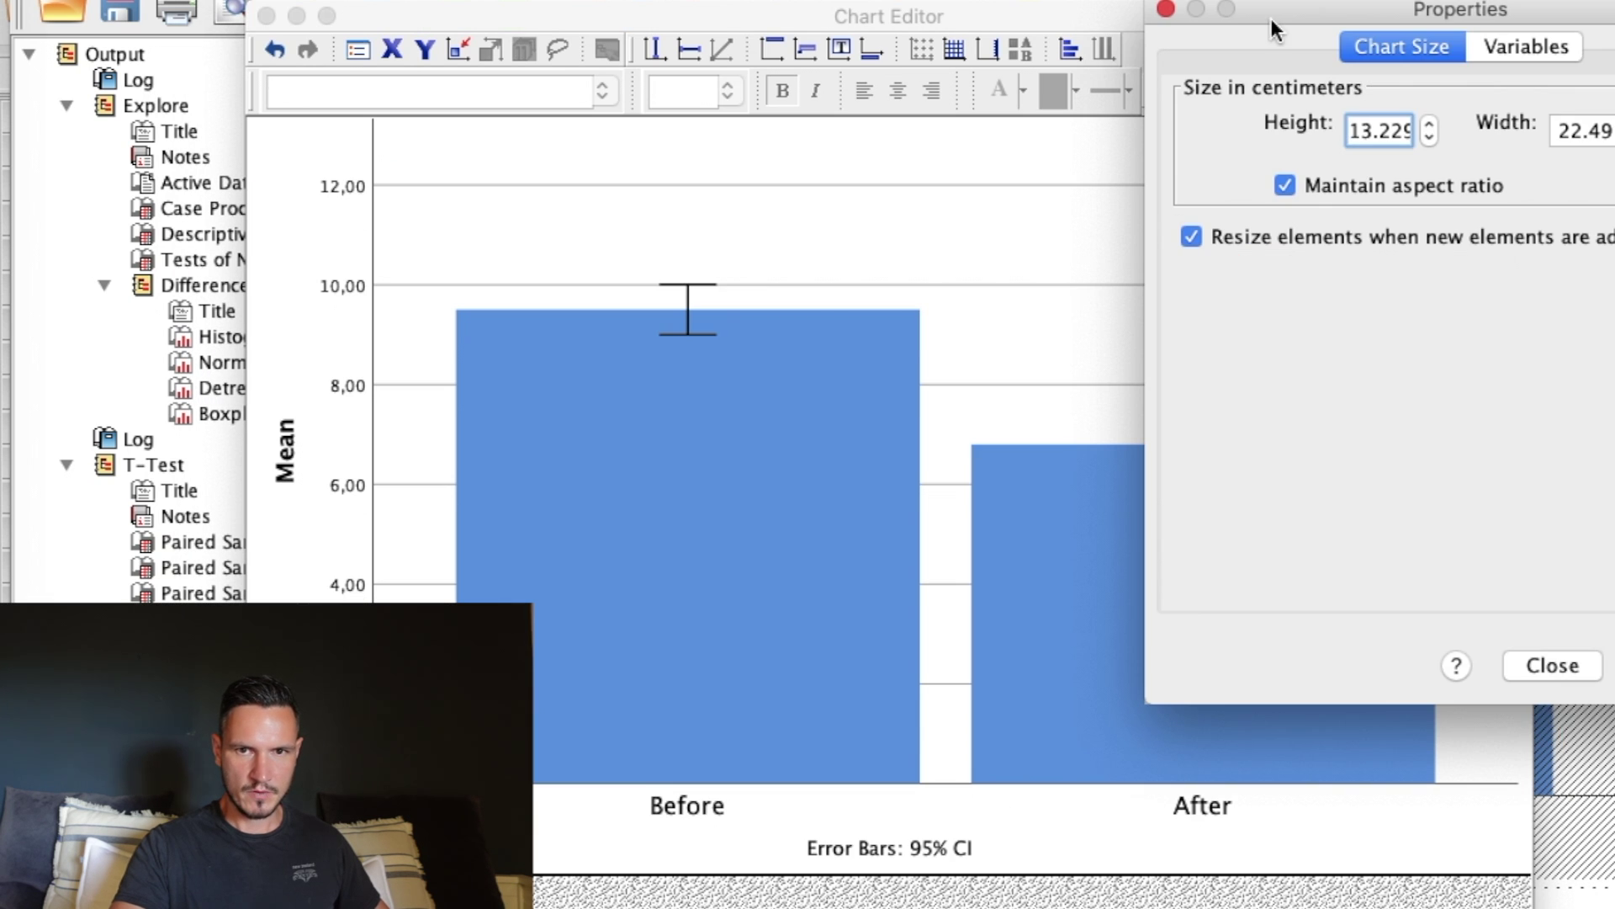
{"action": "left_click", "coordinate": [1174, 10]}
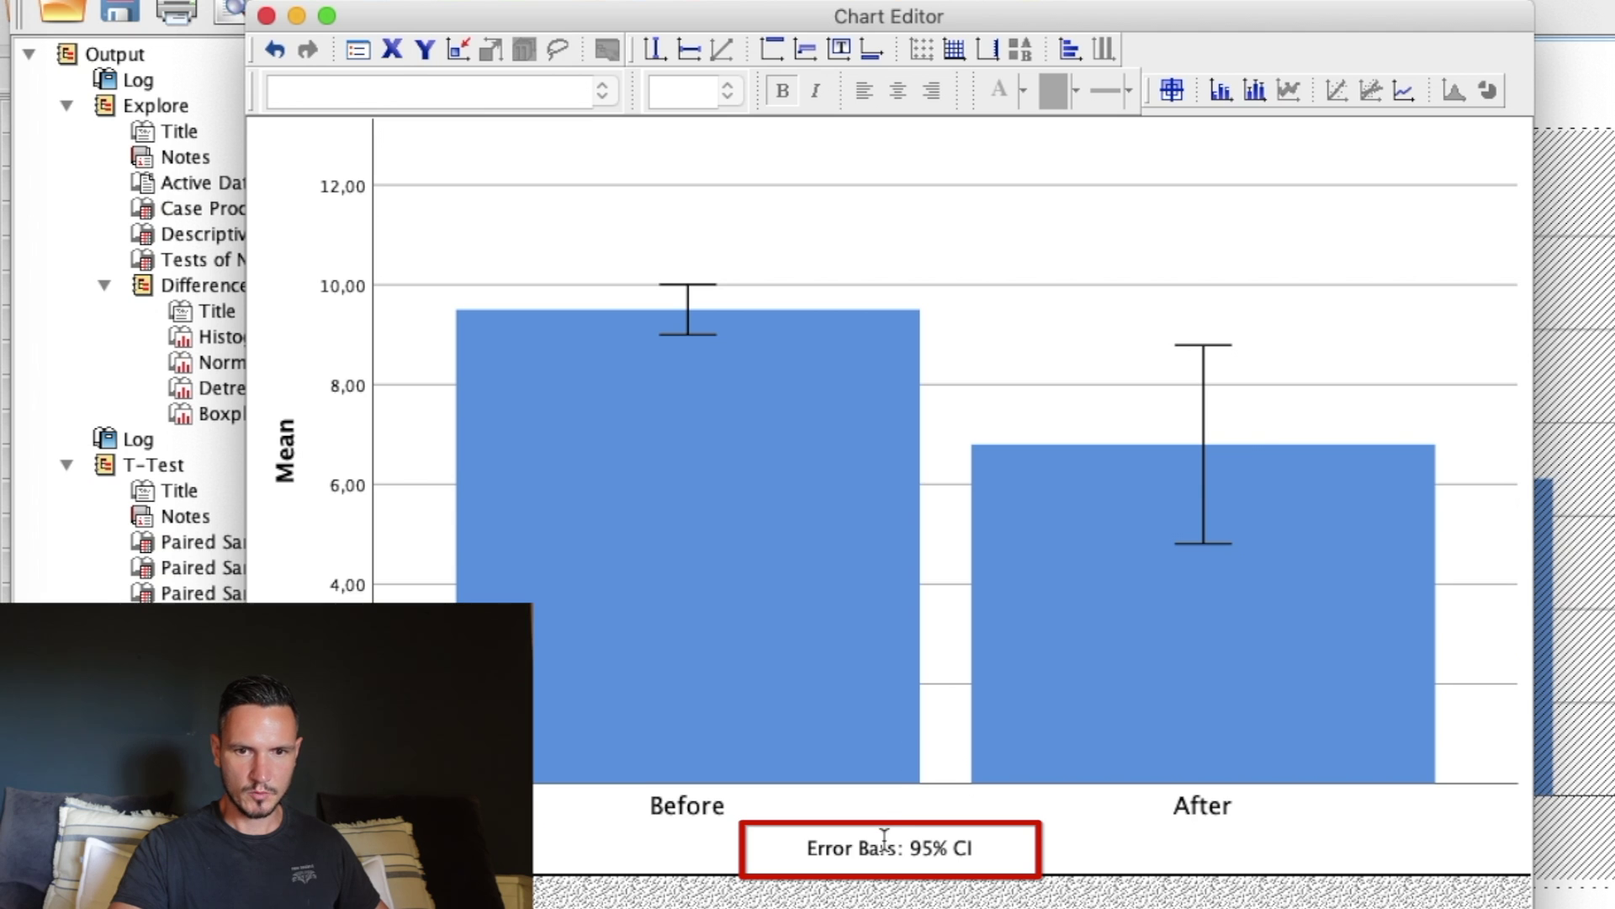
- Delete the 'Error Bars: 95% CI' footnote from the chart
{"action": "right_click", "coordinate": [915, 845]}
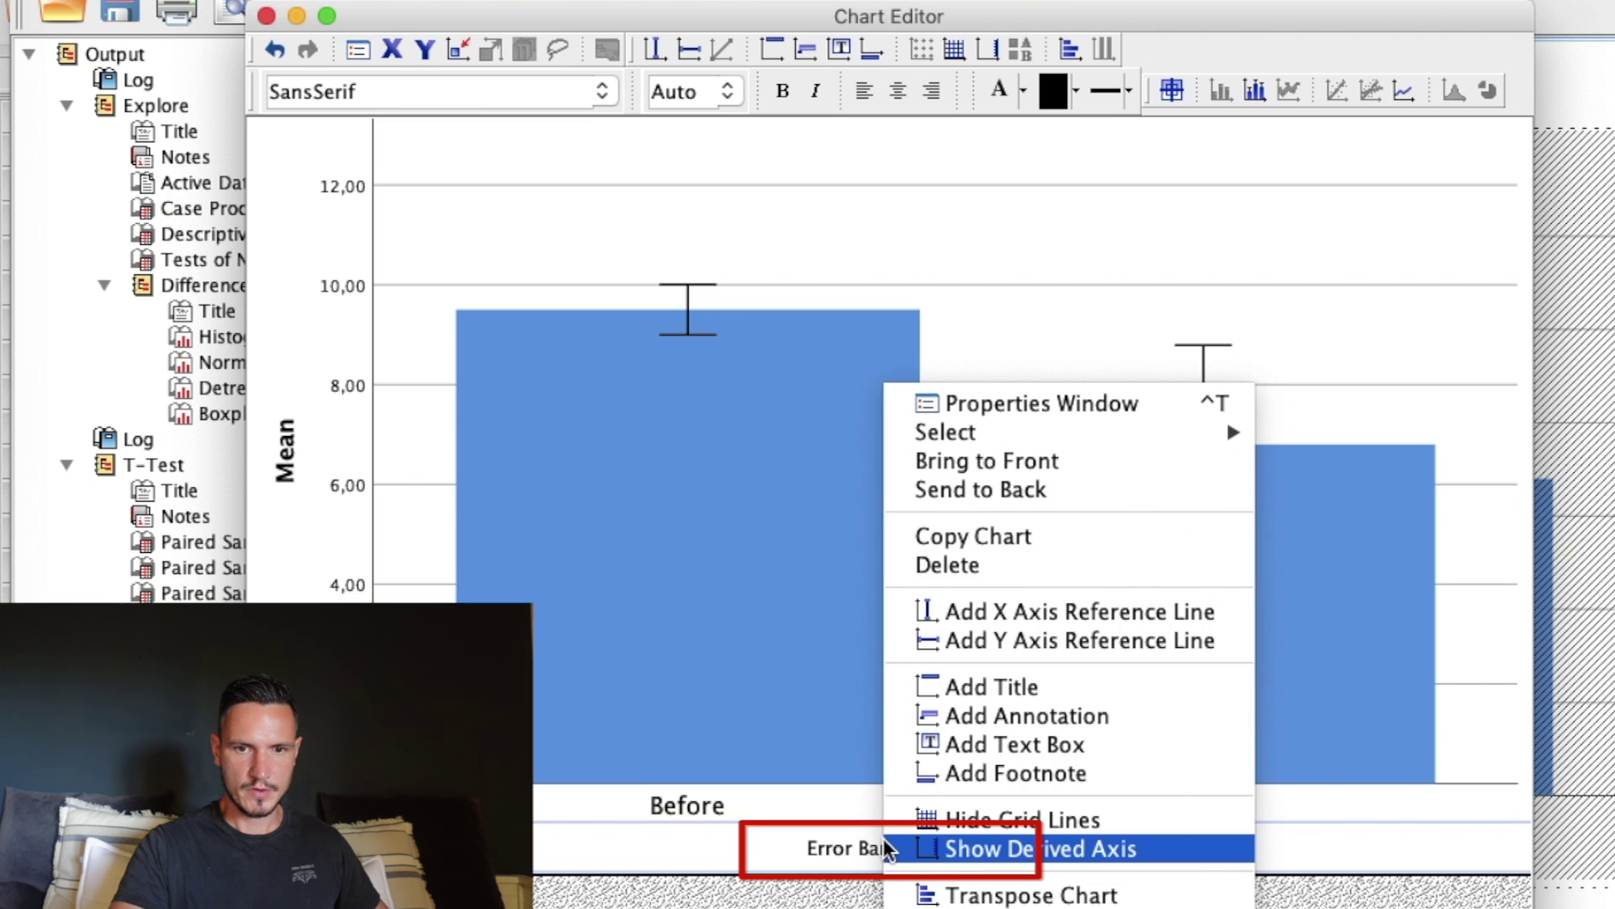
{"action": "left_click", "coordinate": [1032, 564]}
{"action": "left_click", "coordinate": [1165, 9]}
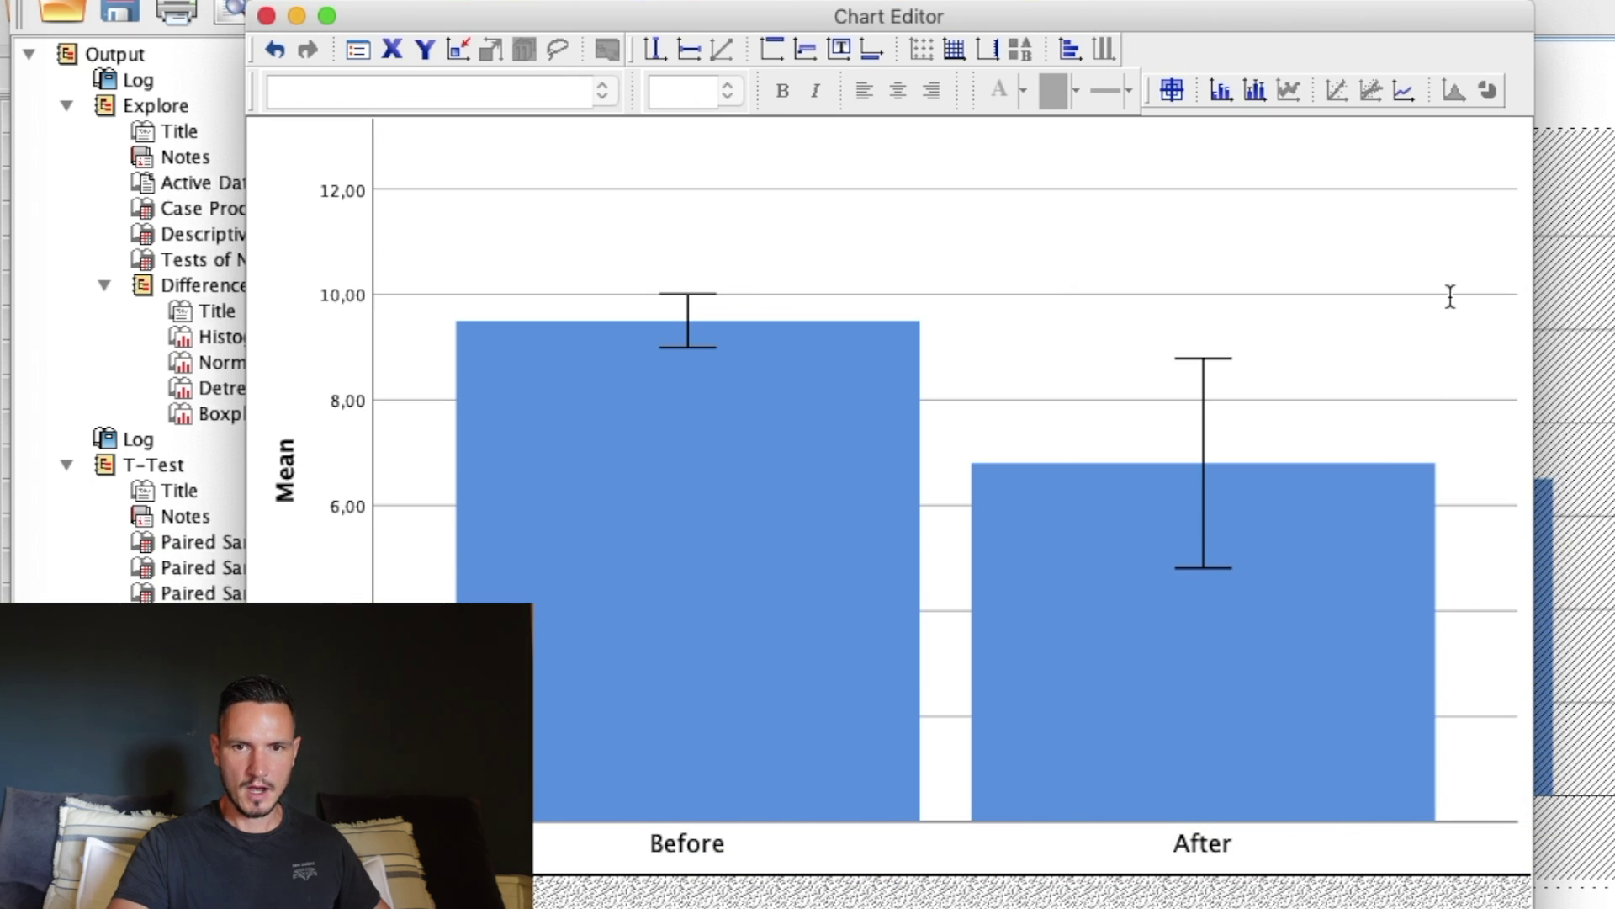
- Narrow the Before and After bars to 35% width in Bar Options
{"action": "left_click", "coordinate": [1348, 519]}
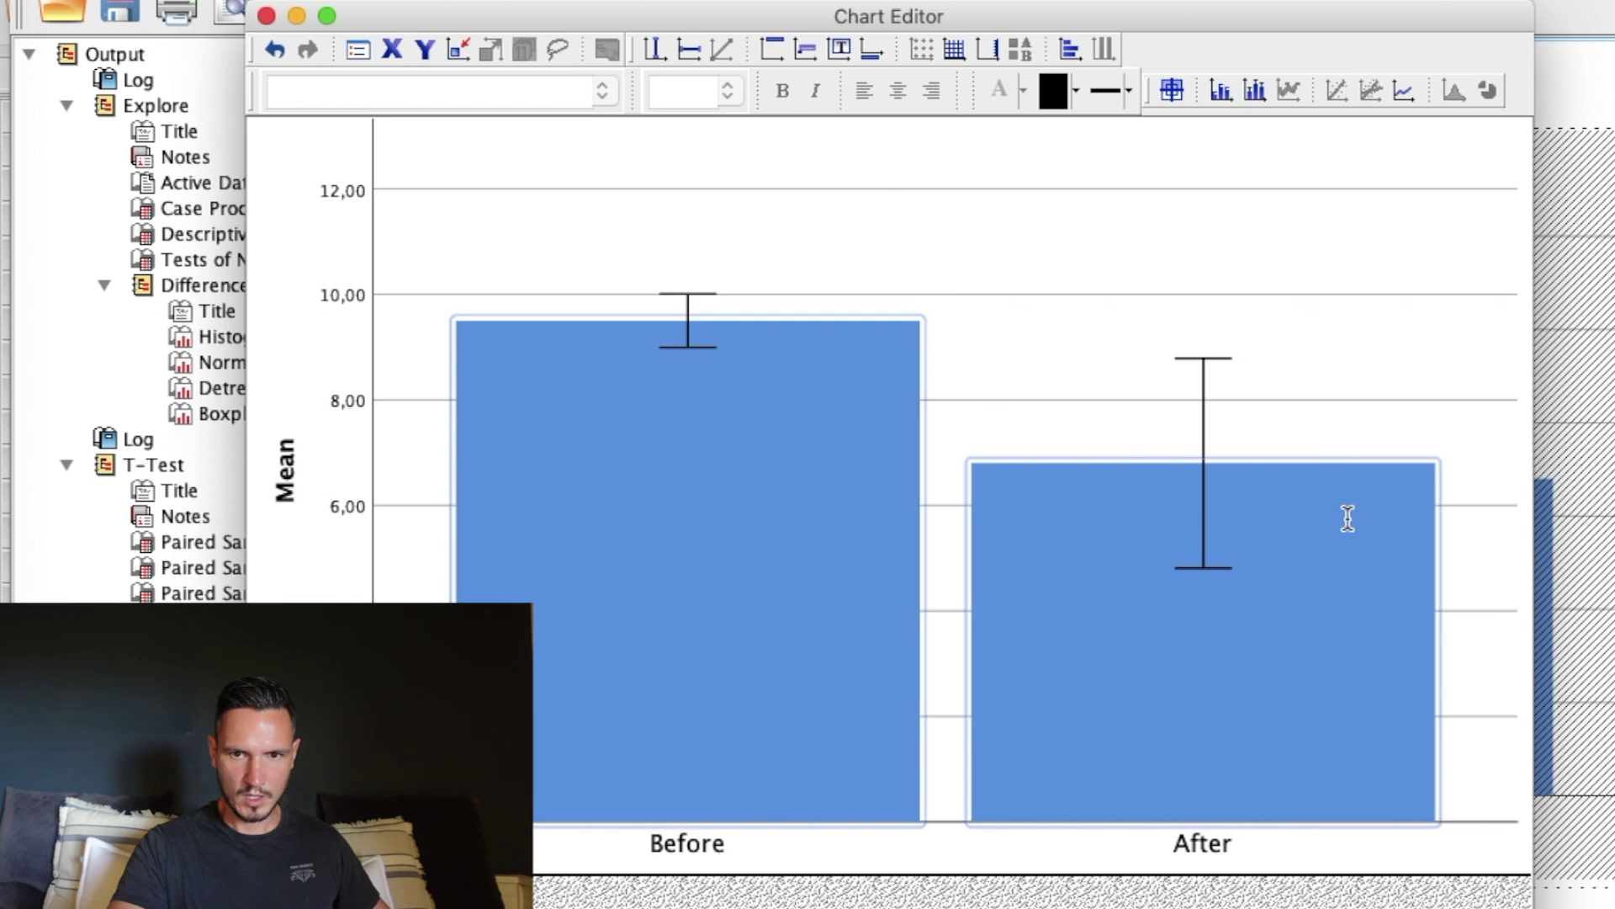
{"action": "double_click", "coordinate": [1347, 518]}
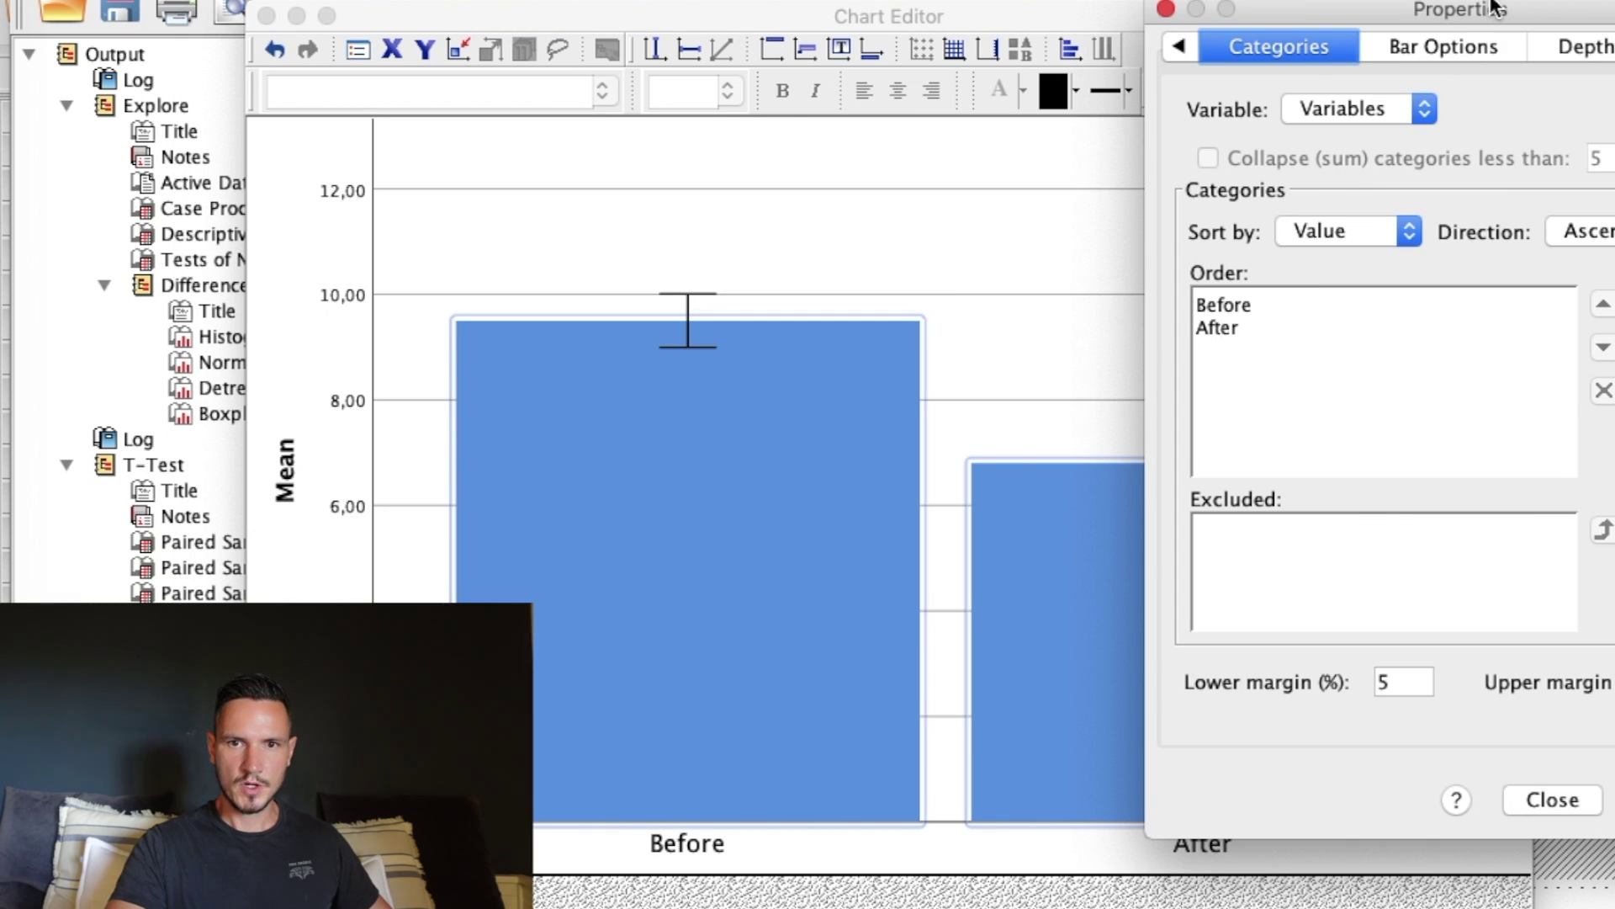
{"action": "left_click", "coordinate": [1449, 47]}
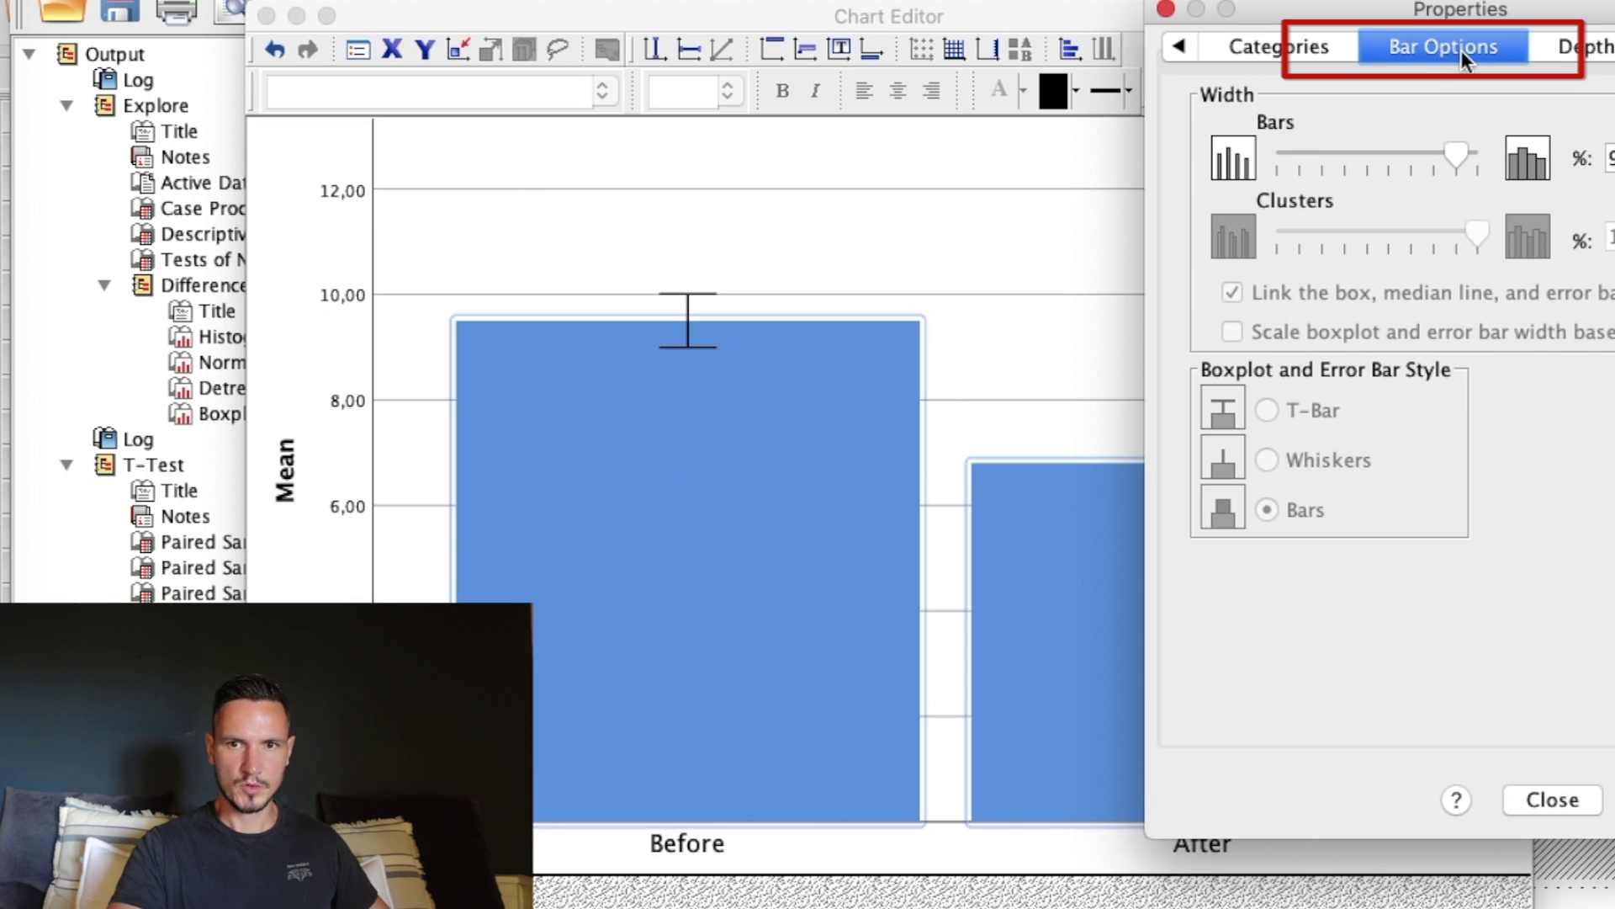
{"action": "left_click_drag", "start_coordinate": [1462, 144], "coordinate": [1339, 154]}
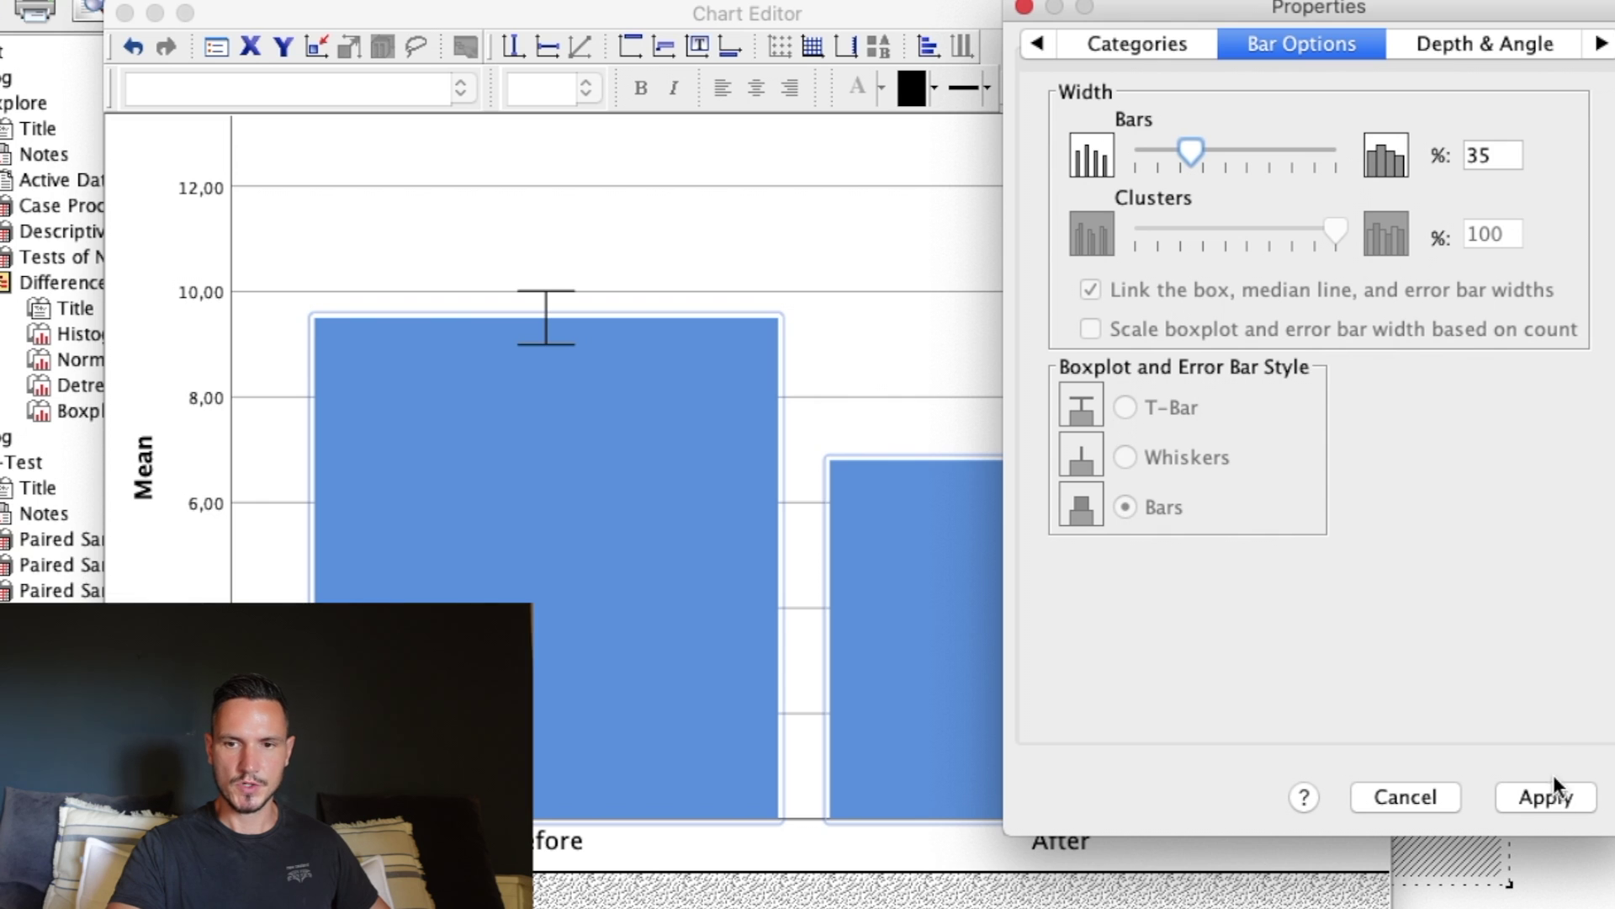
{"action": "left_click", "coordinate": [1557, 794]}
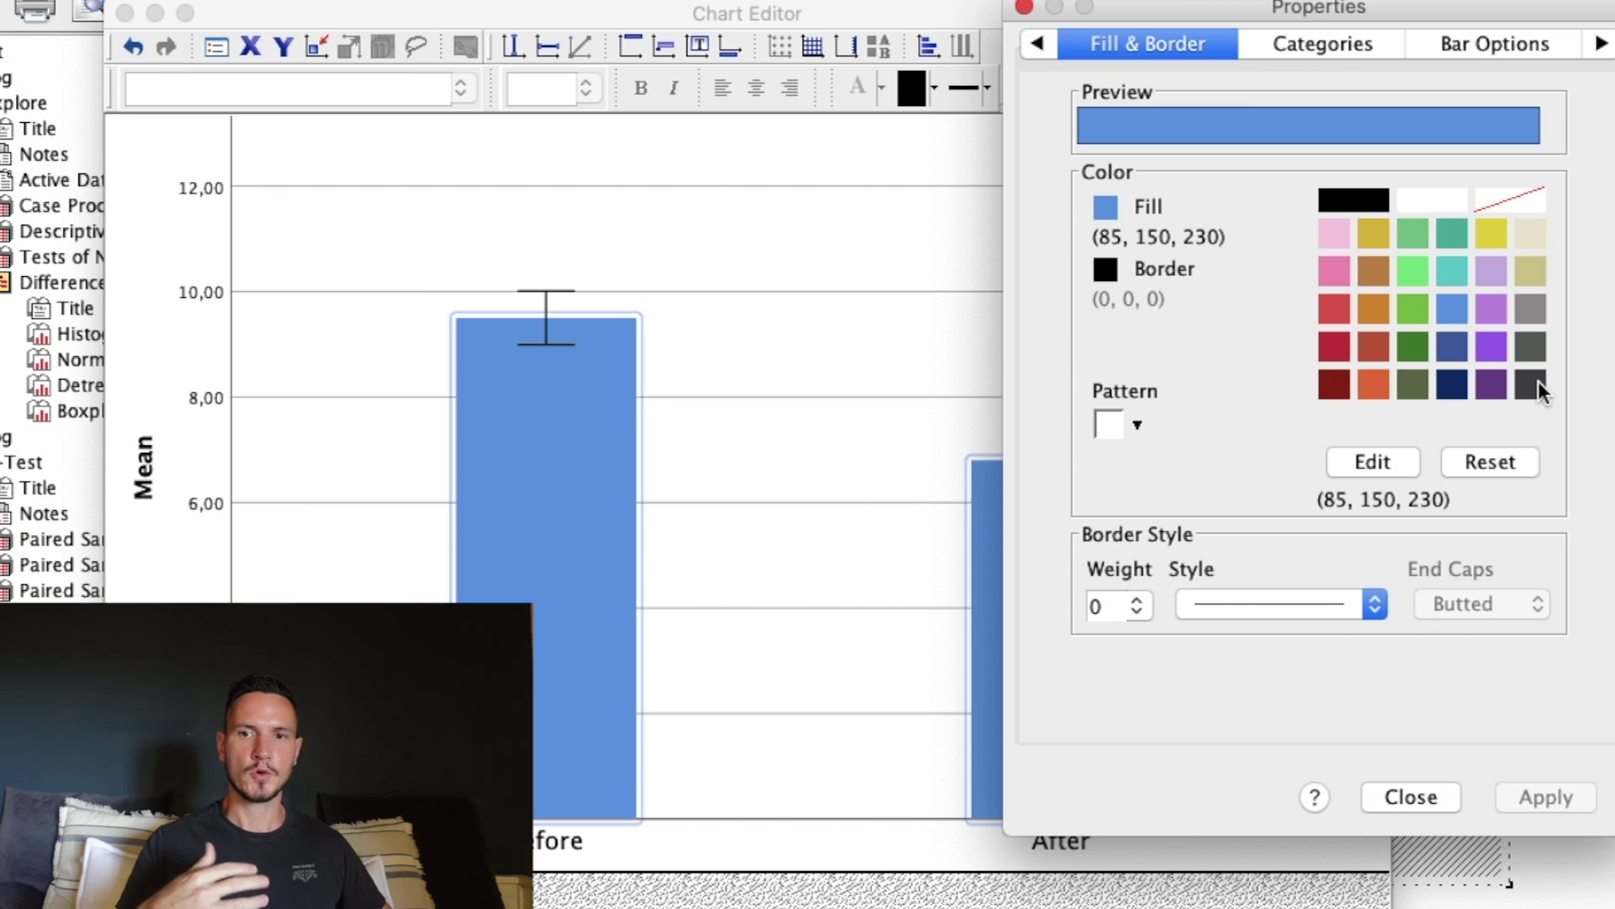
- Fill both bars dark grey instead of blue
{"action": "left_click", "coordinate": [1536, 350]}
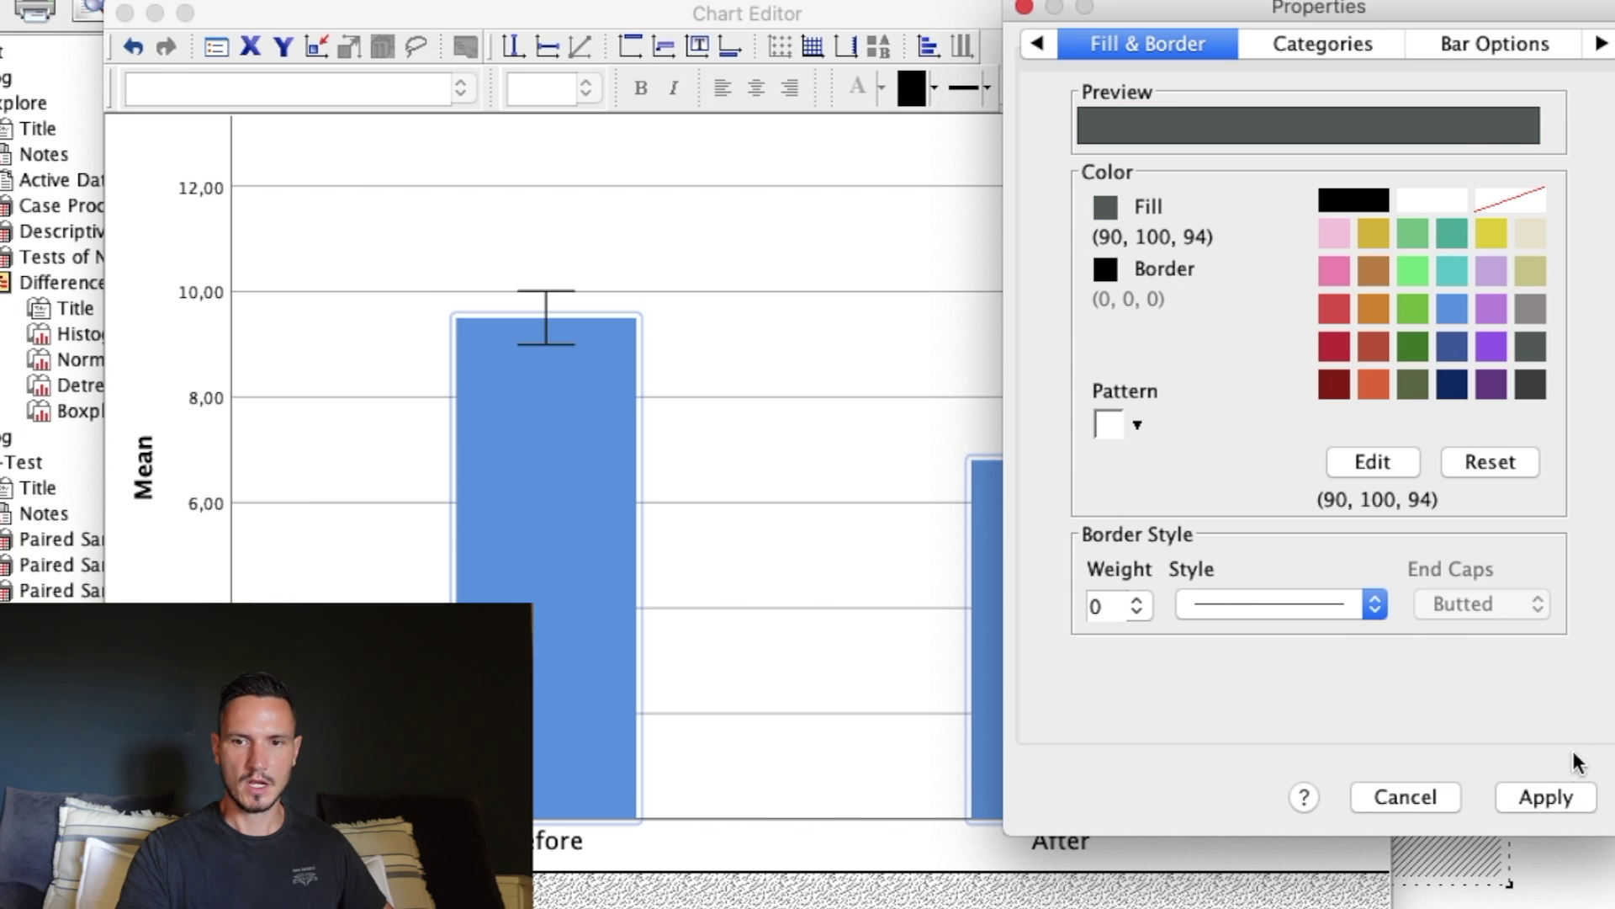
{"action": "left_click", "coordinate": [1570, 789]}
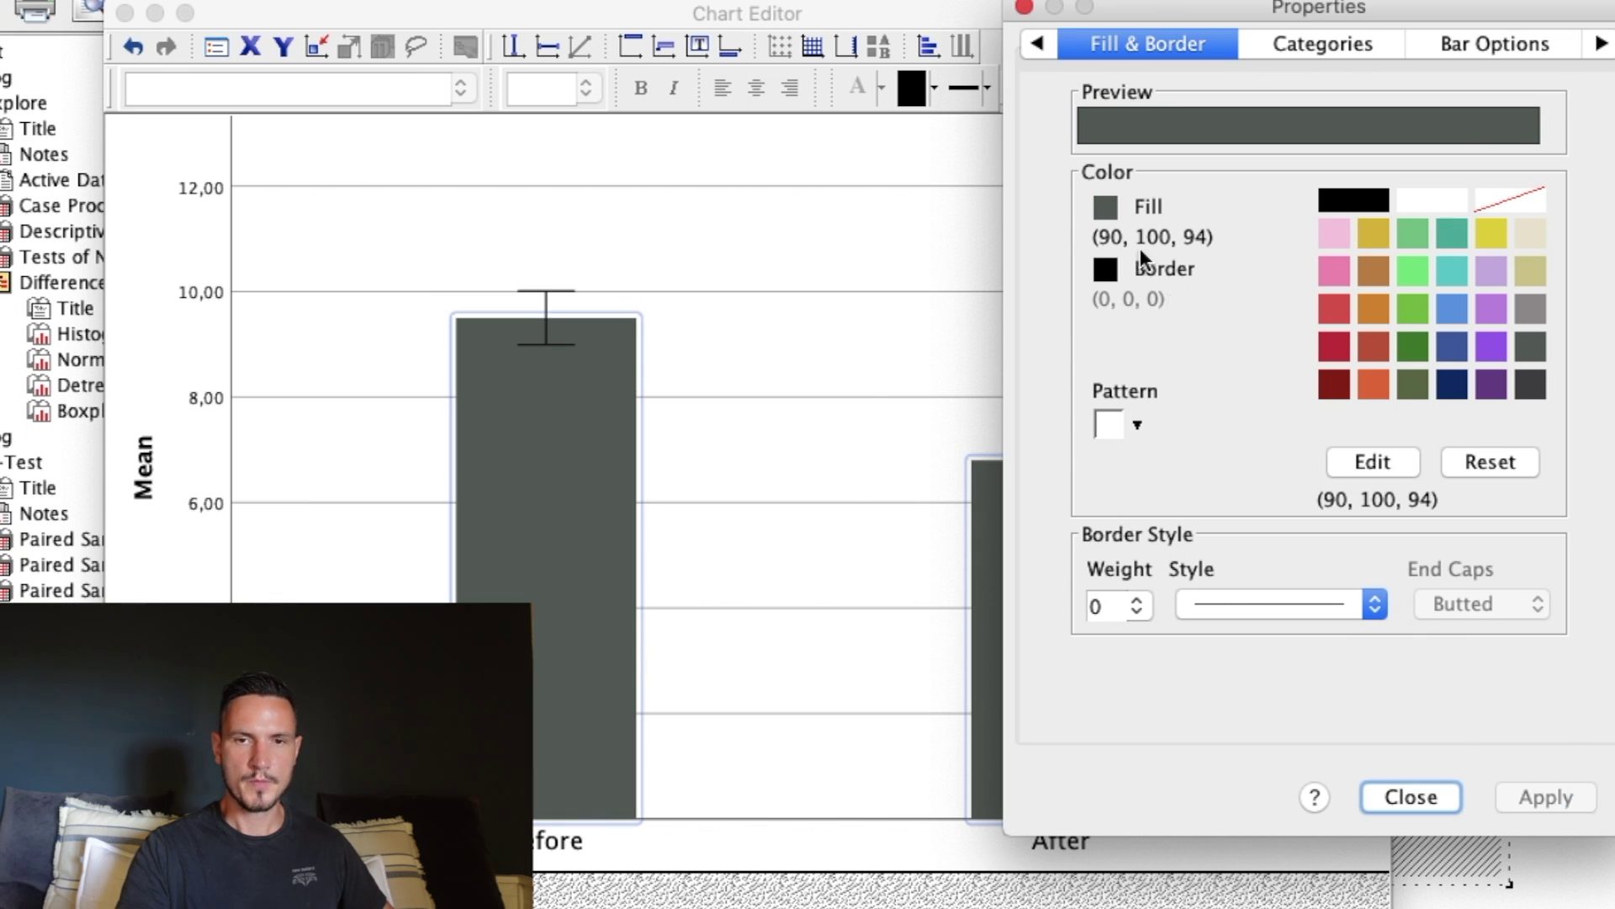
{"action": "key", "text": "Escape"}
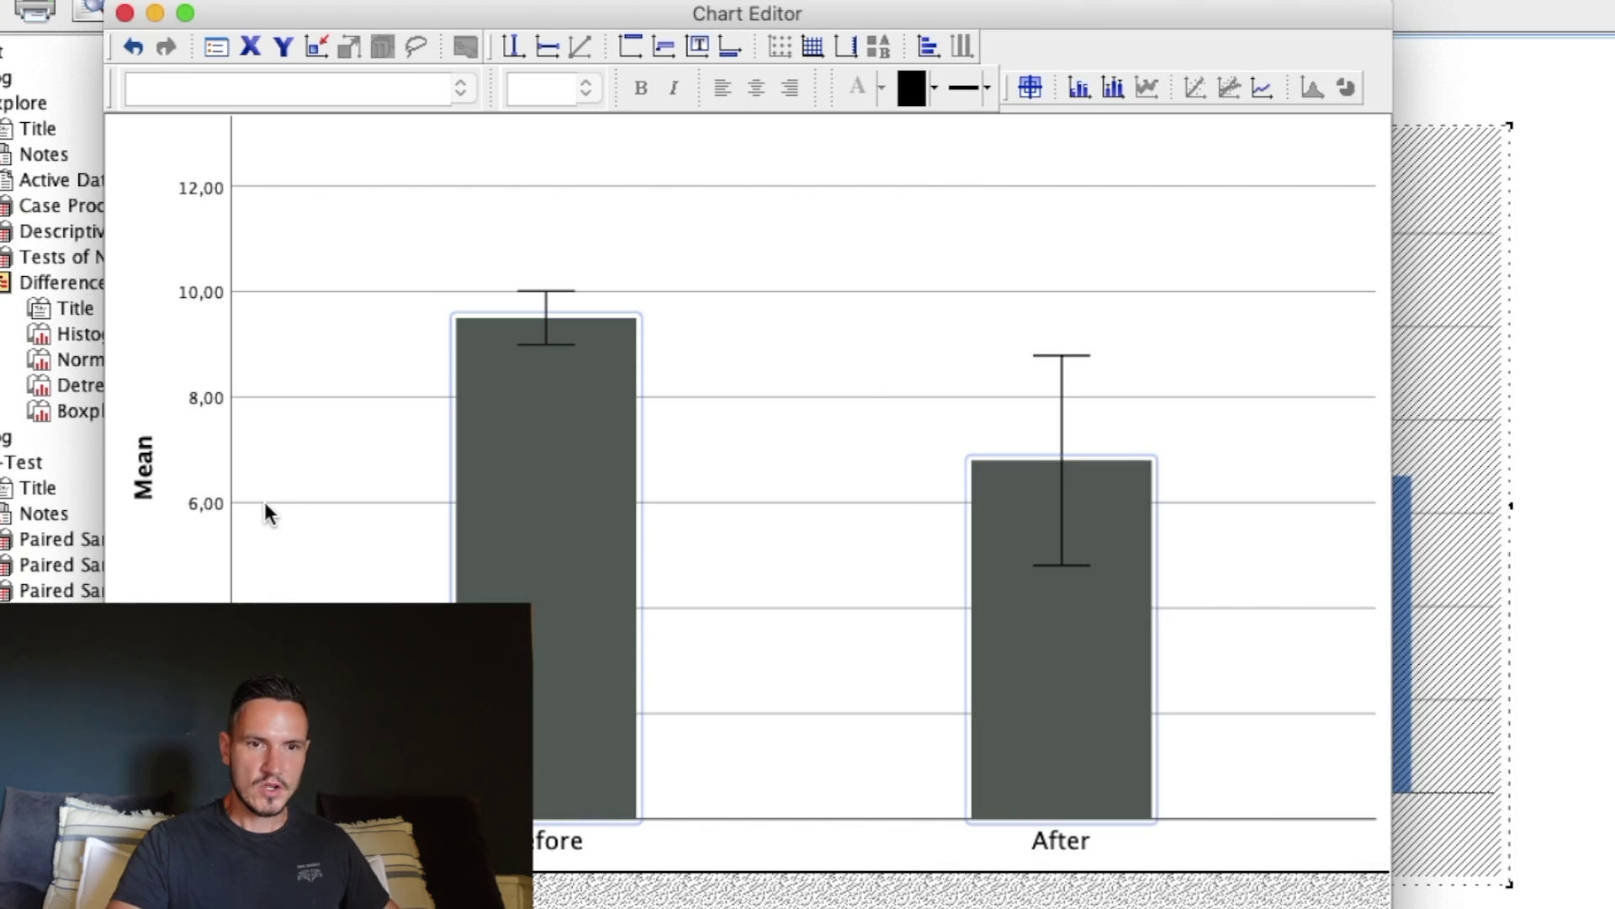
- Set the y-axis number labels to Times New Roman, size 16
{"action": "left_click", "coordinate": [189, 291]}
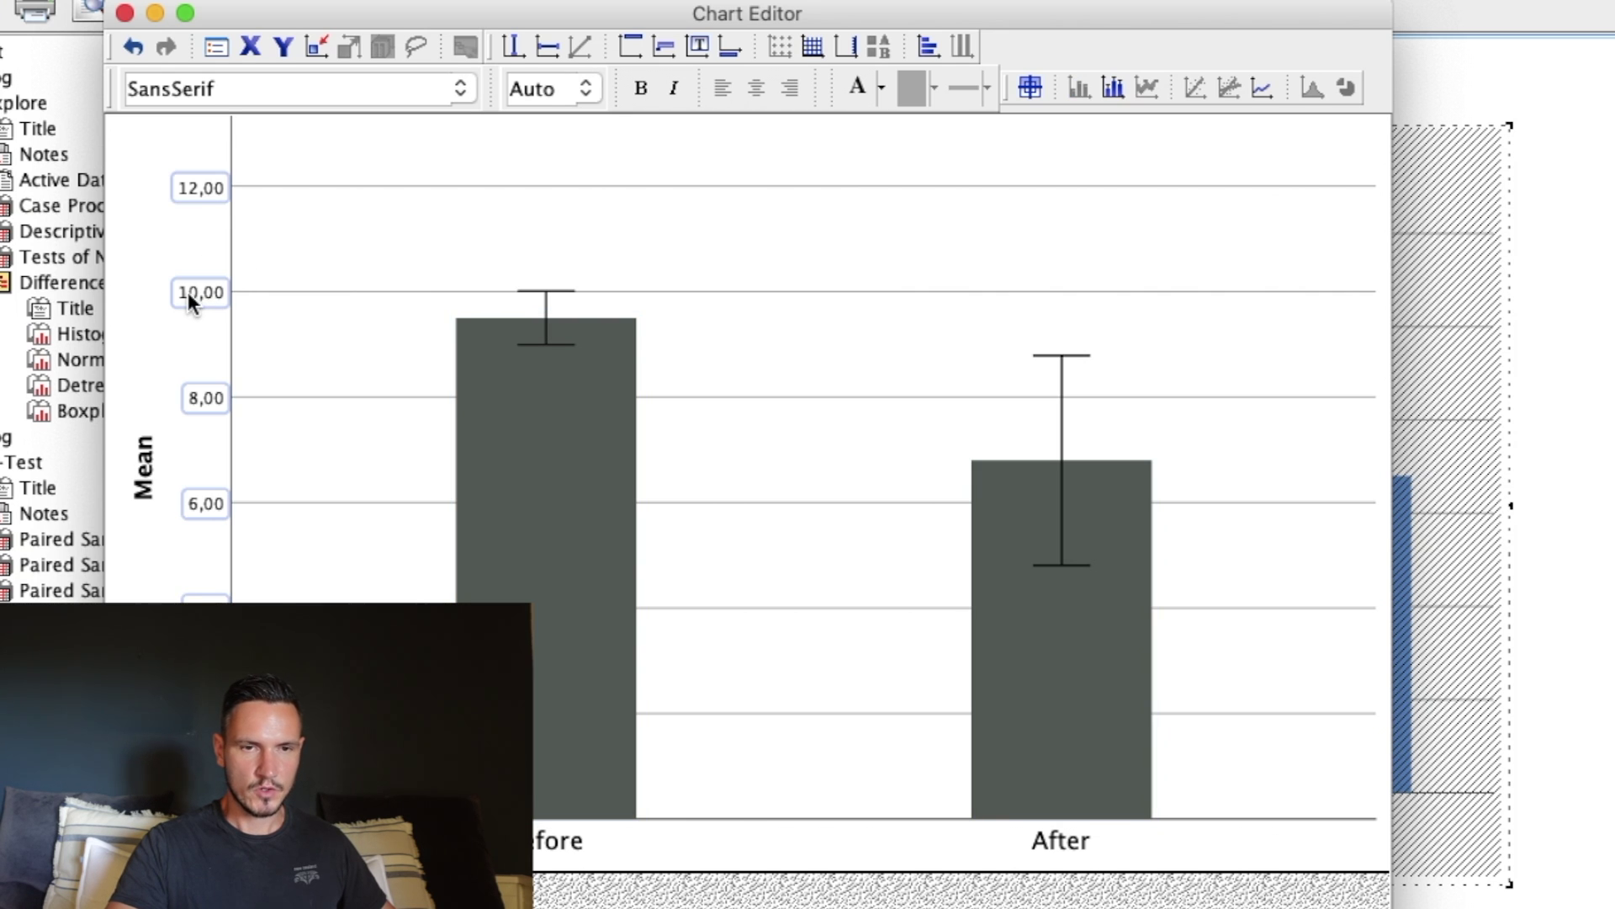
{"action": "left_click", "coordinate": [460, 94]}
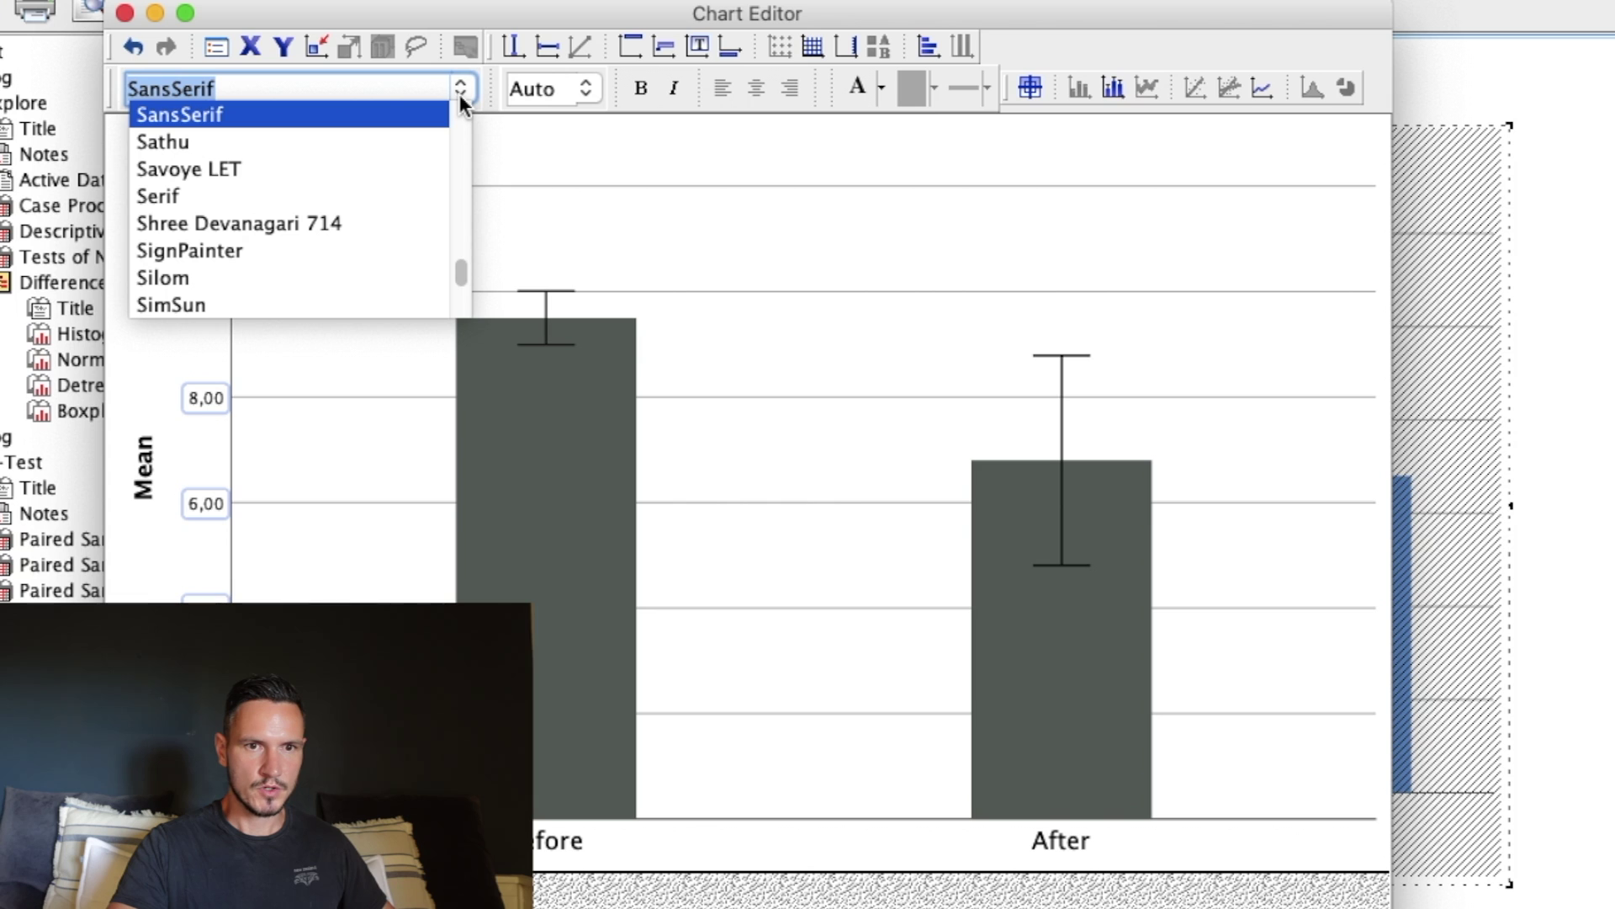
{"action": "type", "text": "tim"}
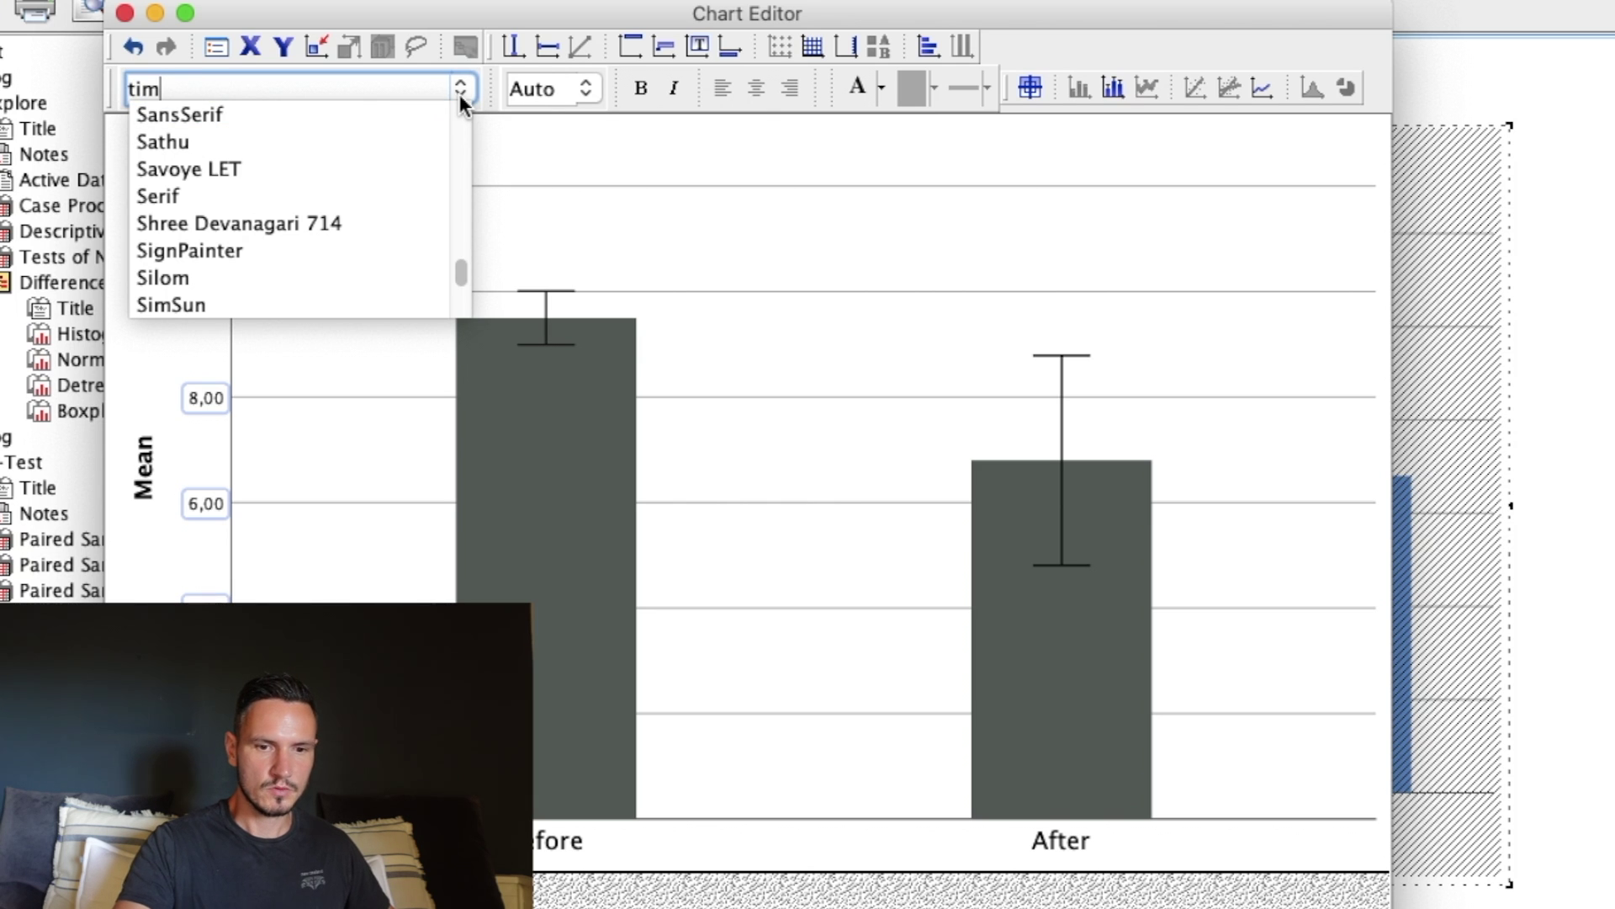
{"action": "type", "text": "es"}
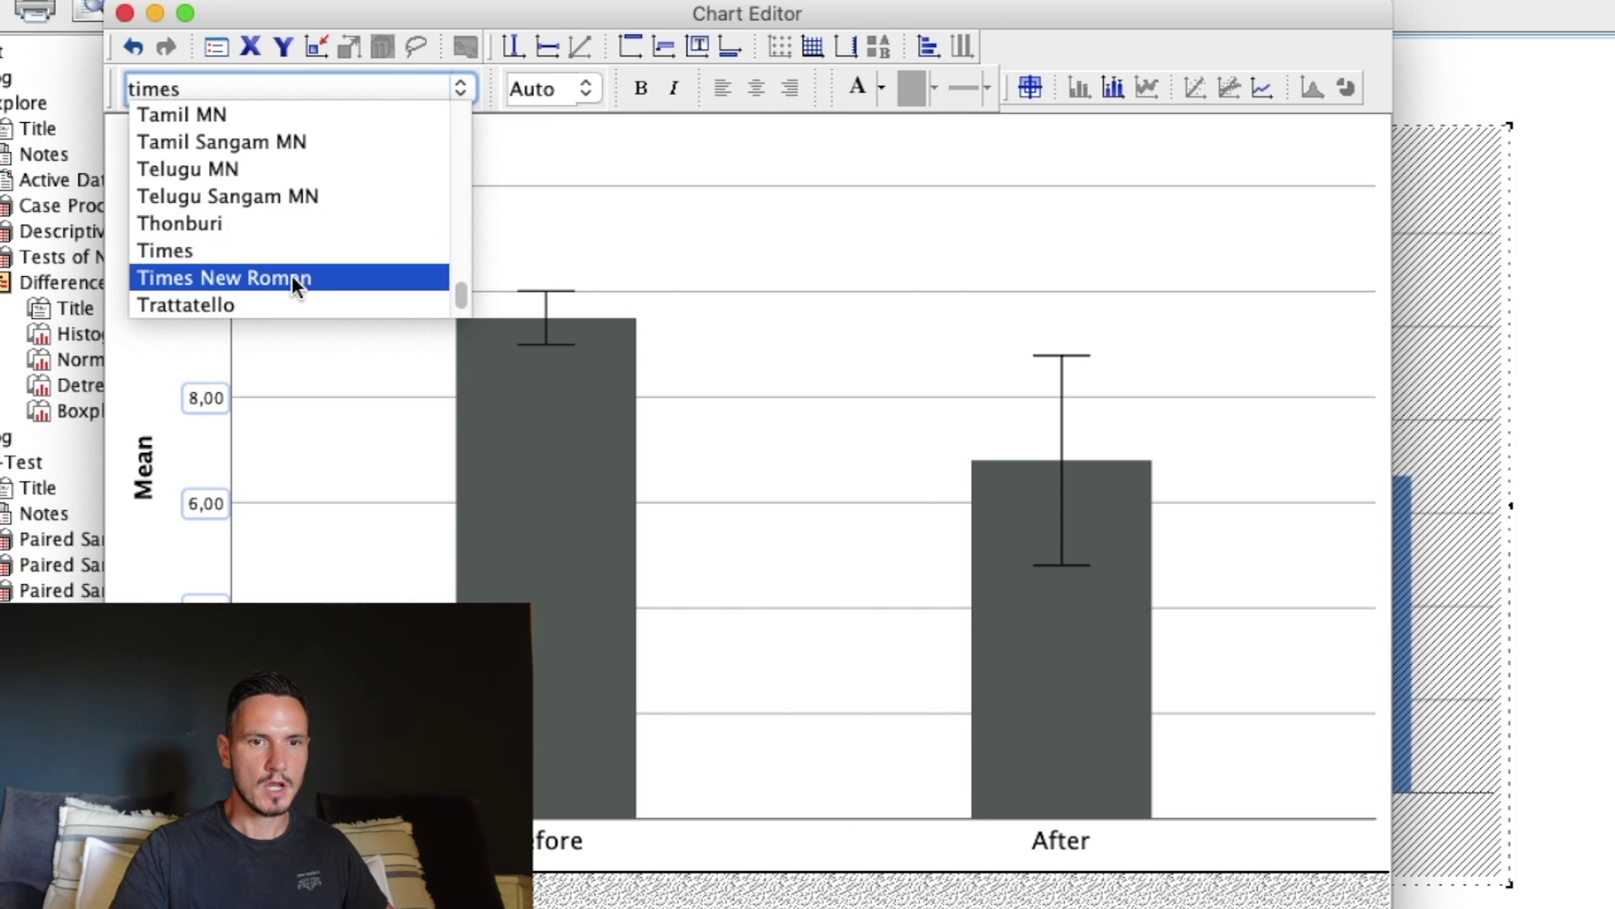
{"action": "left_click", "coordinate": [291, 277]}
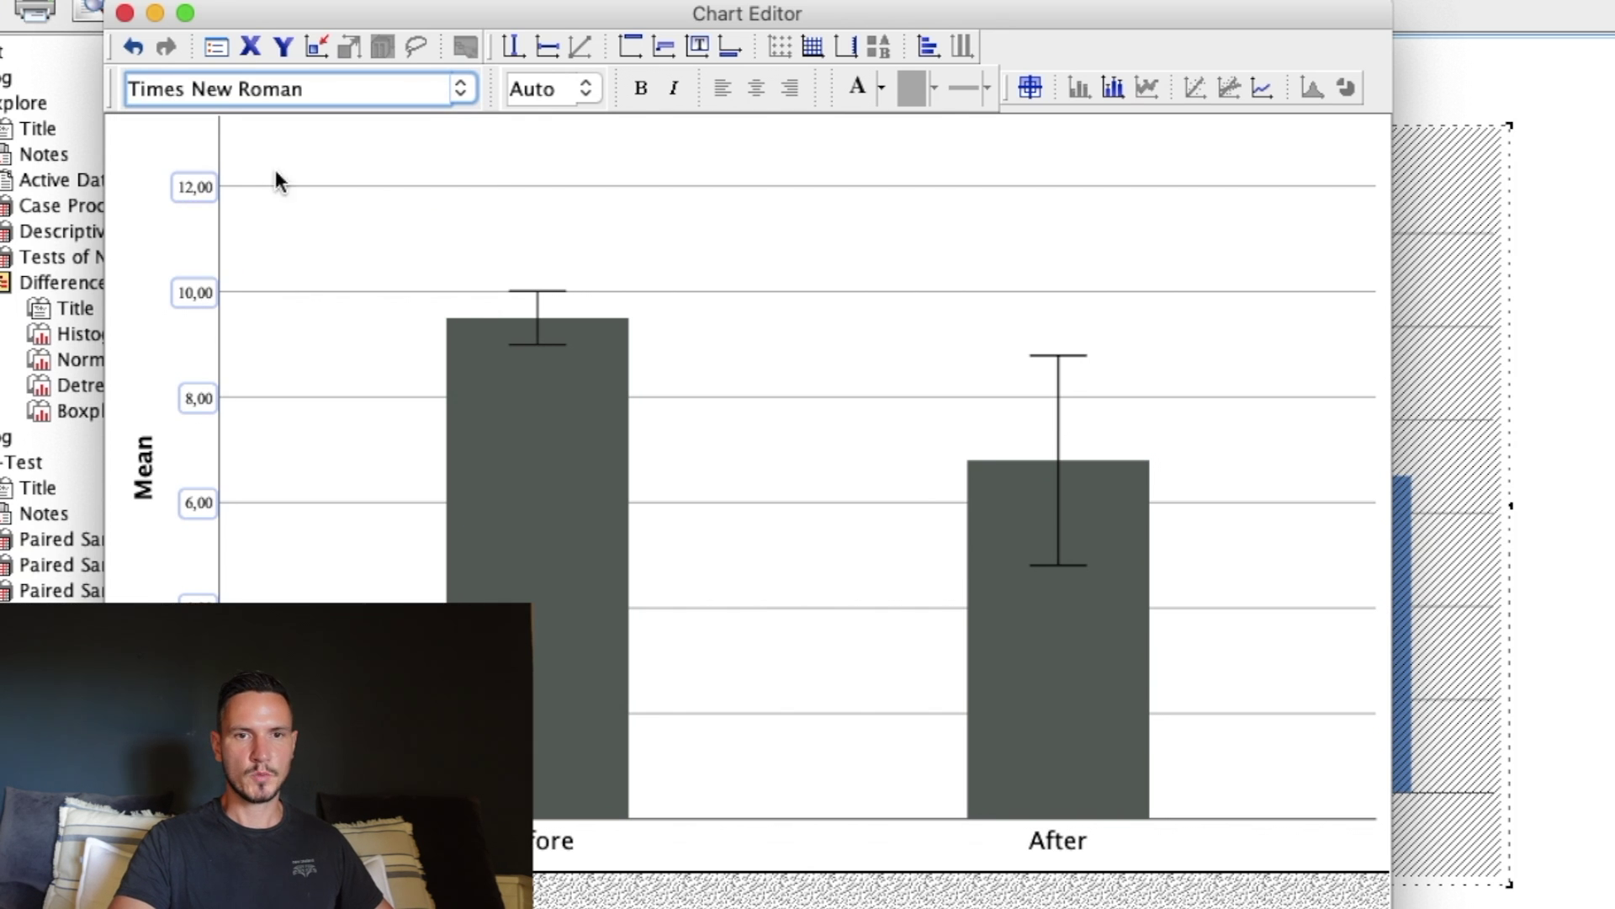
{"action": "left_click", "coordinate": [586, 87]}
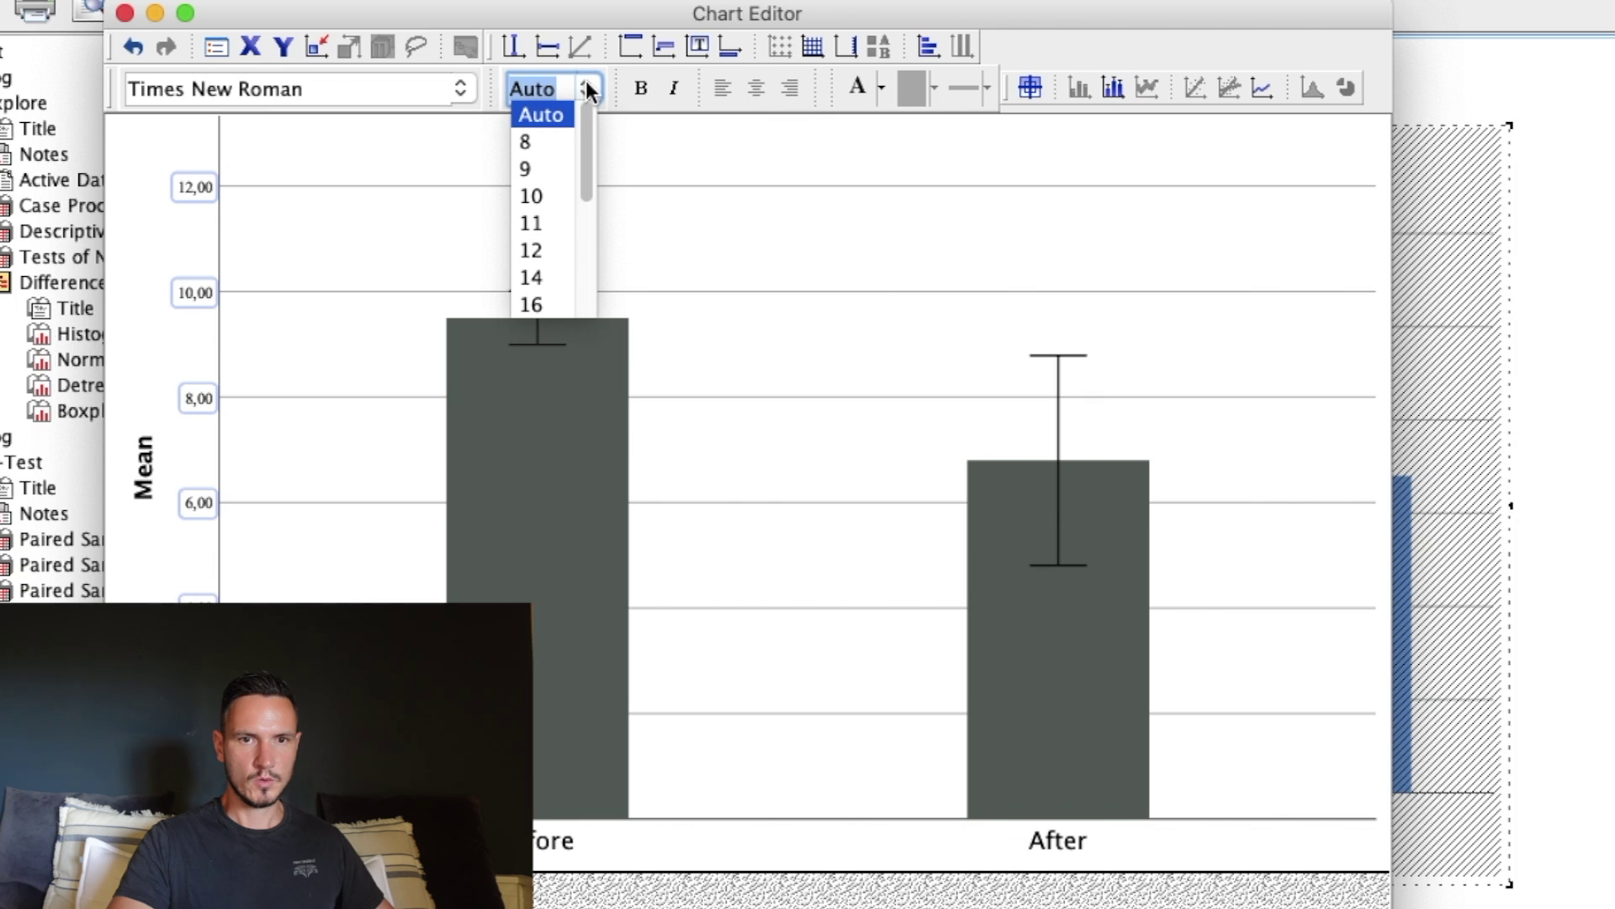
{"action": "scroll", "coordinate": [554, 237], "scroll_direction": "down", "scroll_amount": 2}
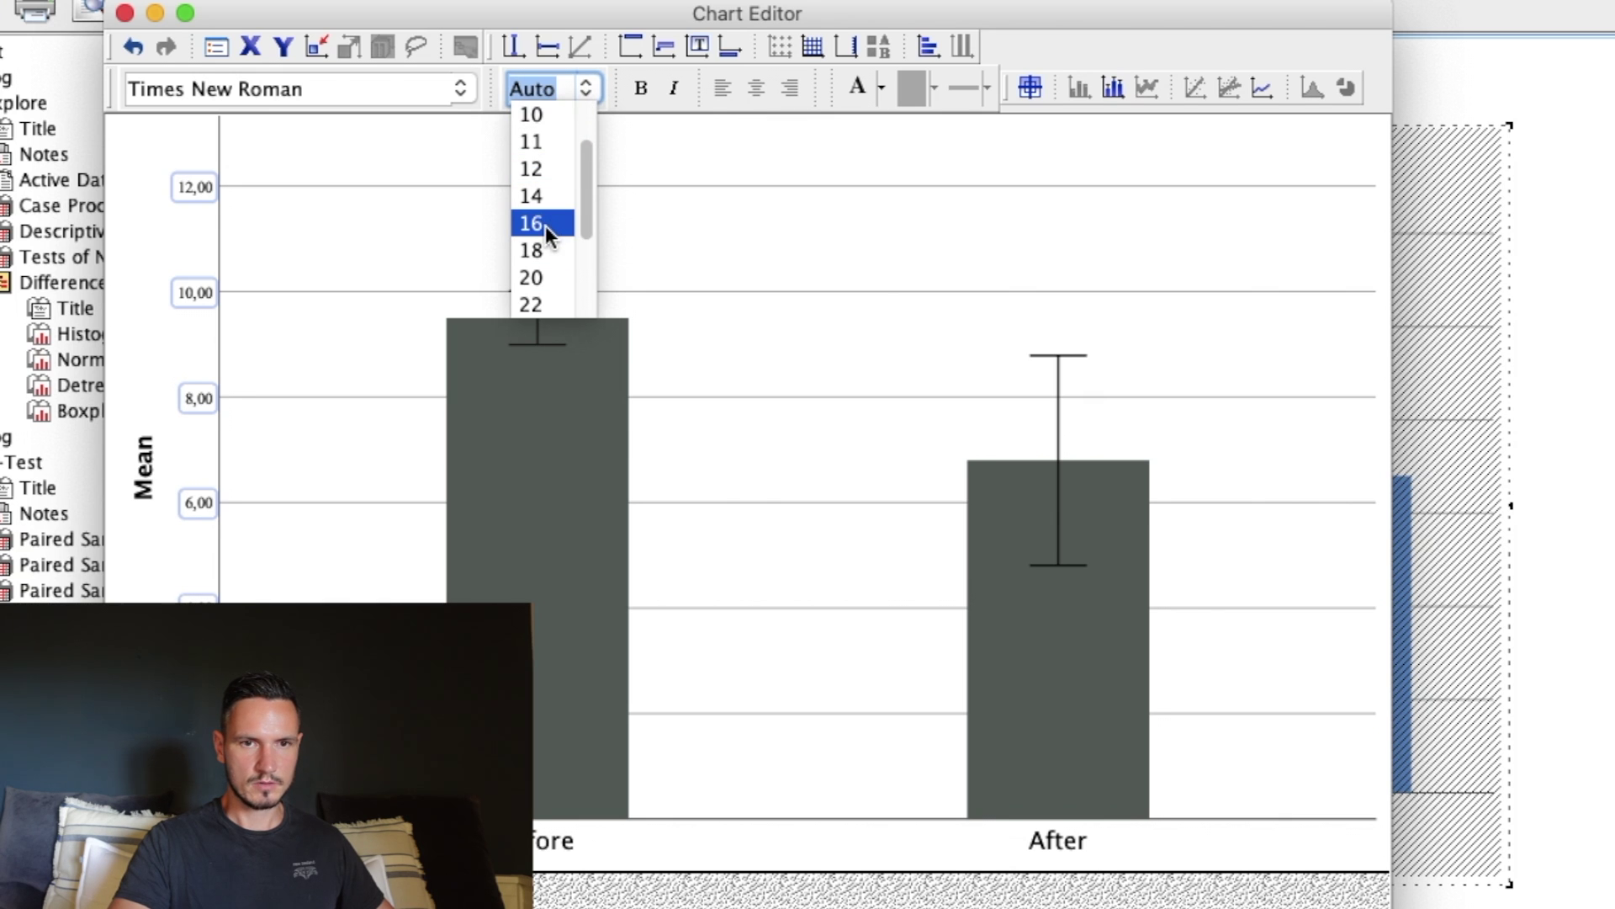
{"action": "left_click", "coordinate": [545, 224]}
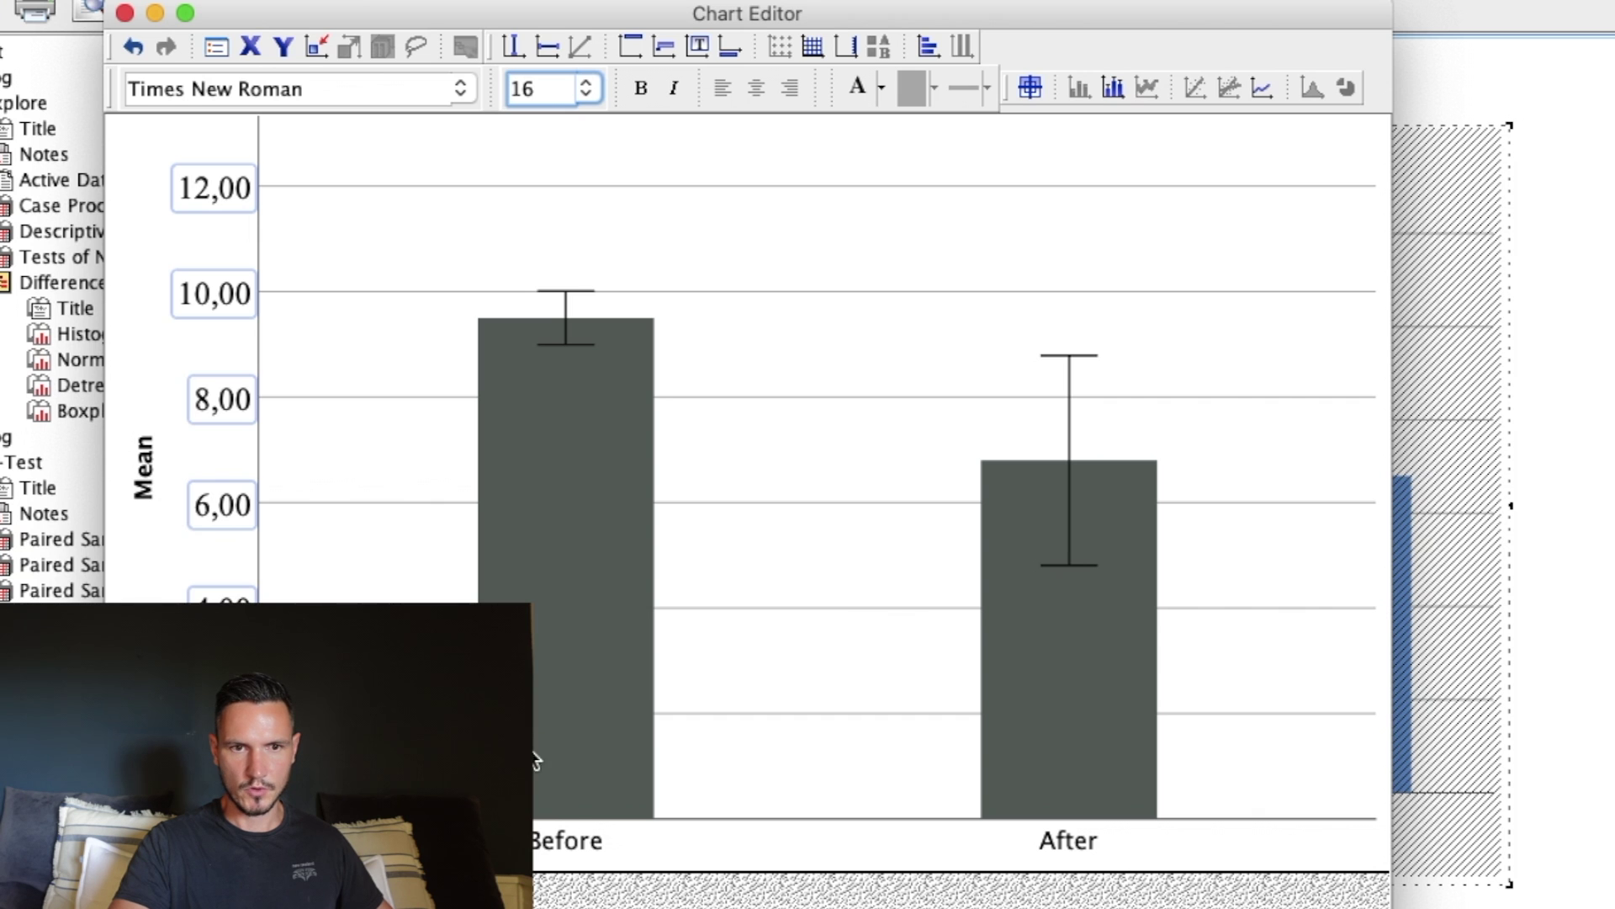
- Close the Chart Editor so the finished bar chart sits in the output viewer
{"action": "left_click", "coordinate": [577, 840]}
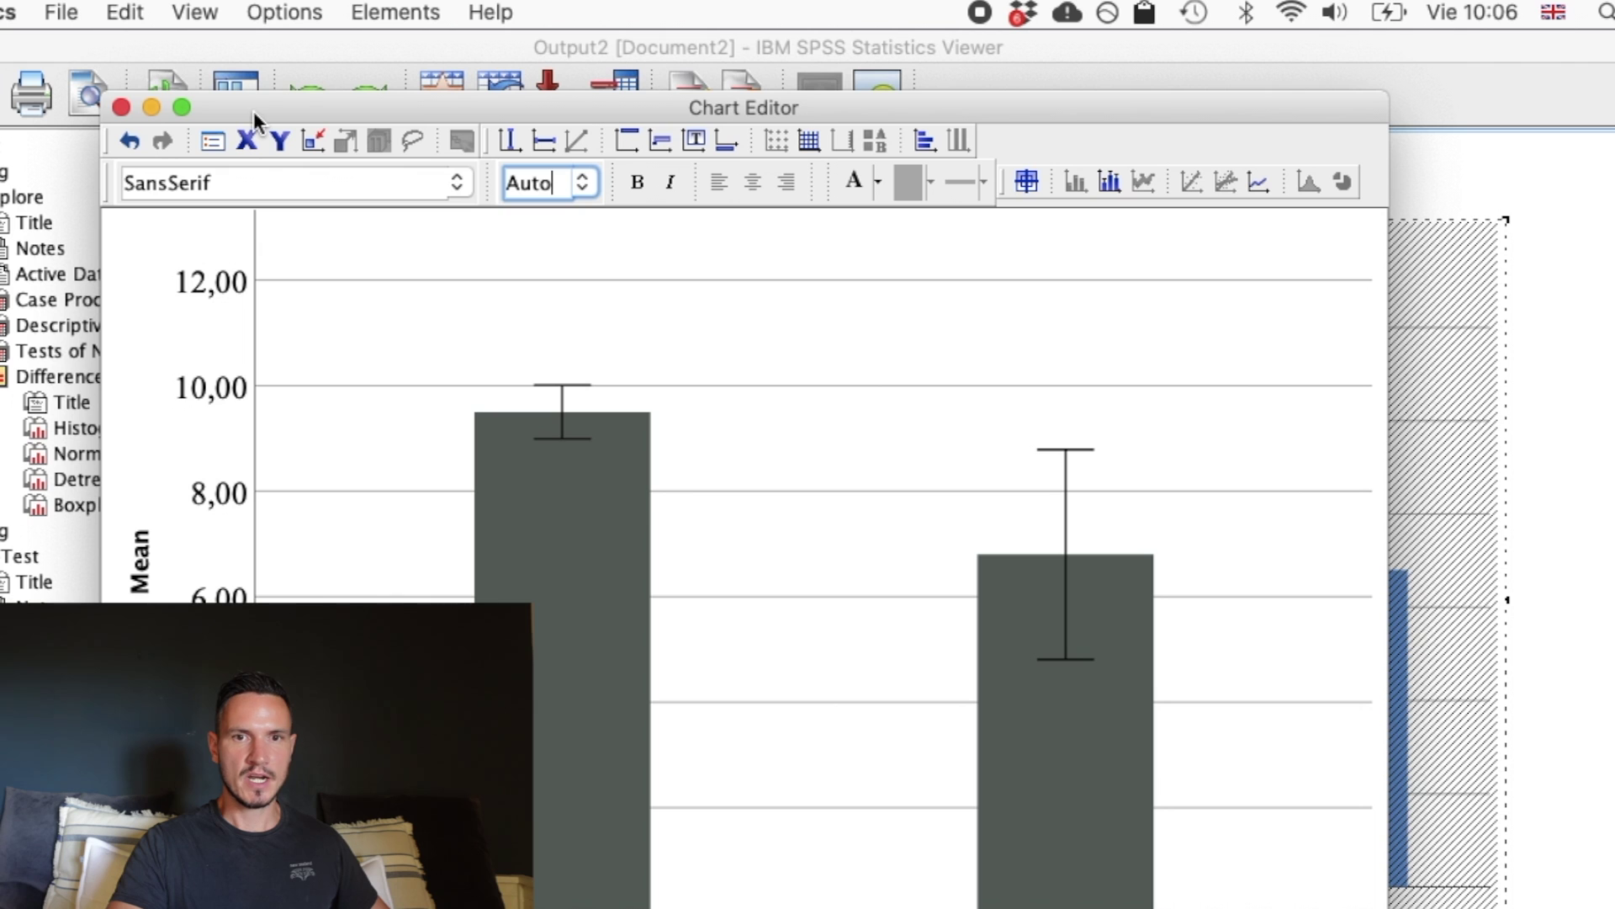
{"action": "left_click_drag", "start_coordinate": [378, 108], "coordinate": [546, 48]}
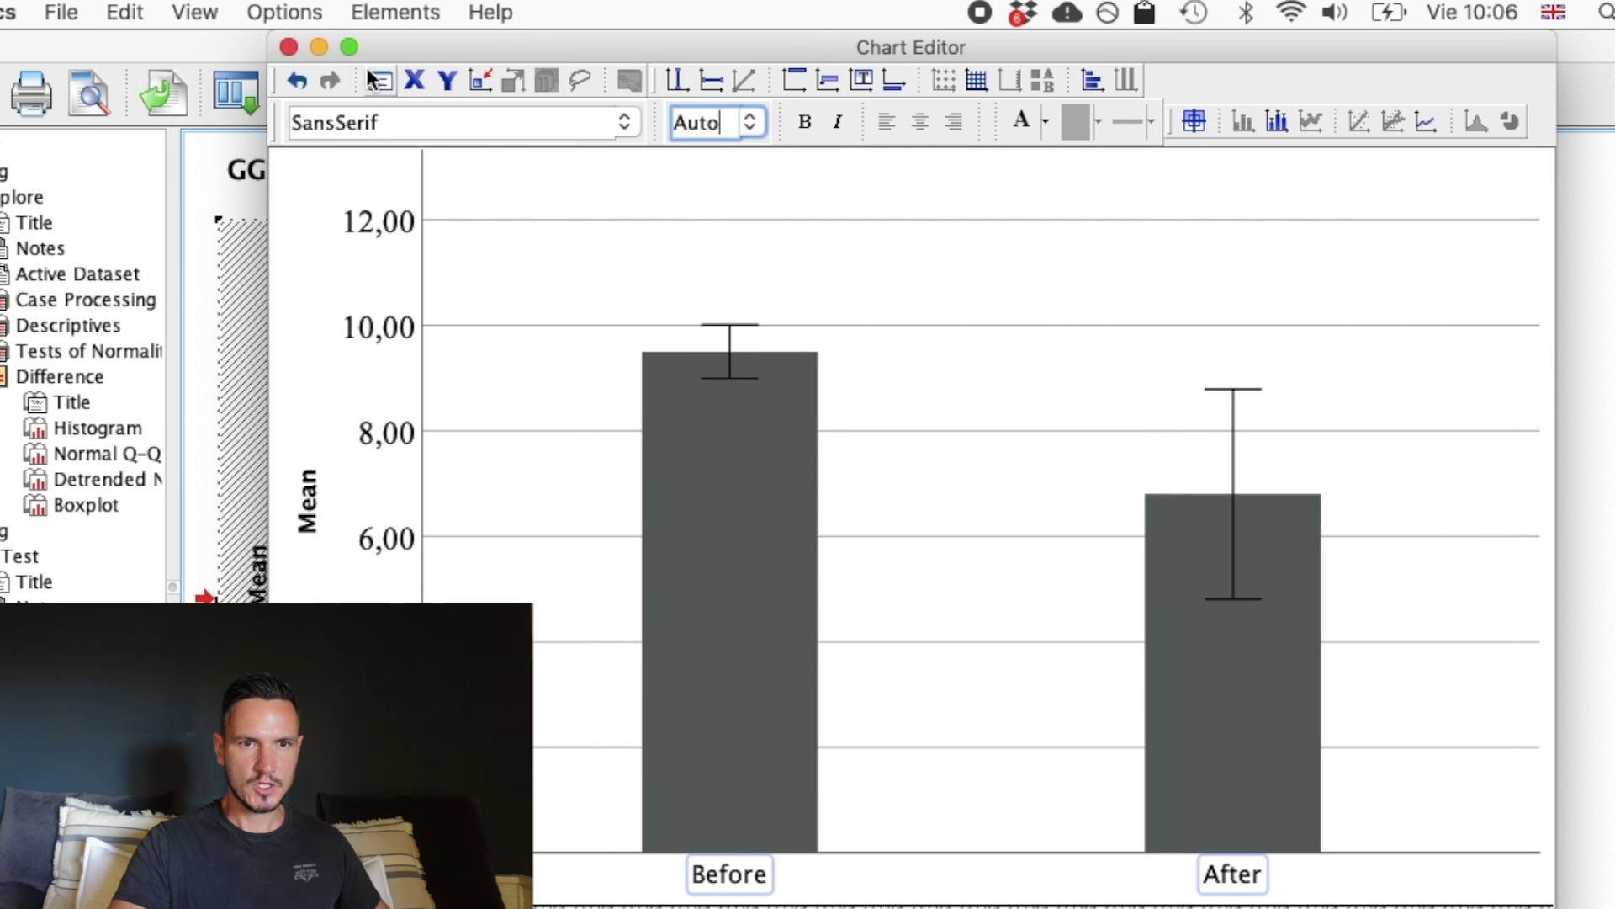
{"action": "left_click", "coordinate": [289, 47]}
{"action": "scroll", "coordinate": [1279, 623], "scroll_direction": "up", "scroll_amount": 3}
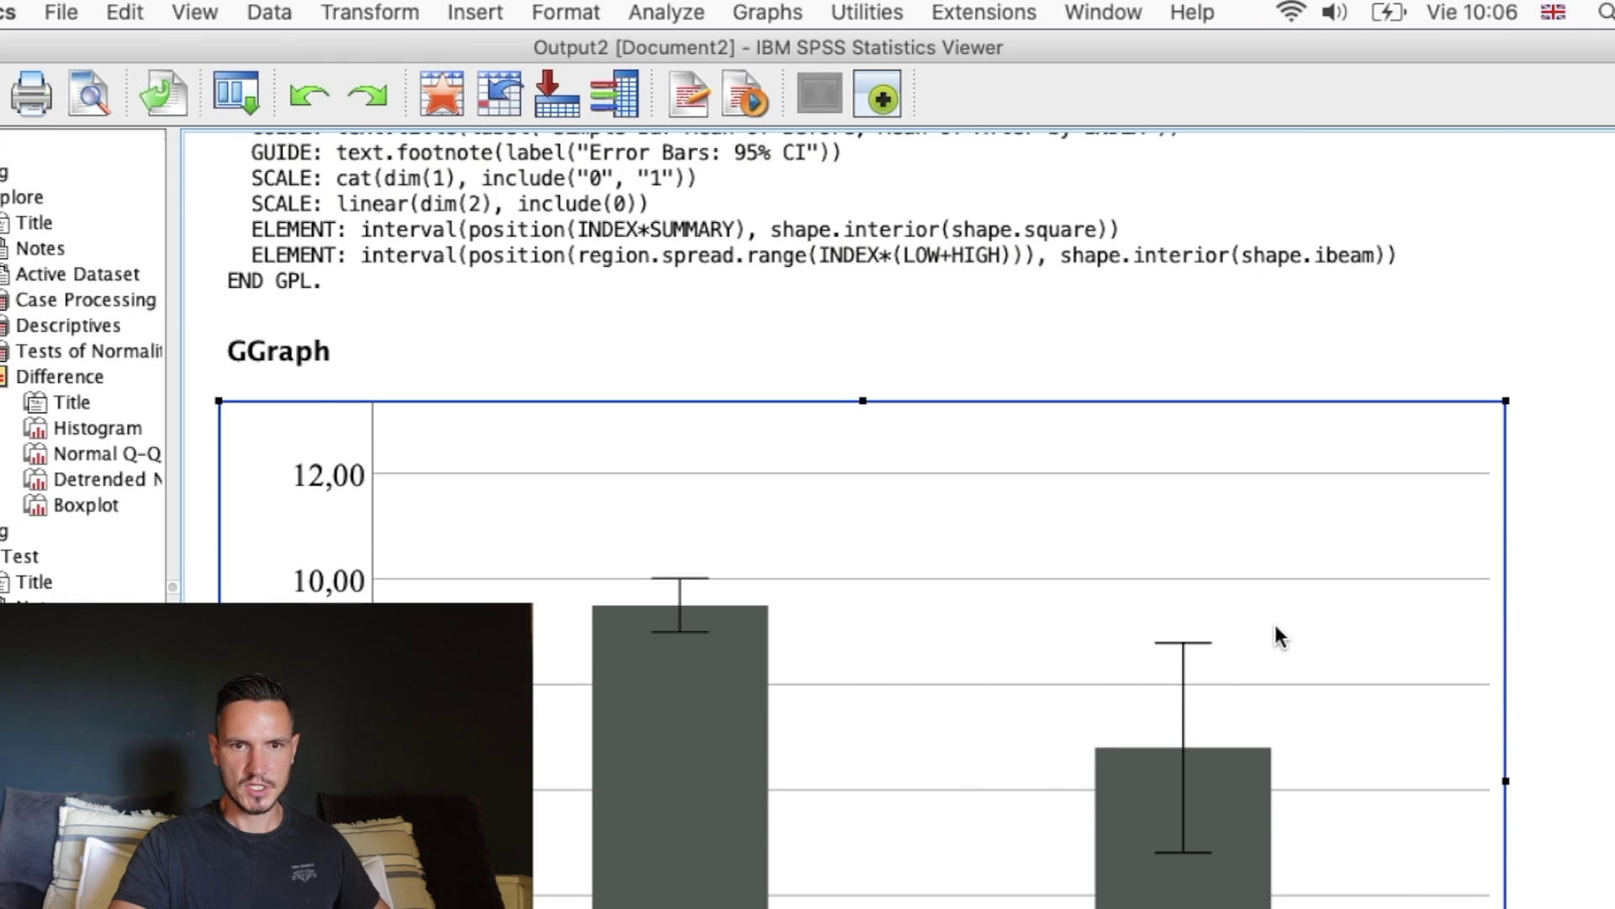
{"action": "scroll", "coordinate": [1274, 621], "scroll_direction": "down", "scroll_amount": 3}
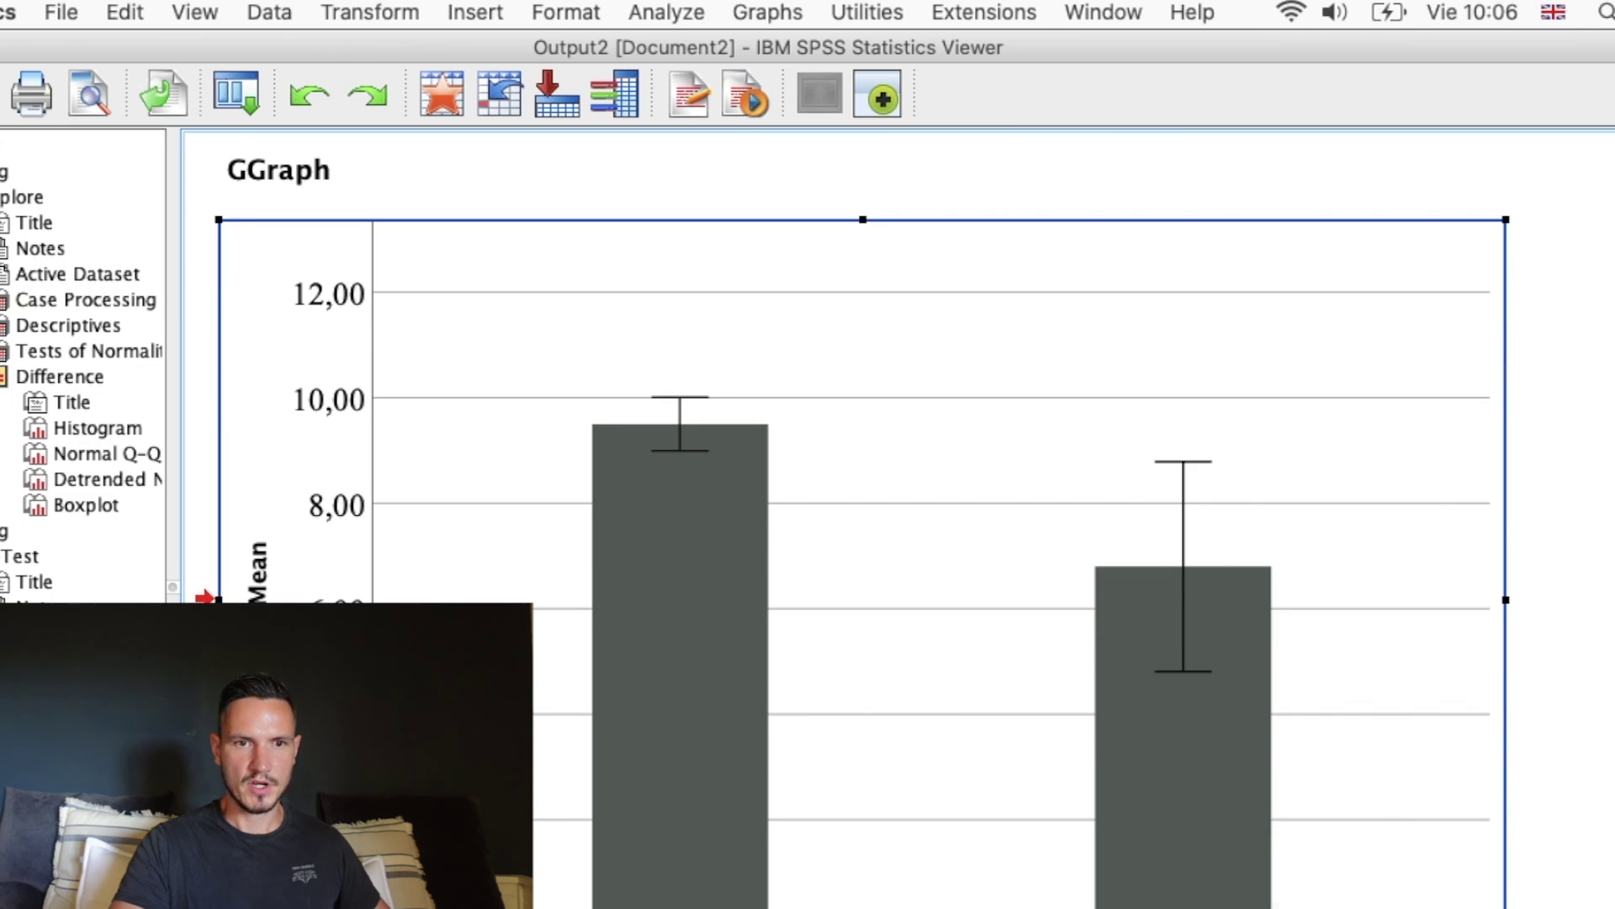
{"action": "key", "text": "ctrl+Up"}
- Show Figure 1's bar chart and its 95% confidence-interval note in the Word Results document
{"action": "left_click", "coordinate": [887, 539]}
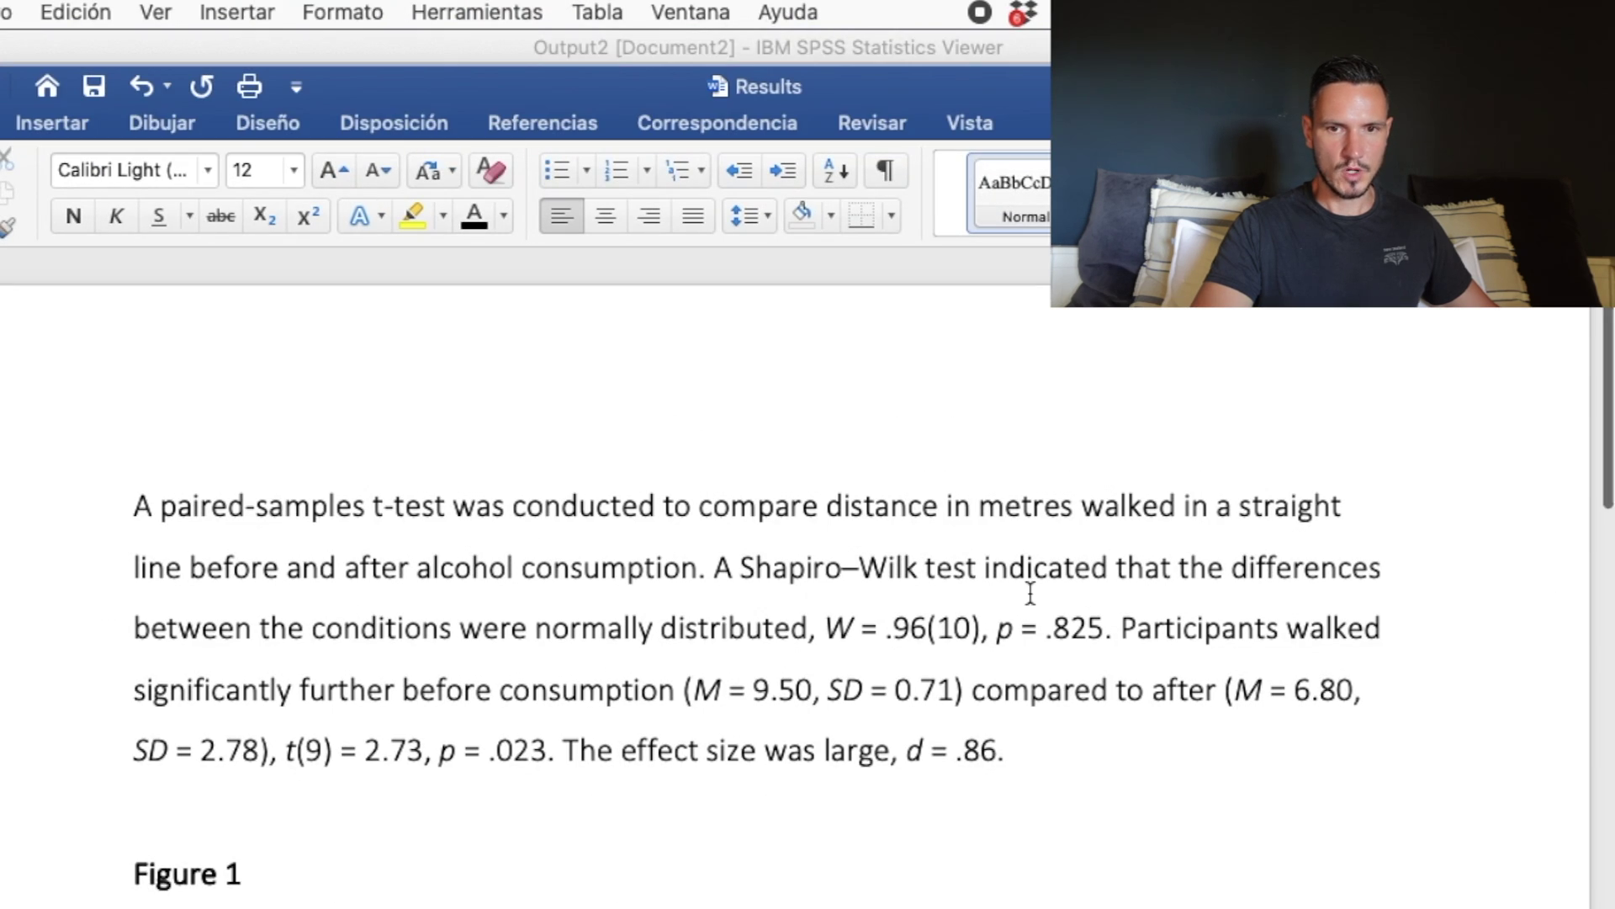
{"action": "scroll", "coordinate": [1030, 593], "scroll_direction": "down", "scroll_amount": 10}
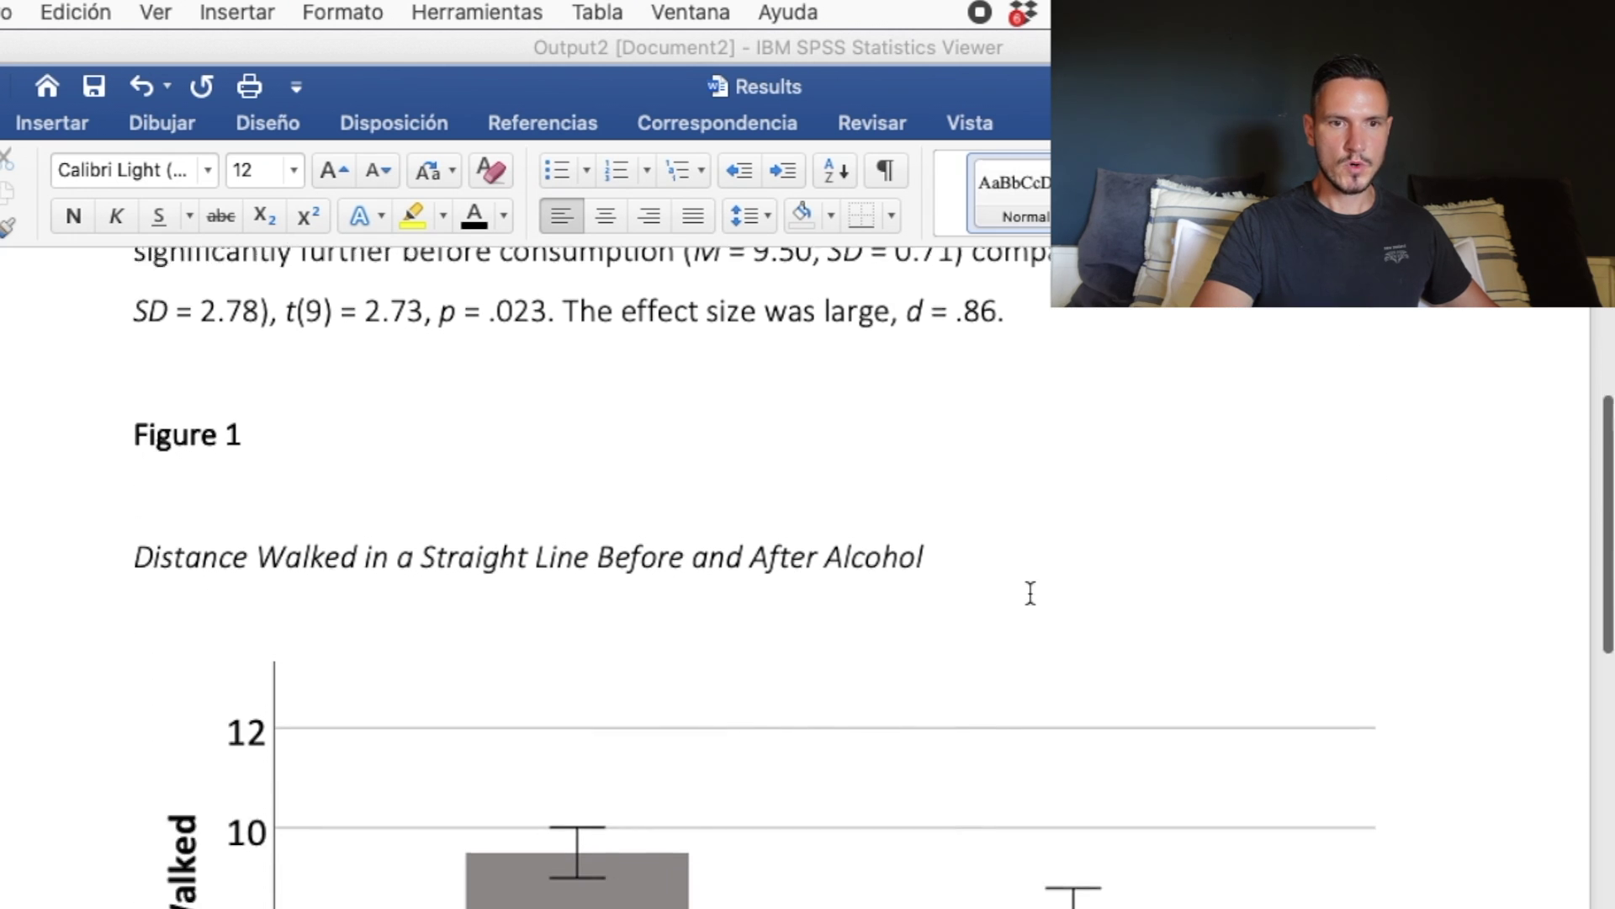
{"action": "scroll", "coordinate": [1031, 593], "scroll_direction": "down", "scroll_amount": 5}
{"action": "scroll", "coordinate": [1030, 593], "scroll_direction": "up", "scroll_amount": 5}
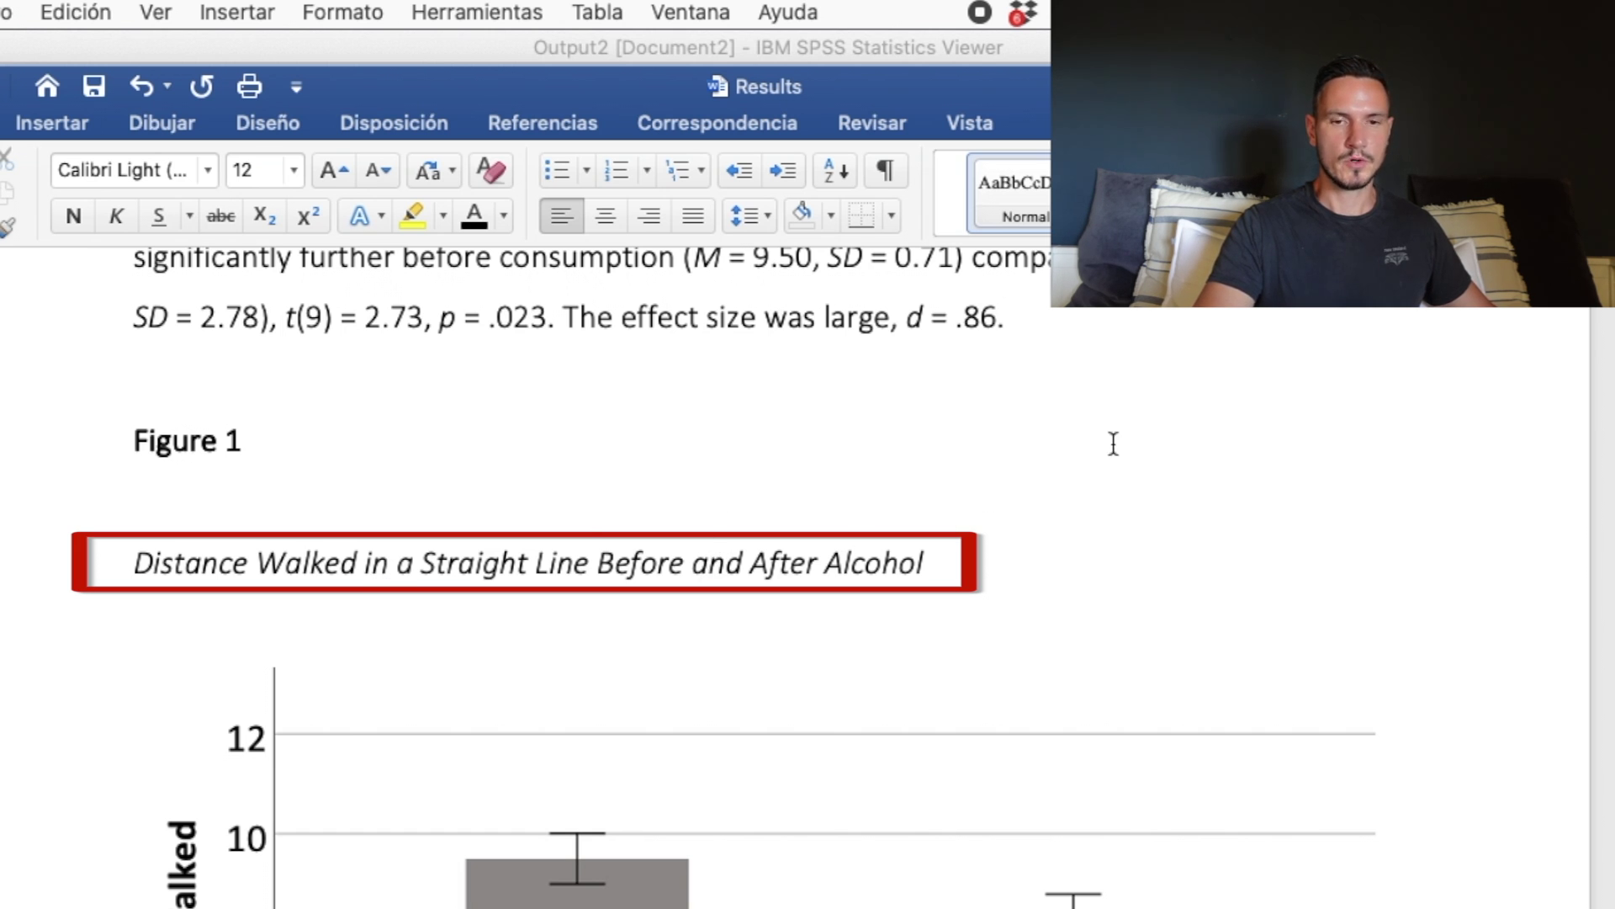
{"action": "scroll", "coordinate": [289, 813], "scroll_direction": "down", "scroll_amount": 10}
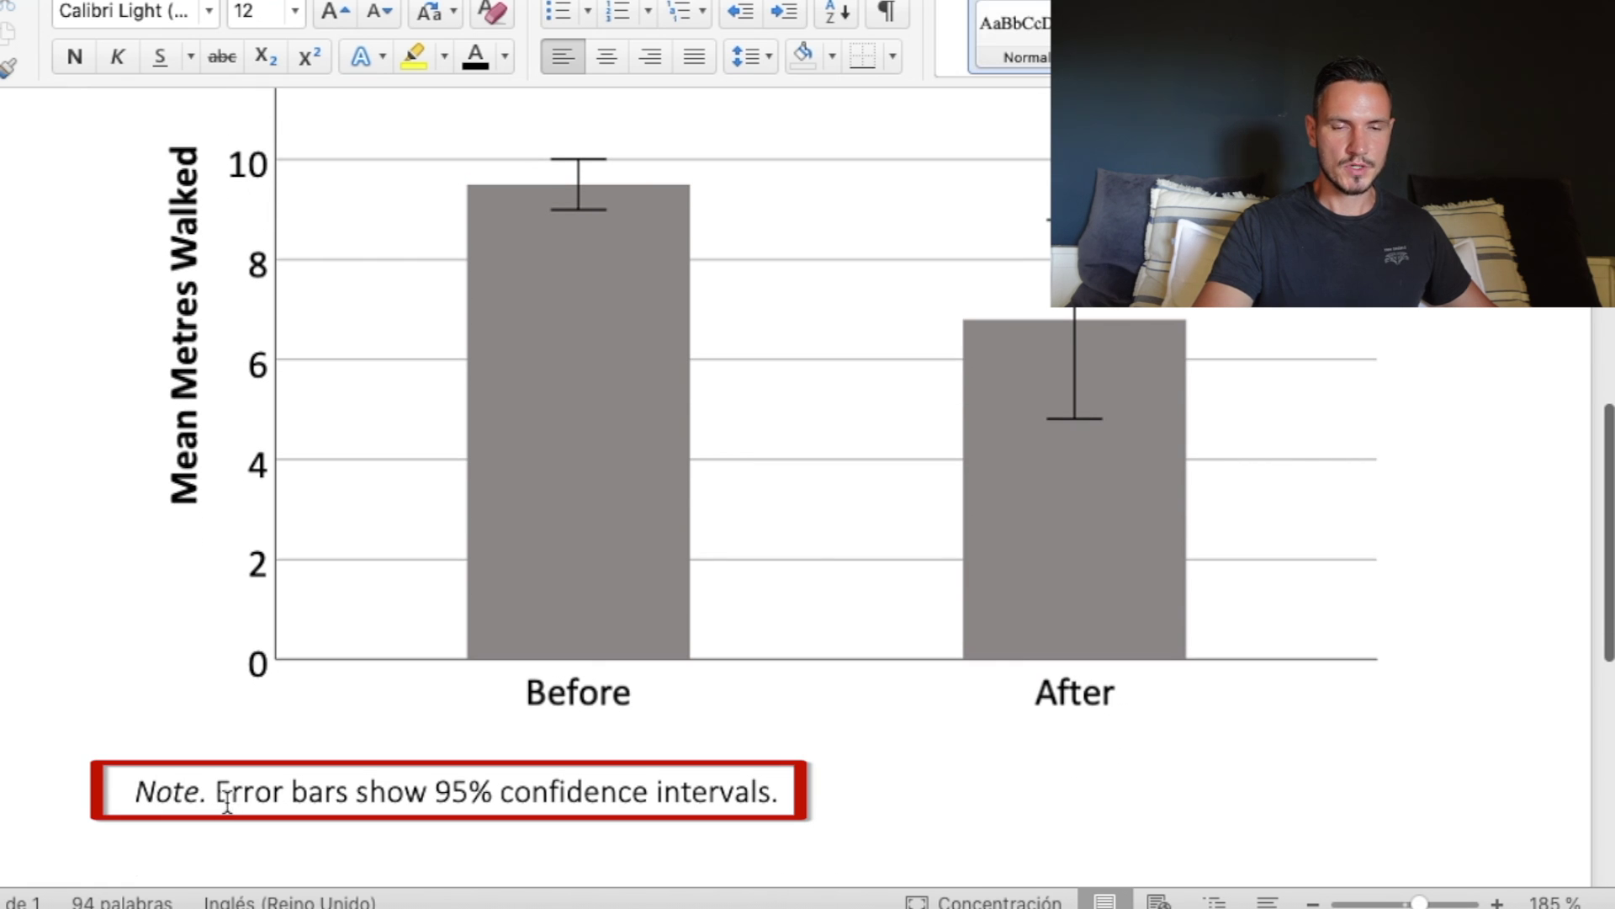